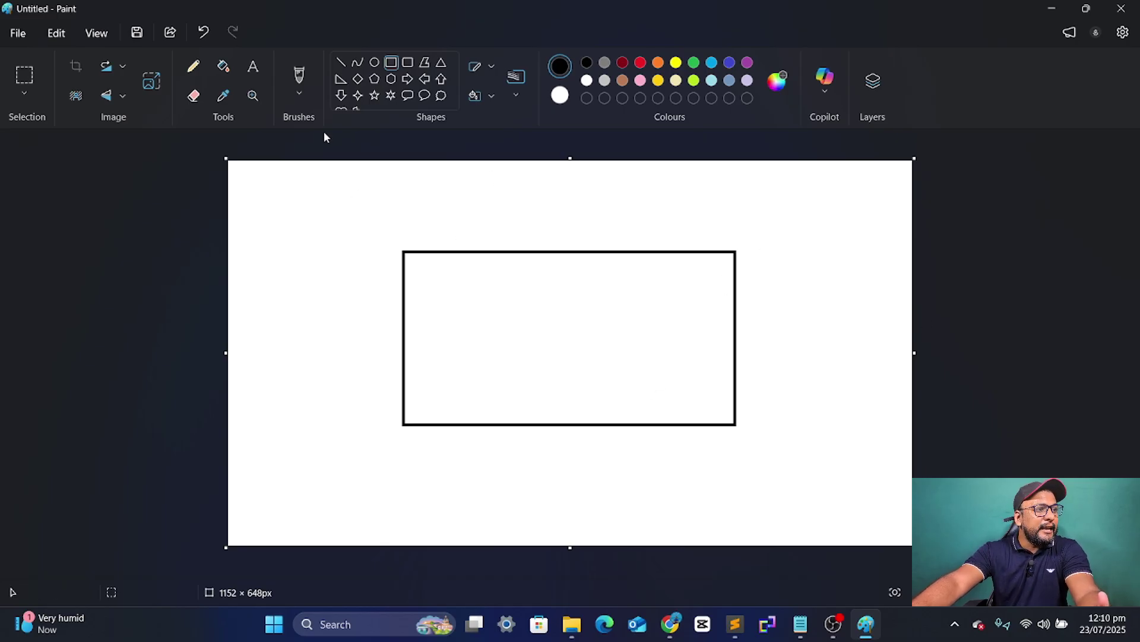
Step: Draw a short freehand pencil line outside each of the rectangle's four sides, pointing outward from the middle of the side
{"action": "left_click", "coordinate": [191, 67]}
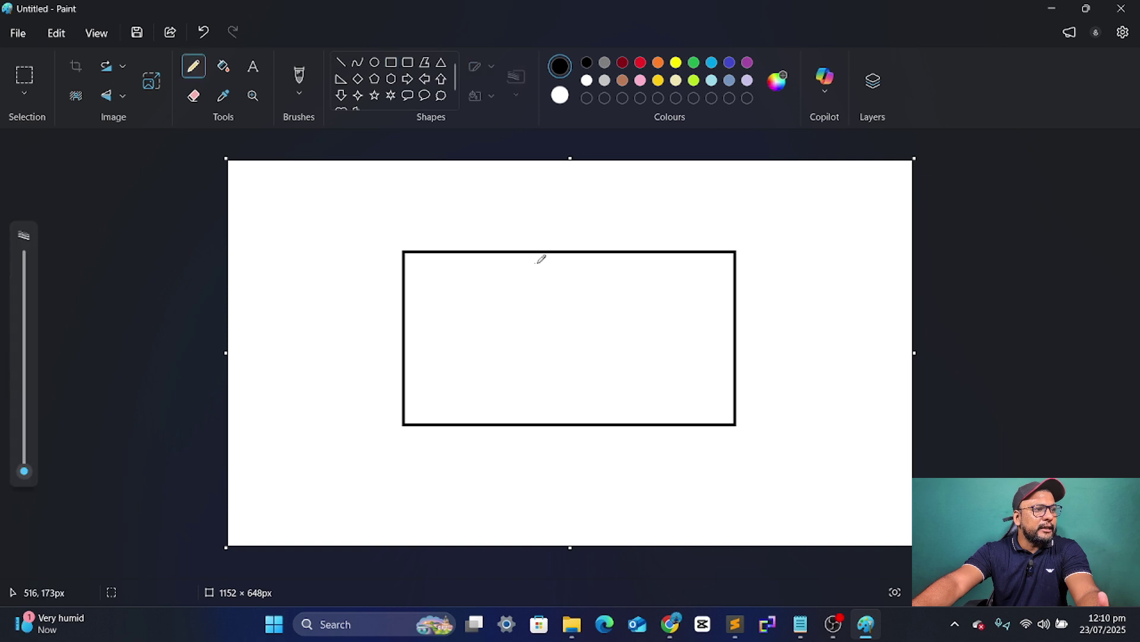
{"action": "left_click_drag", "start_coordinate": [569, 190], "coordinate": [565, 237]}
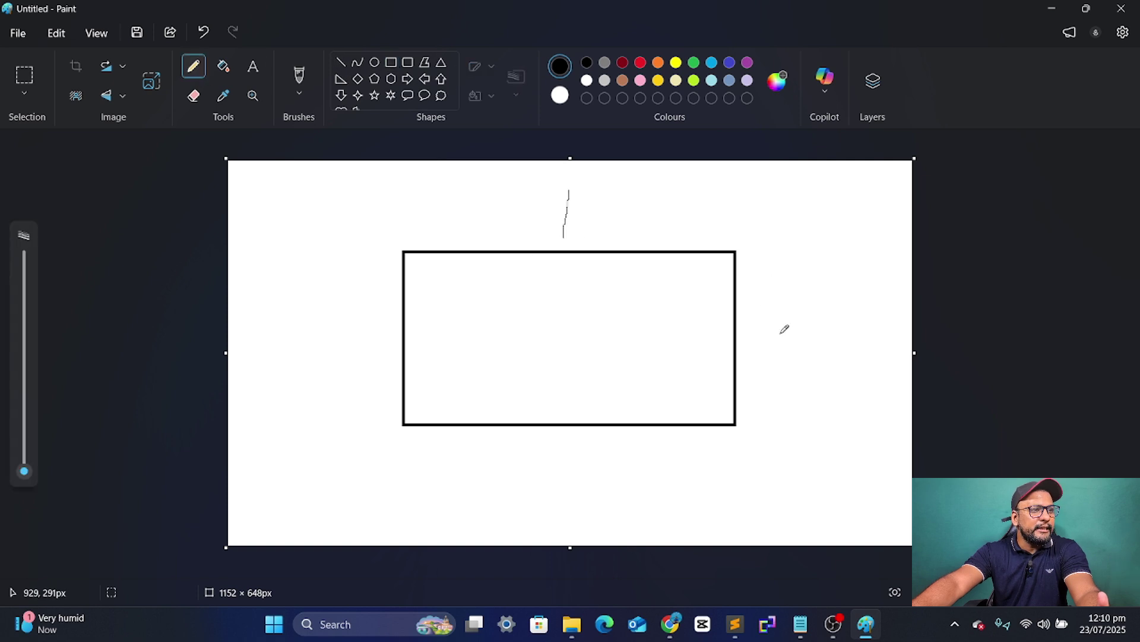
{"action": "left_click_drag", "start_coordinate": [752, 339], "coordinate": [808, 338]}
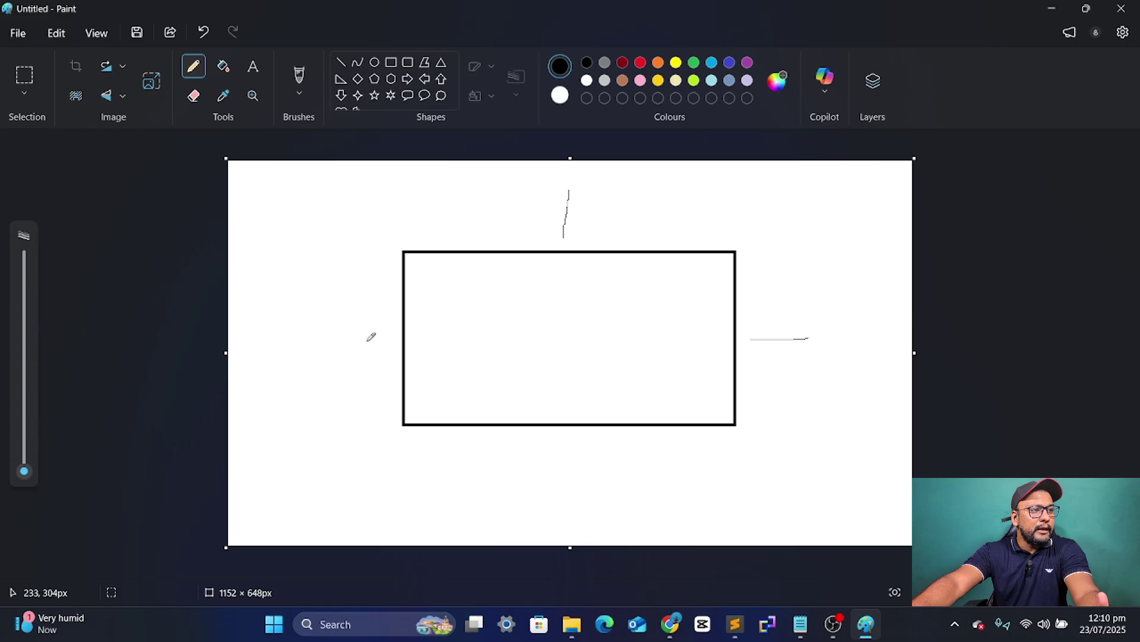
{"action": "left_click_drag", "start_coordinate": [391, 338], "coordinate": [315, 342]}
{"action": "left_click_drag", "start_coordinate": [559, 433], "coordinate": [564, 499]}
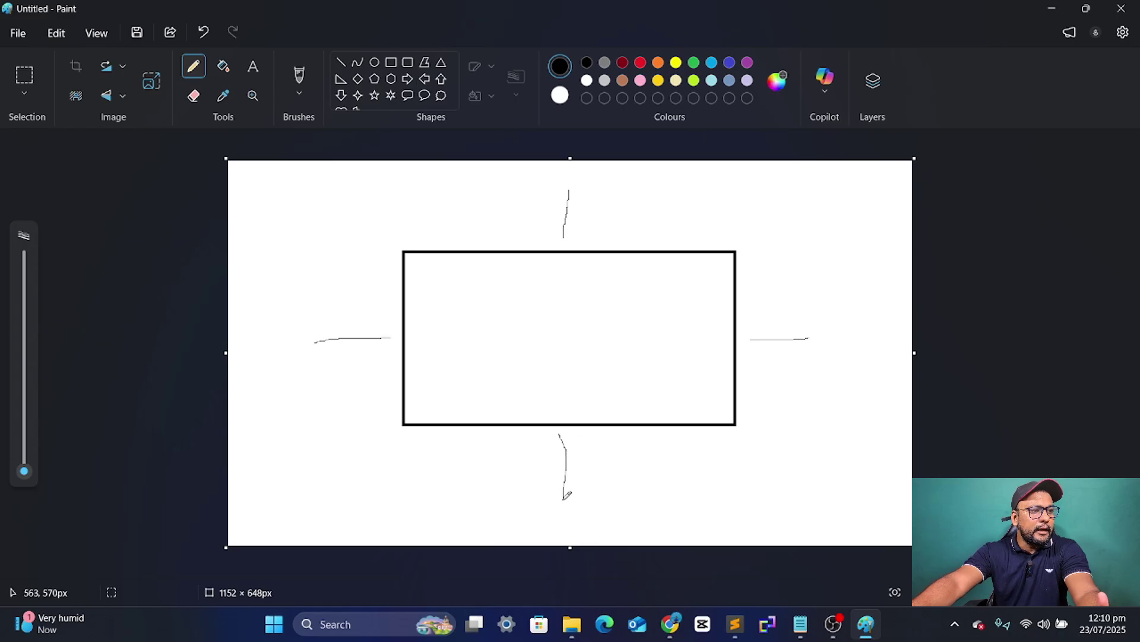
Step: Draw a short freehand pencil line inside the rectangle at the middle of each of its four sides
{"action": "left_click_drag", "start_coordinate": [556, 382], "coordinate": [555, 415]}
{"action": "left_click_drag", "start_coordinate": [720, 346], "coordinate": [679, 349]}
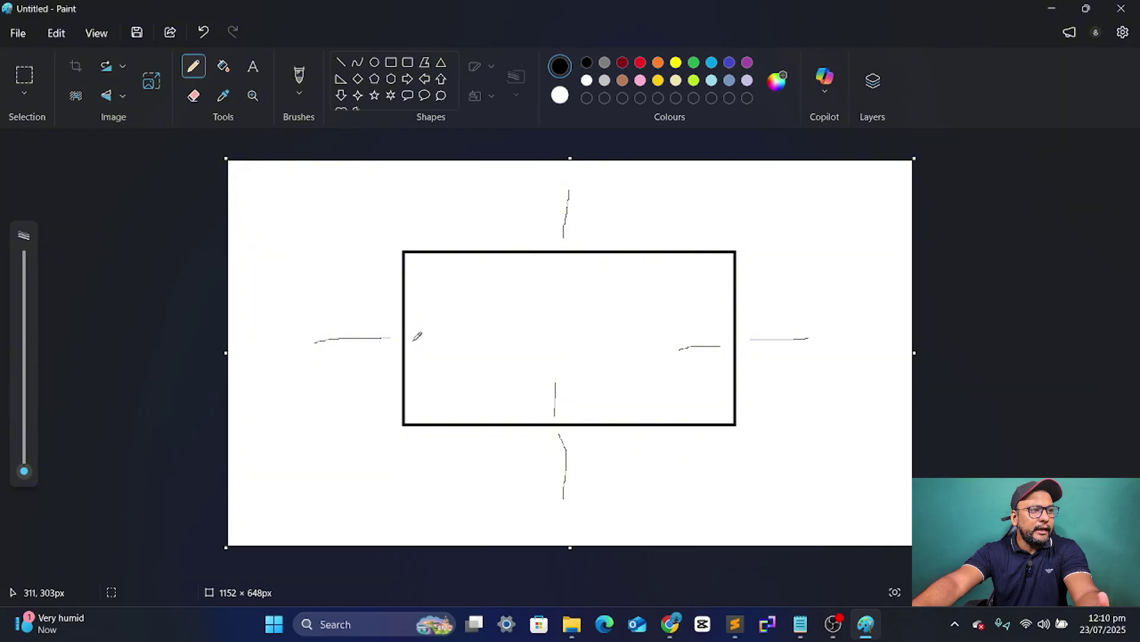
{"action": "left_click_drag", "start_coordinate": [413, 341], "coordinate": [439, 339]}
{"action": "left_click_drag", "start_coordinate": [568, 259], "coordinate": [567, 286]}
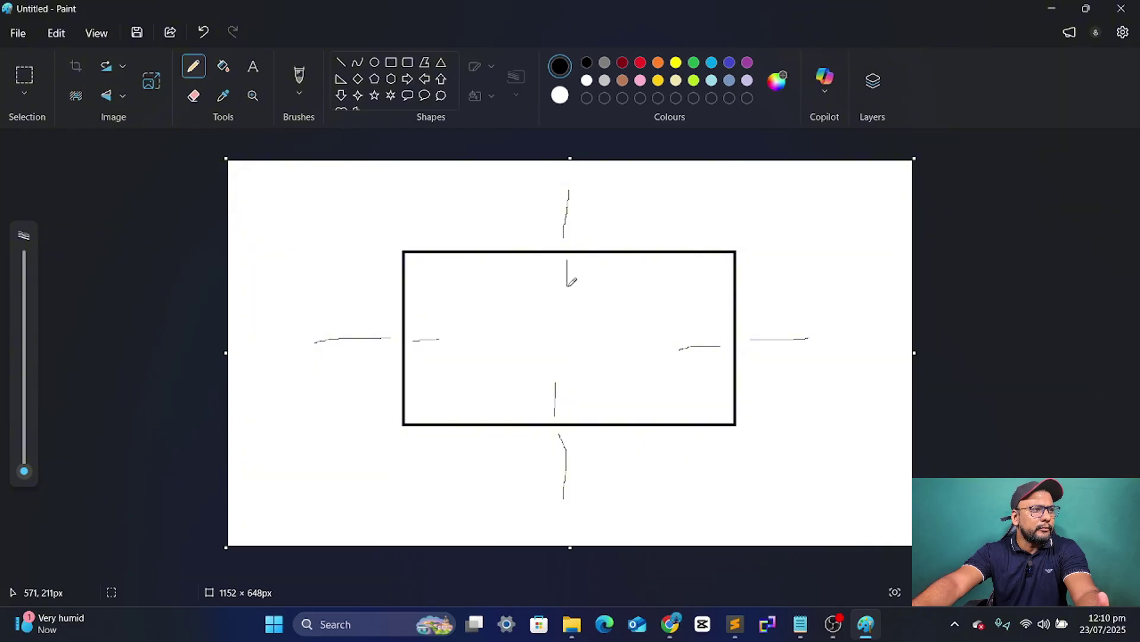
Step: Add the text label "ourter" outside the rectangle near its upper-right corner and "inner" just inside that corner
{"action": "left_click", "coordinate": [253, 66]}
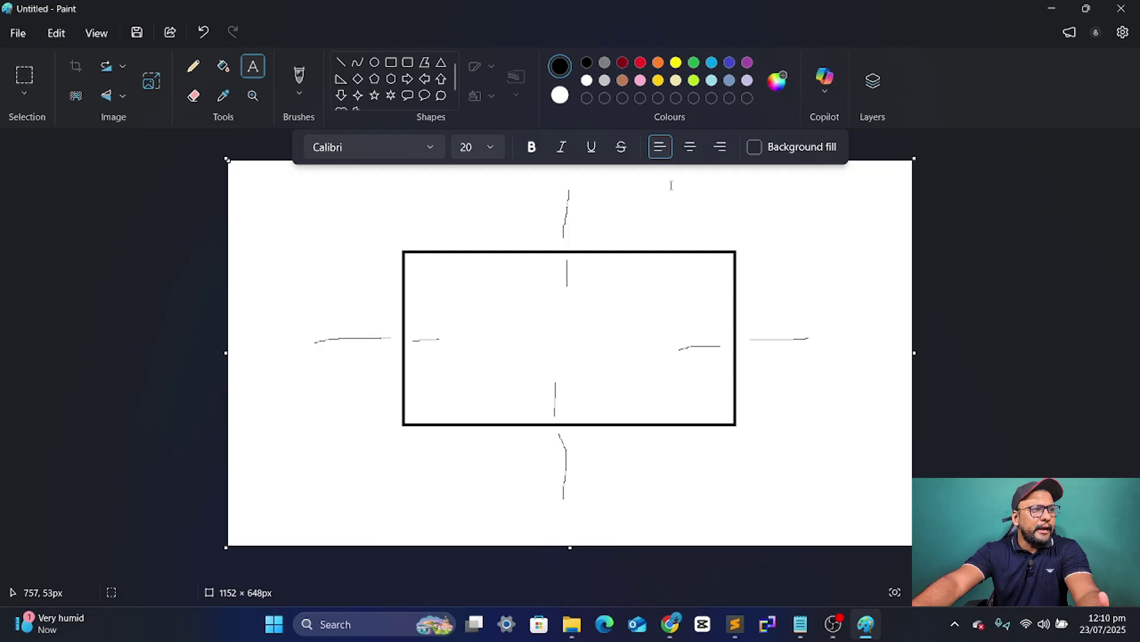
{"action": "left_click", "coordinate": [746, 195]}
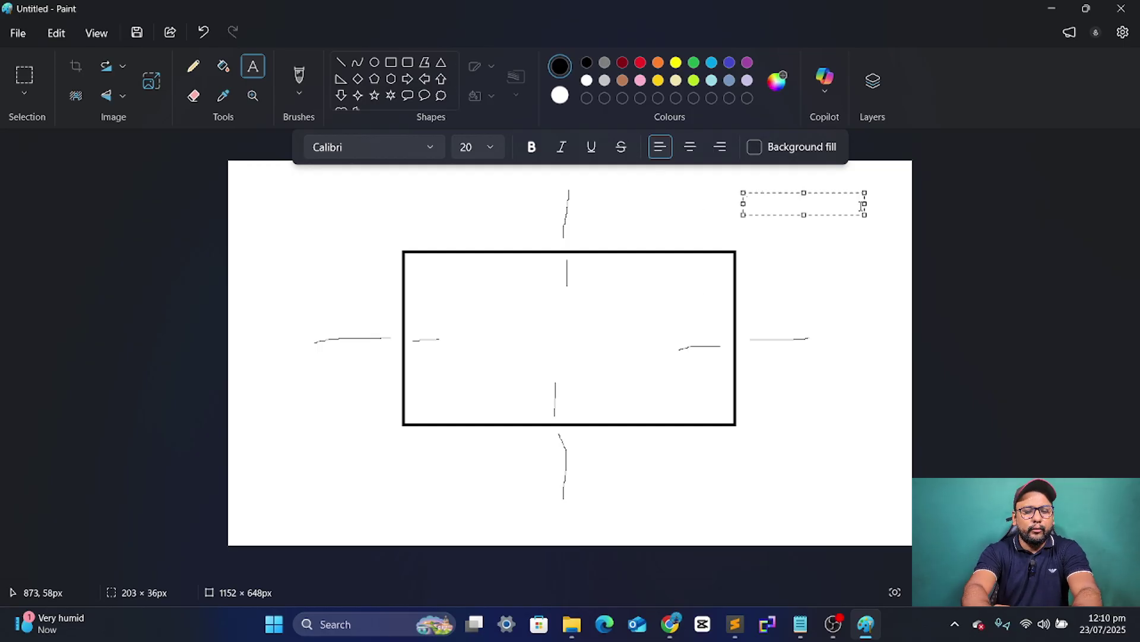
{"action": "type", "text": "ourter"}
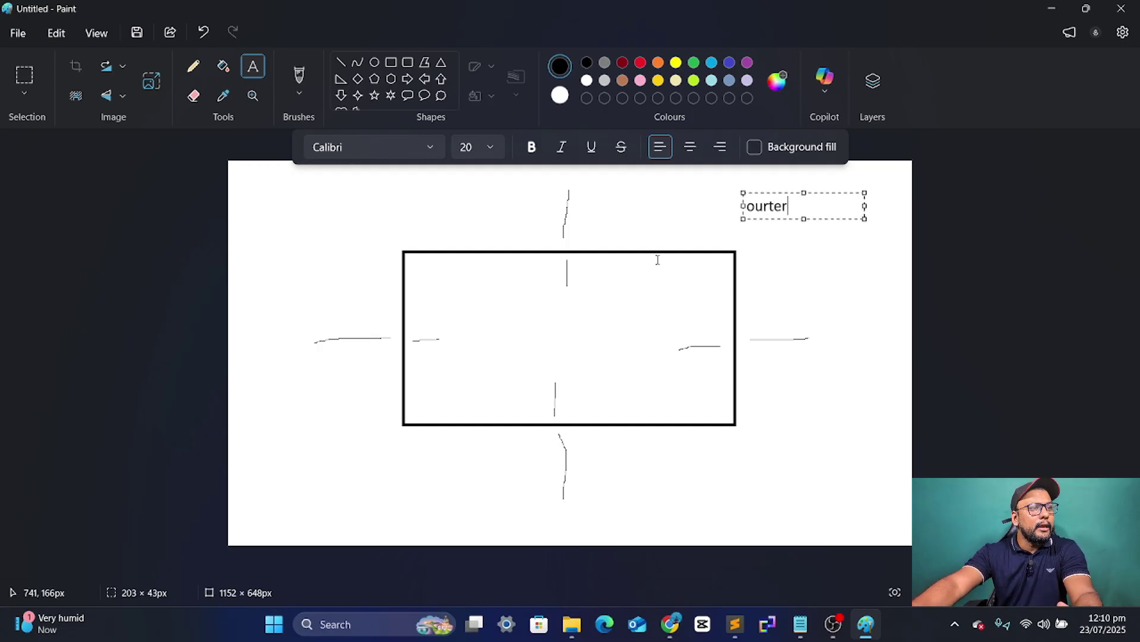
{"action": "left_click", "coordinate": [636, 208]}
{"action": "left_click", "coordinate": [631, 264]}
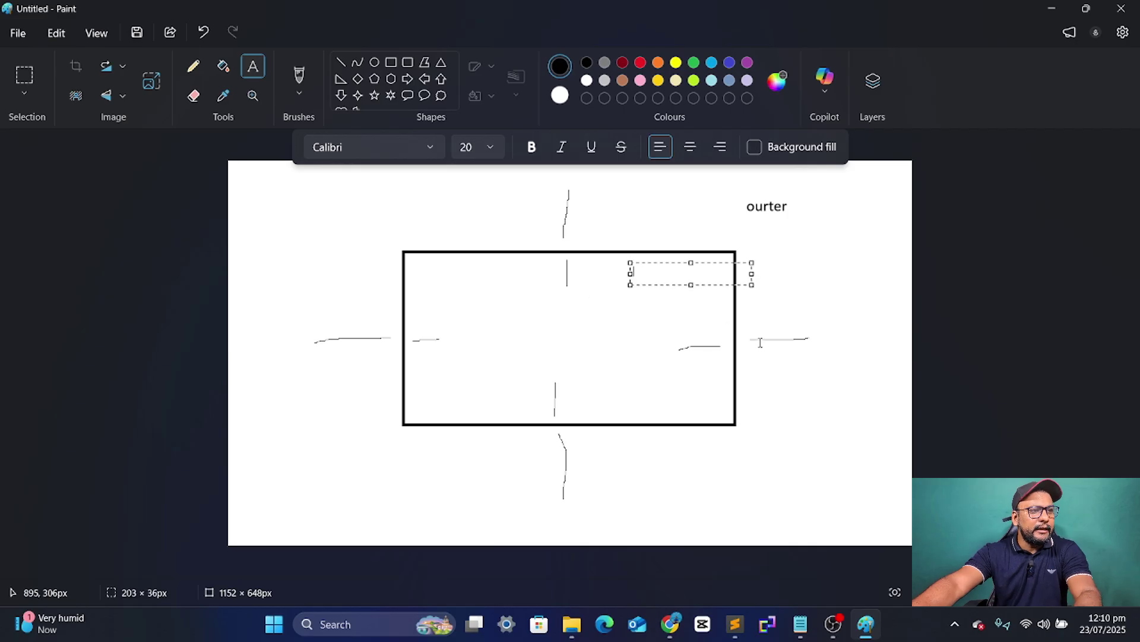
{"action": "type", "text": "inn"}
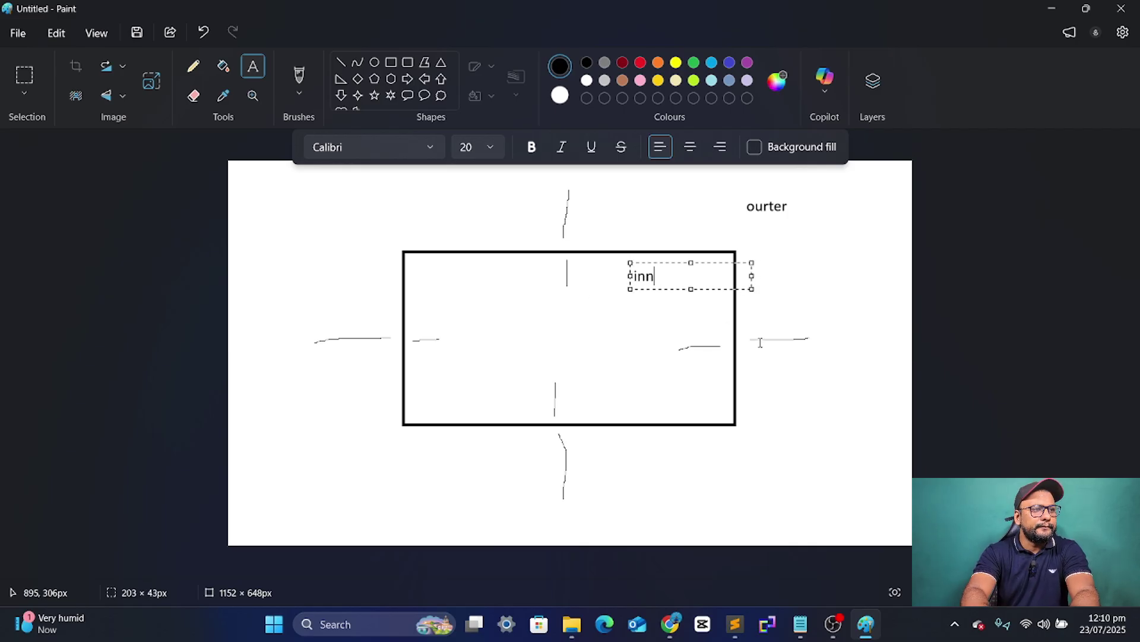
{"action": "type", "text": "er"}
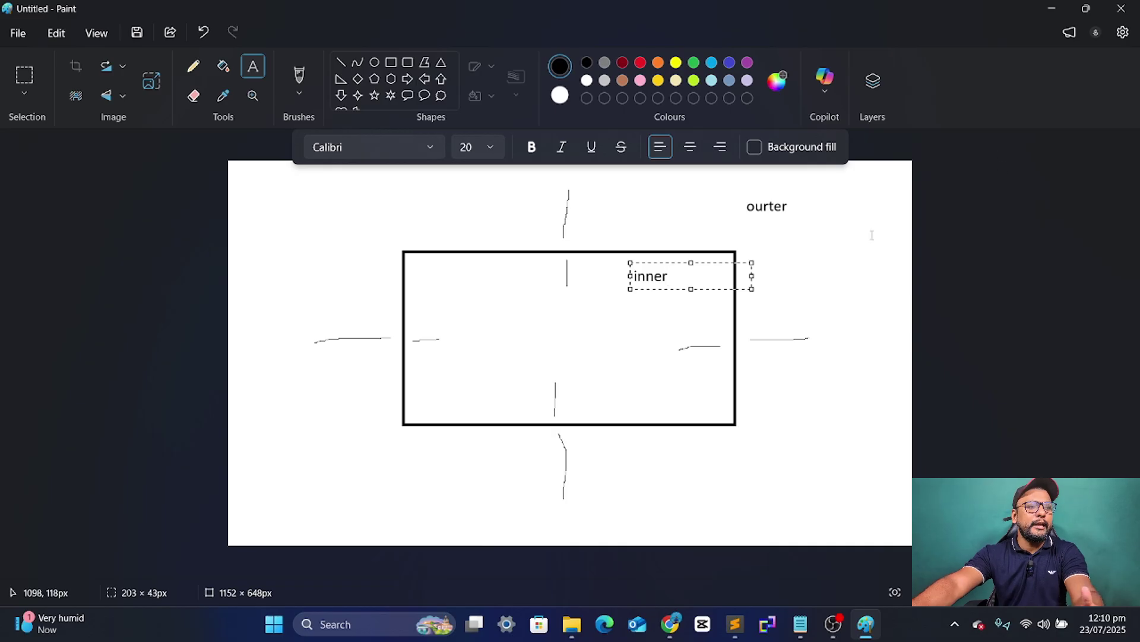
{"action": "left_click", "coordinate": [869, 238]}
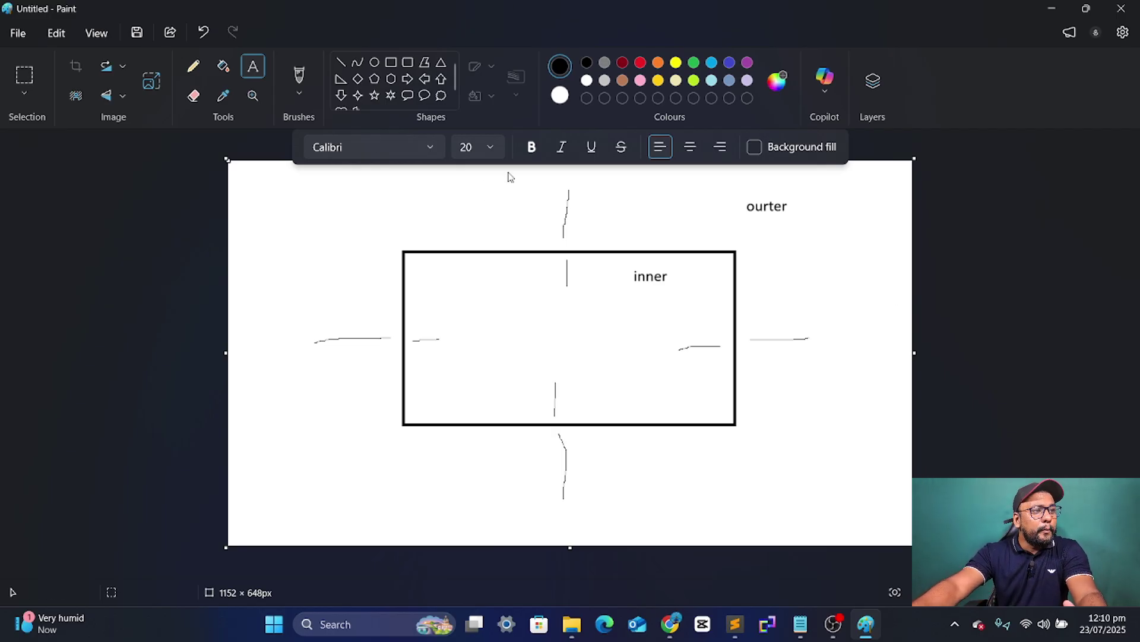
Step: Add the text label "margin-top" above the rectangle, beside the upper outer line
{"action": "left_click", "coordinate": [416, 203]}
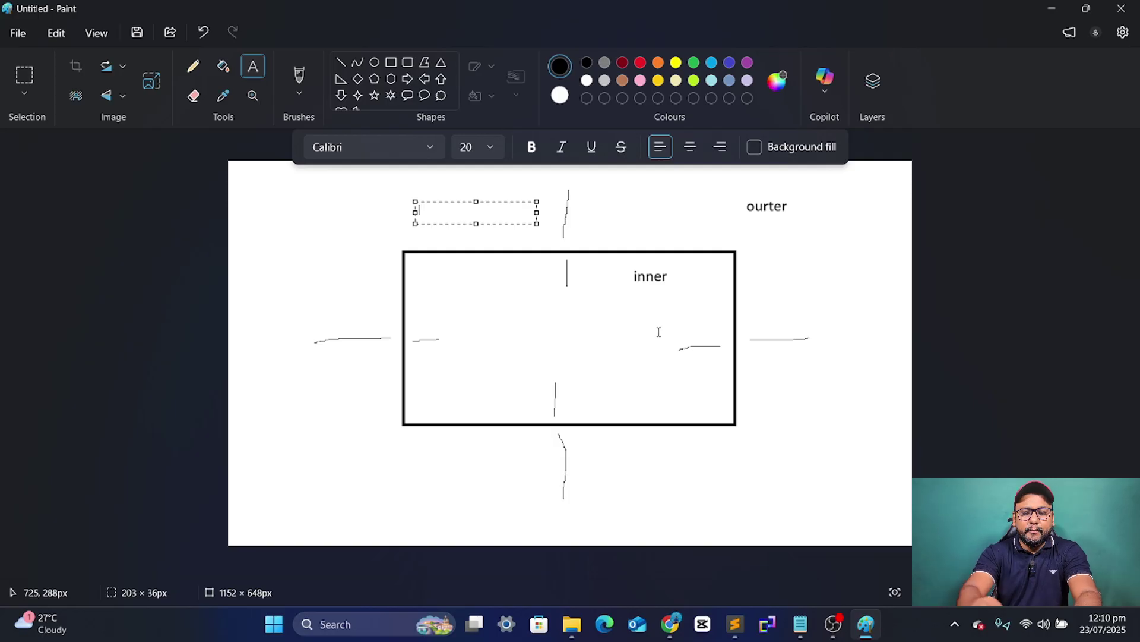
{"action": "type", "text": "margini"}
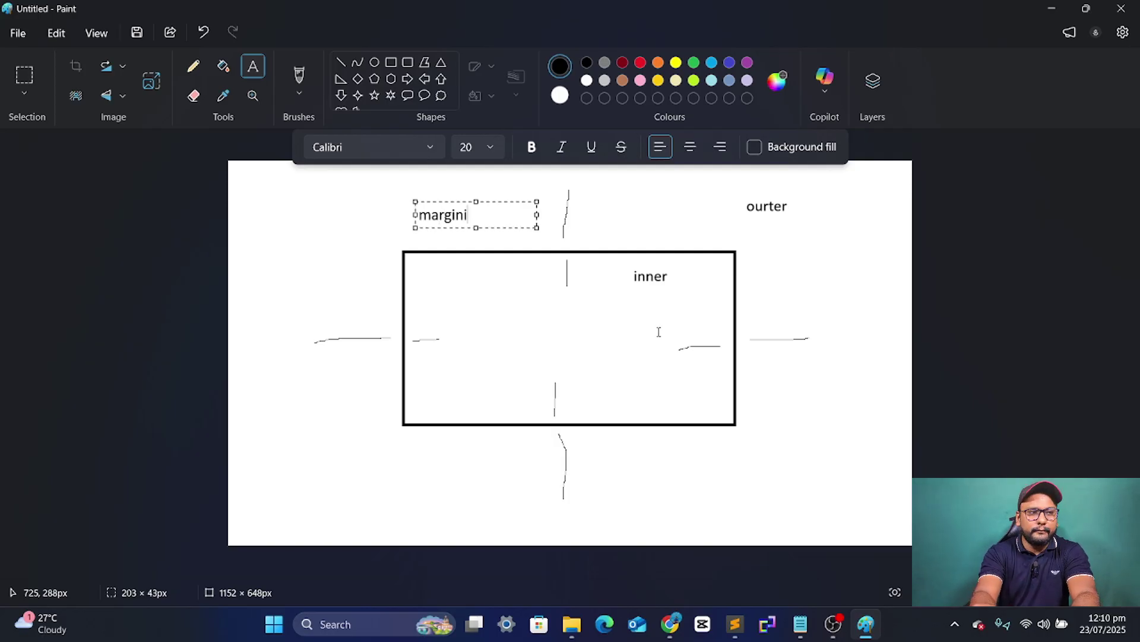
{"action": "key", "text": "BackSpace"}
{"action": "key", "text": "BackSpace"}
{"action": "type", "text": "n=top"}
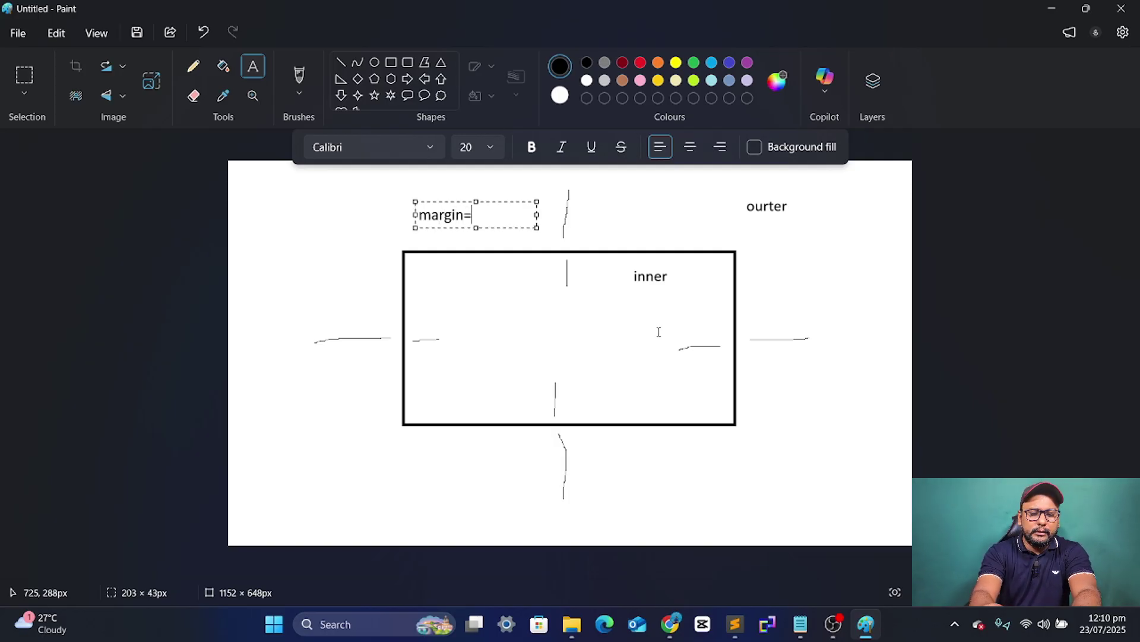
{"action": "key", "text": "BackSpace"}
{"action": "key", "text": "BackSpace"}
{"action": "key", "text": "BackSpace"}
{"action": "key", "text": "BackSpace"}
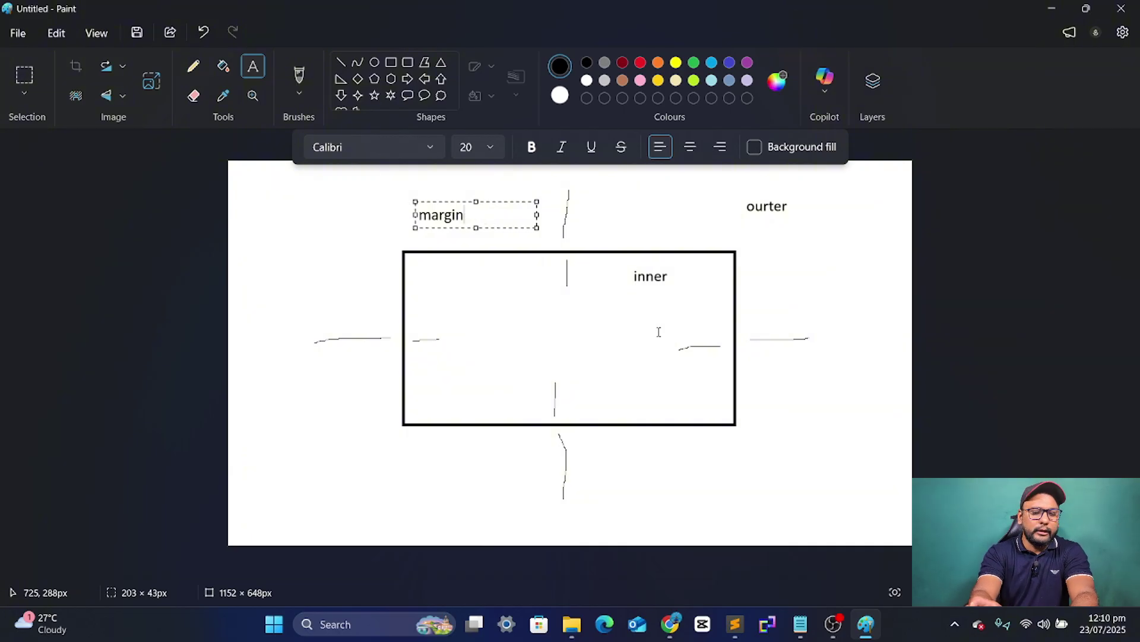
{"action": "type", "text": "-top"}
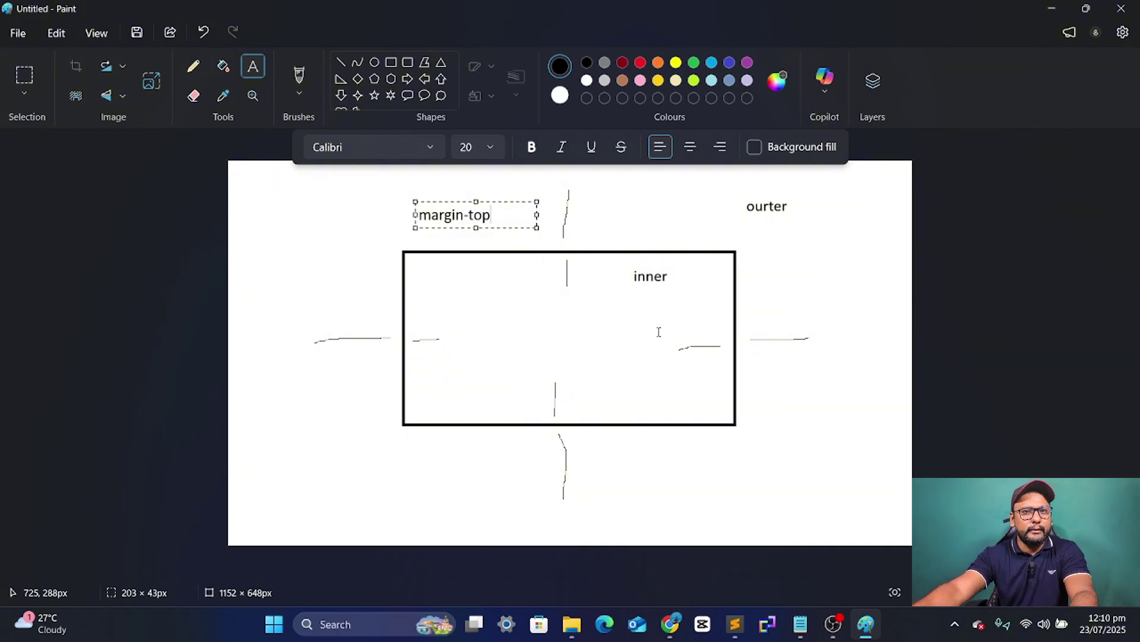
{"action": "left_click", "coordinate": [774, 314]}
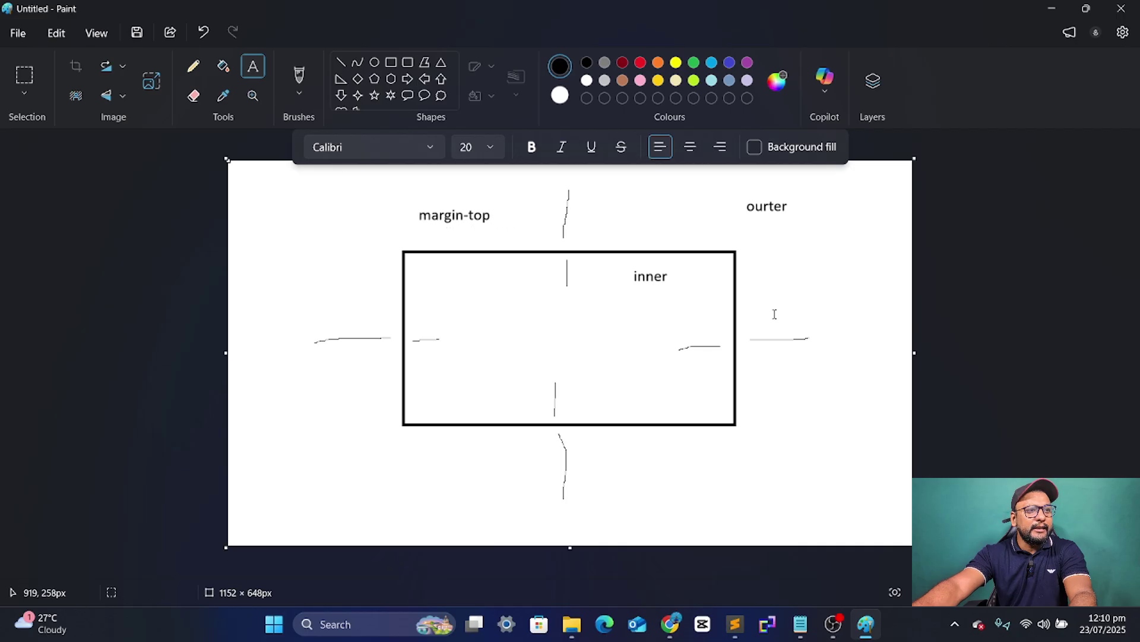
Step: Add the text label "margin-right" above the outer line on the rectangle's right side
{"action": "left_click", "coordinate": [775, 313]}
{"action": "type", "text": "margini"}
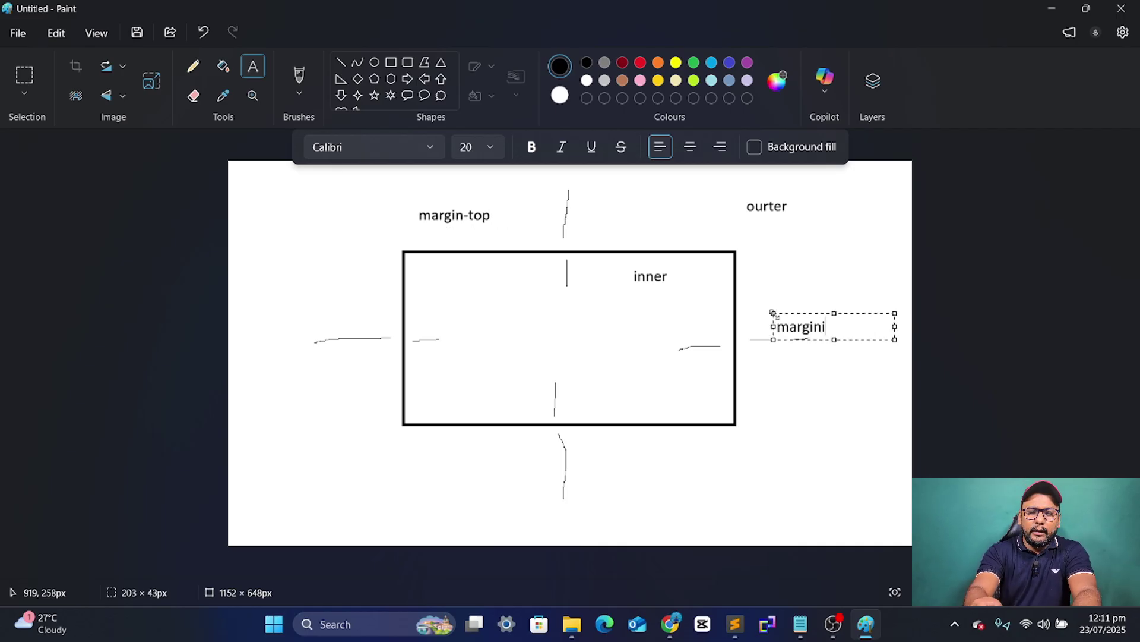
{"action": "key", "text": "BackSpace"}
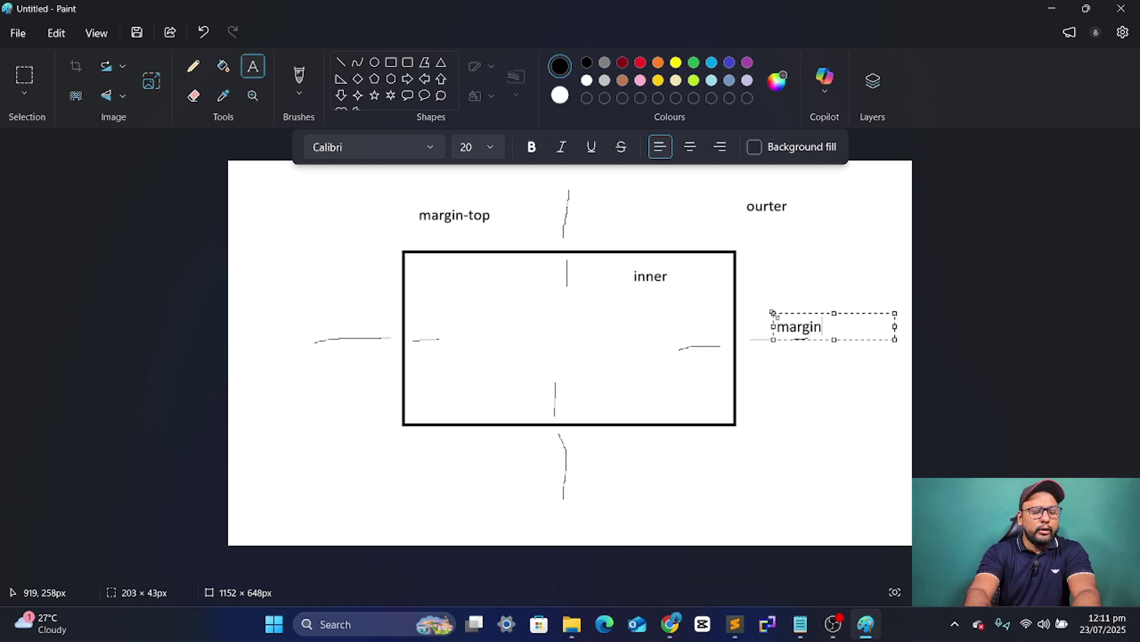
{"action": "type", "text": "-right"}
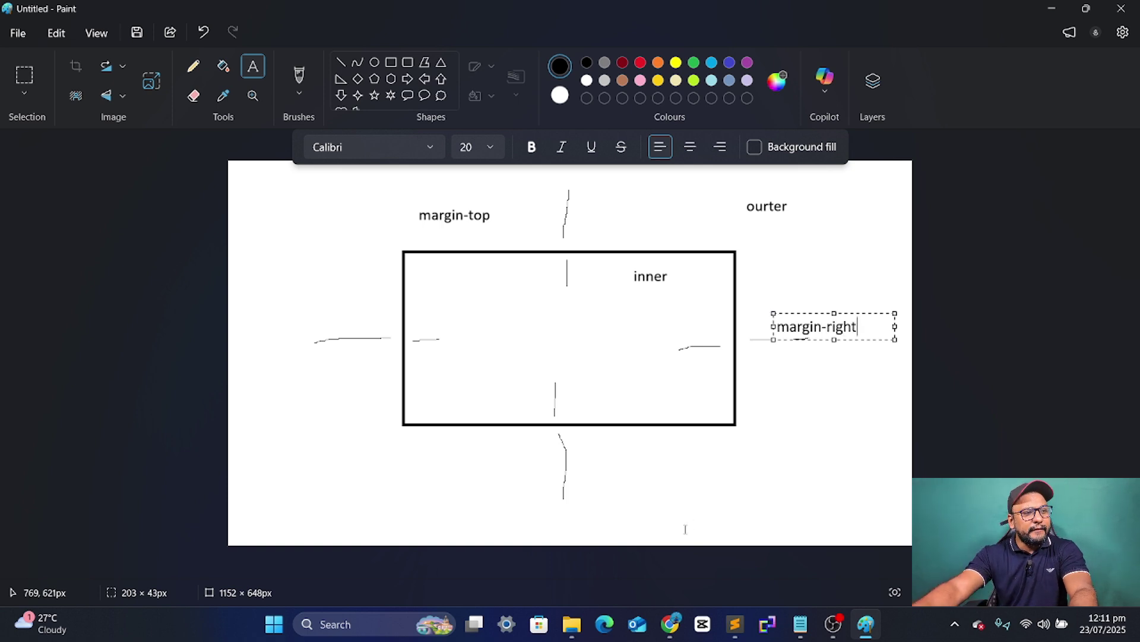
{"action": "left_click", "coordinate": [529, 508]}
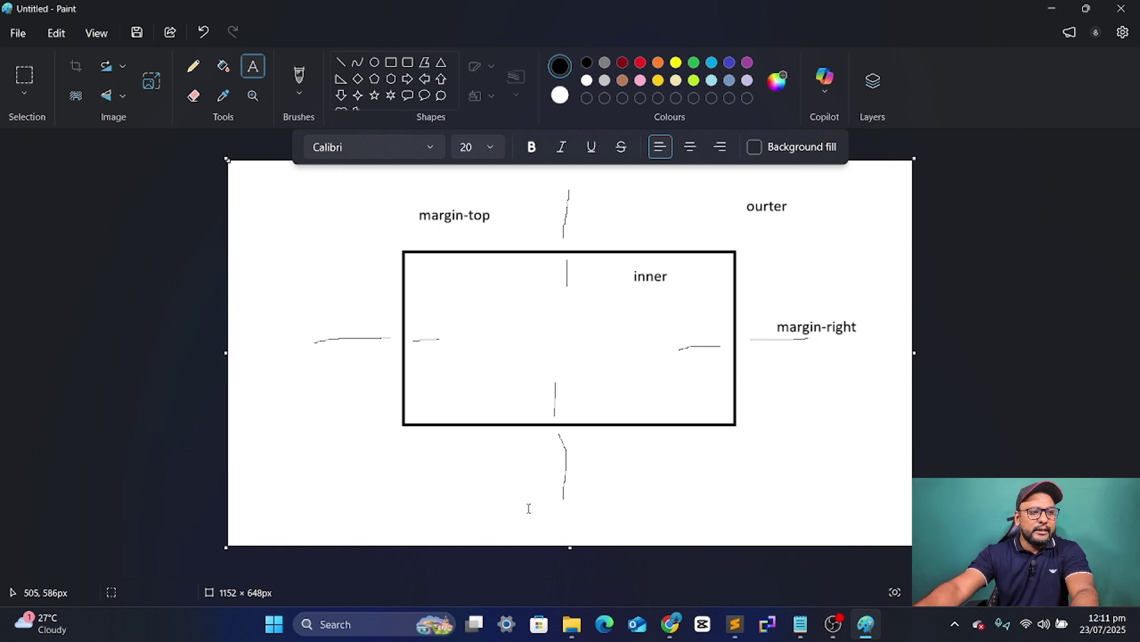
Step: Add the text label "margini-bottom" beneath the outer line below the rectangle
{"action": "left_click", "coordinate": [529, 509]}
{"action": "type", "text": "ma"}
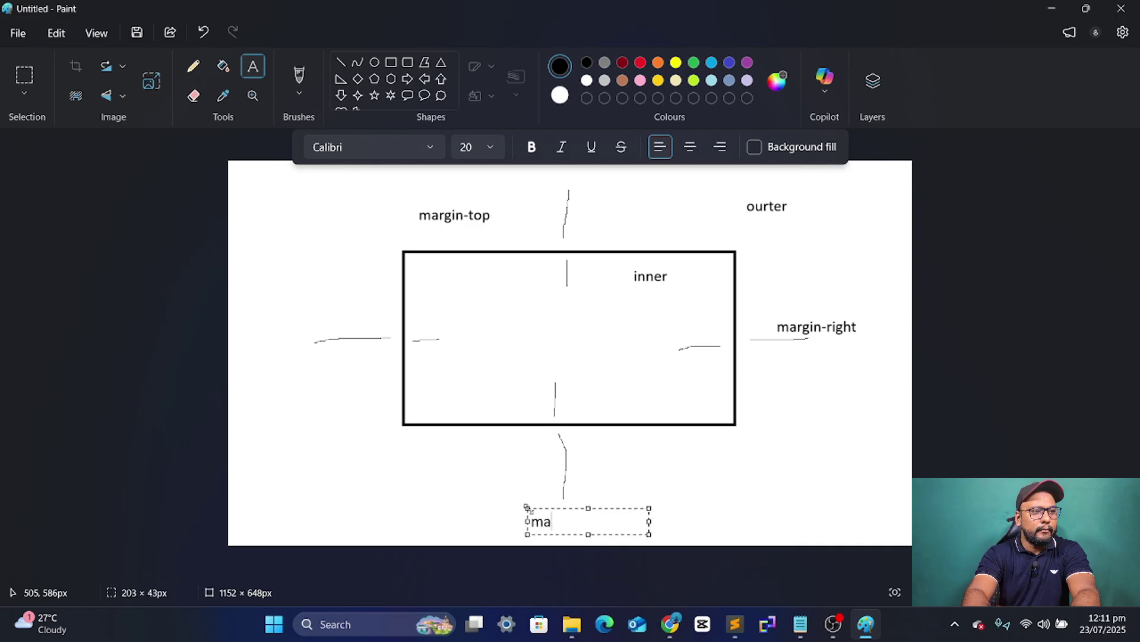
{"action": "type", "text": "rgini-bottom"}
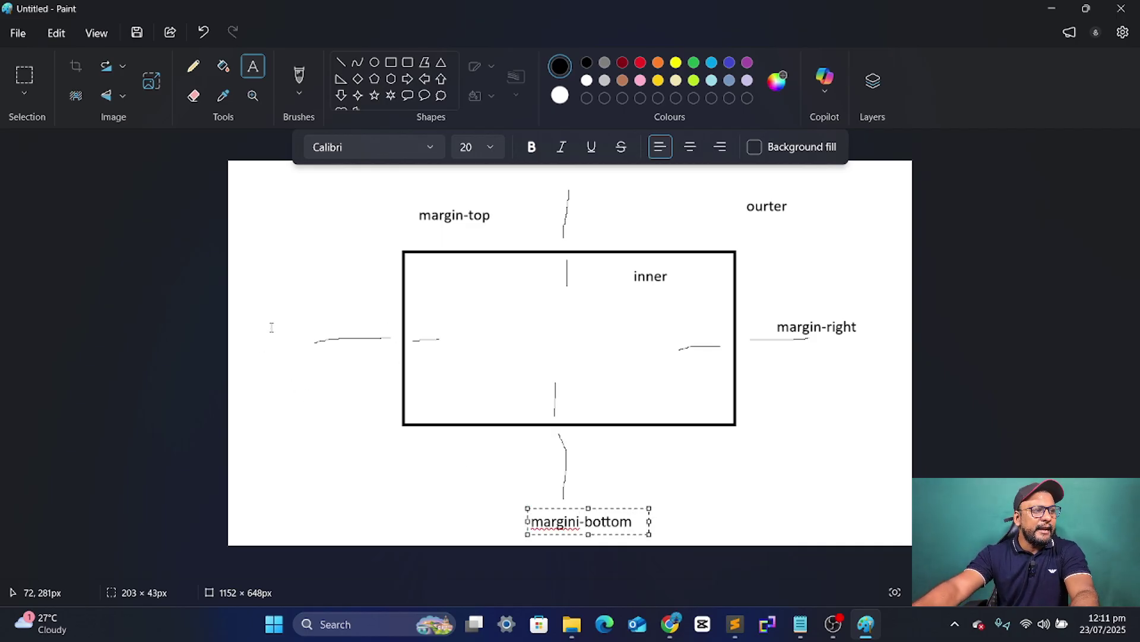
{"action": "left_click", "coordinate": [288, 351]}
Step: Add the text label "margin-left" above the outer line on the rectangle's left side
{"action": "left_click", "coordinate": [297, 342]}
{"action": "left_click", "coordinate": [283, 301]}
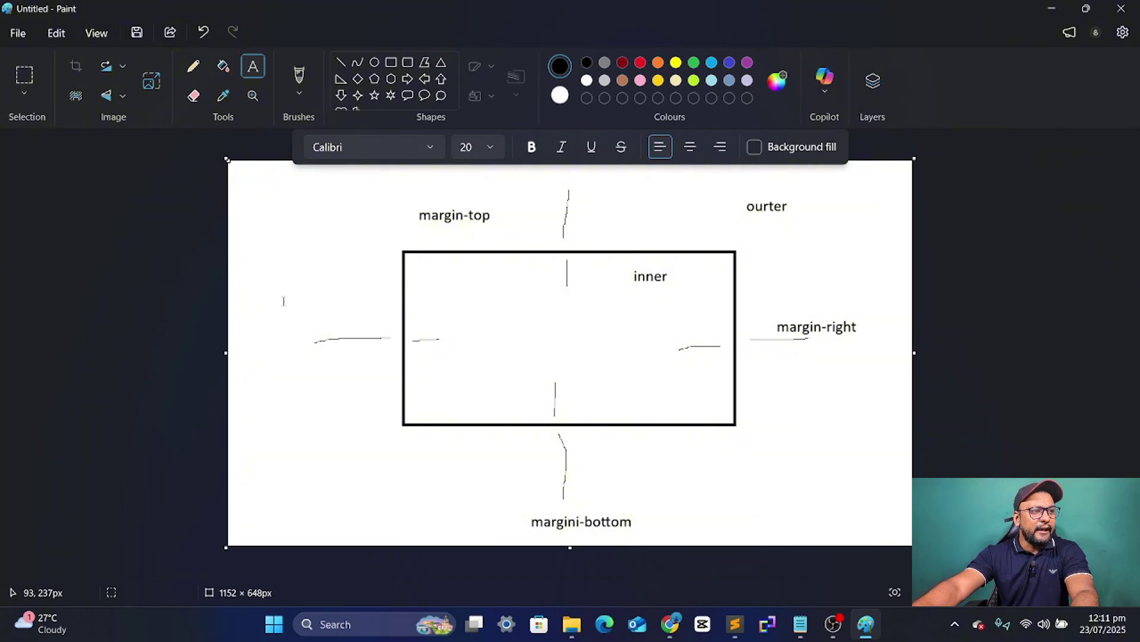
{"action": "left_click", "coordinate": [283, 301]}
{"action": "type", "text": "margin"}
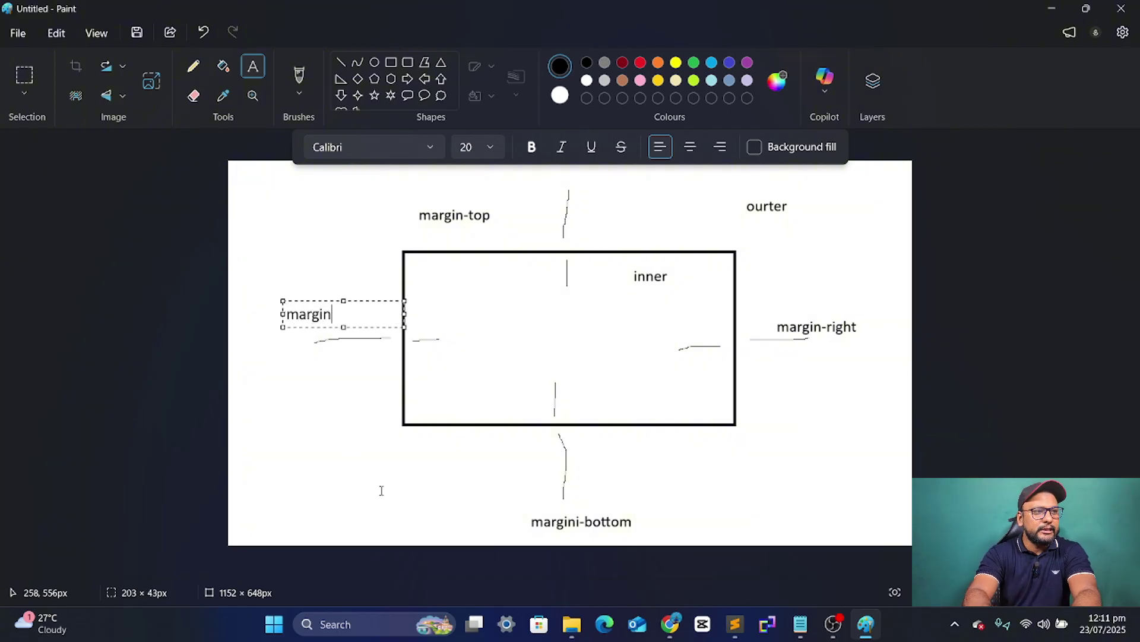
{"action": "type", "text": "-lef"}
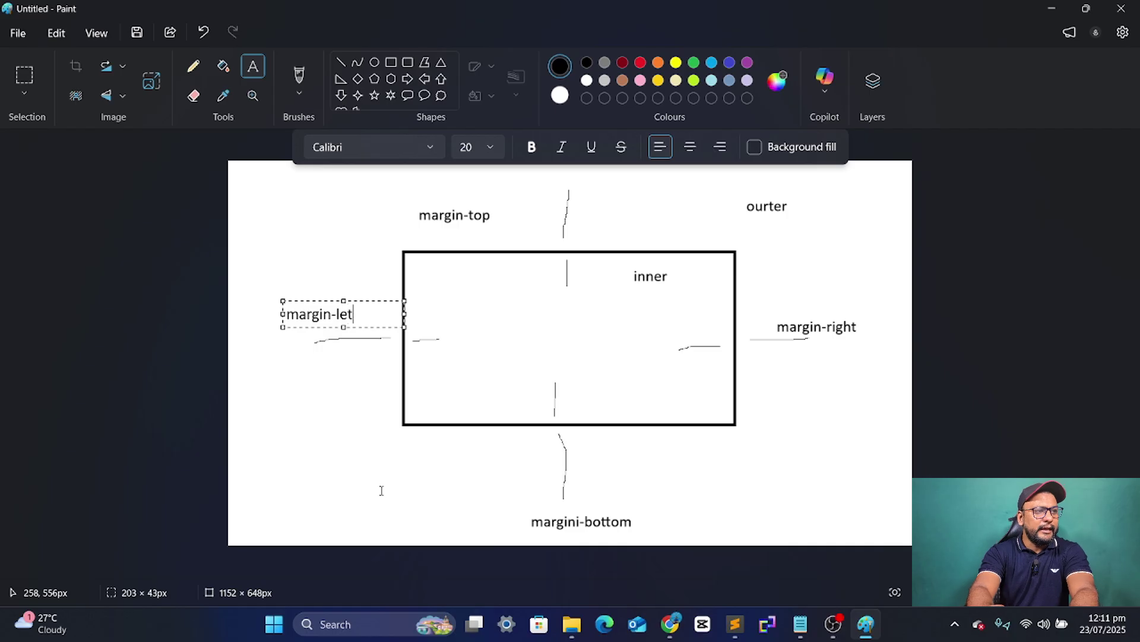
{"action": "key", "text": "BackSpace"}
{"action": "type", "text": "ft"}
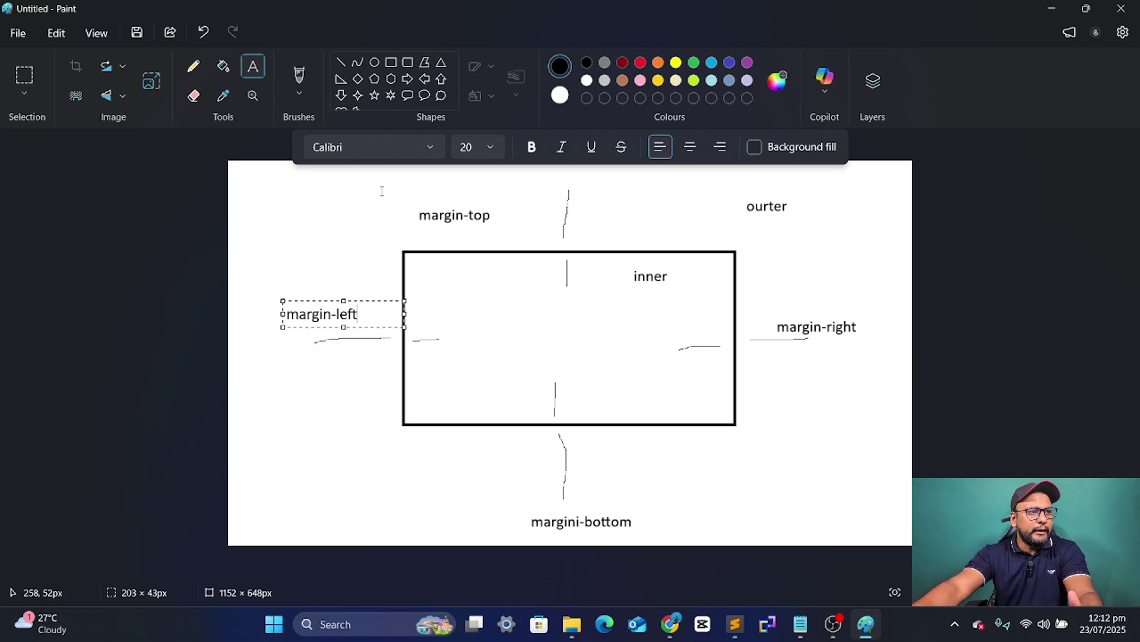
{"action": "left_click", "coordinate": [561, 301]}
Step: Add the text label "padding-top" inside the rectangle, just below the upper inner line
{"action": "left_click", "coordinate": [559, 301]}
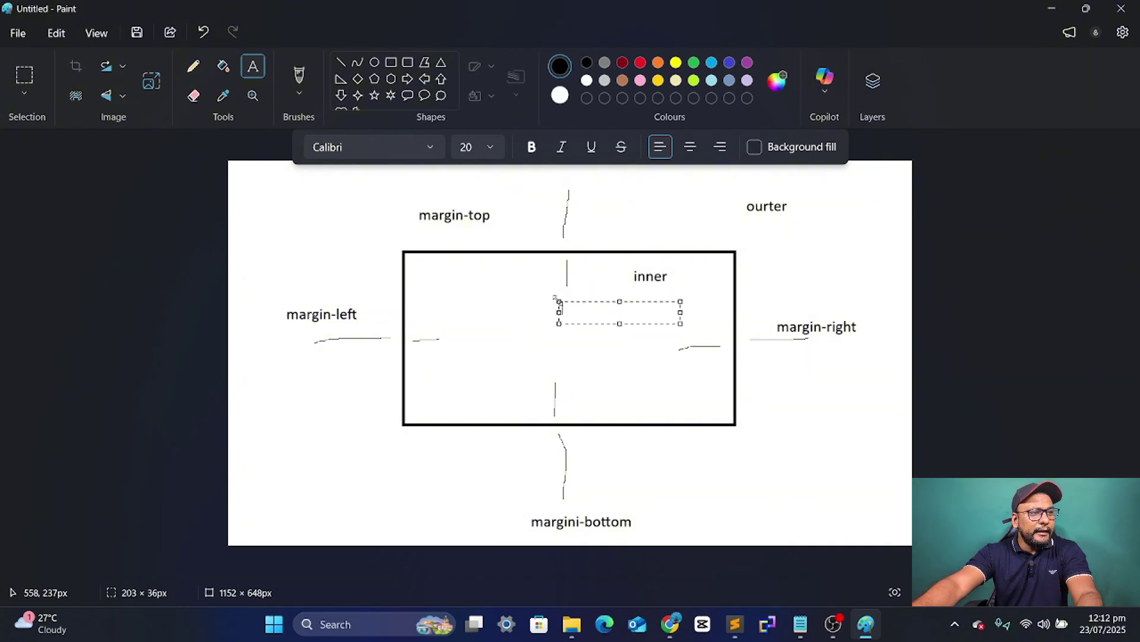
{"action": "left_click", "coordinate": [538, 293]}
{"action": "left_click", "coordinate": [523, 298]}
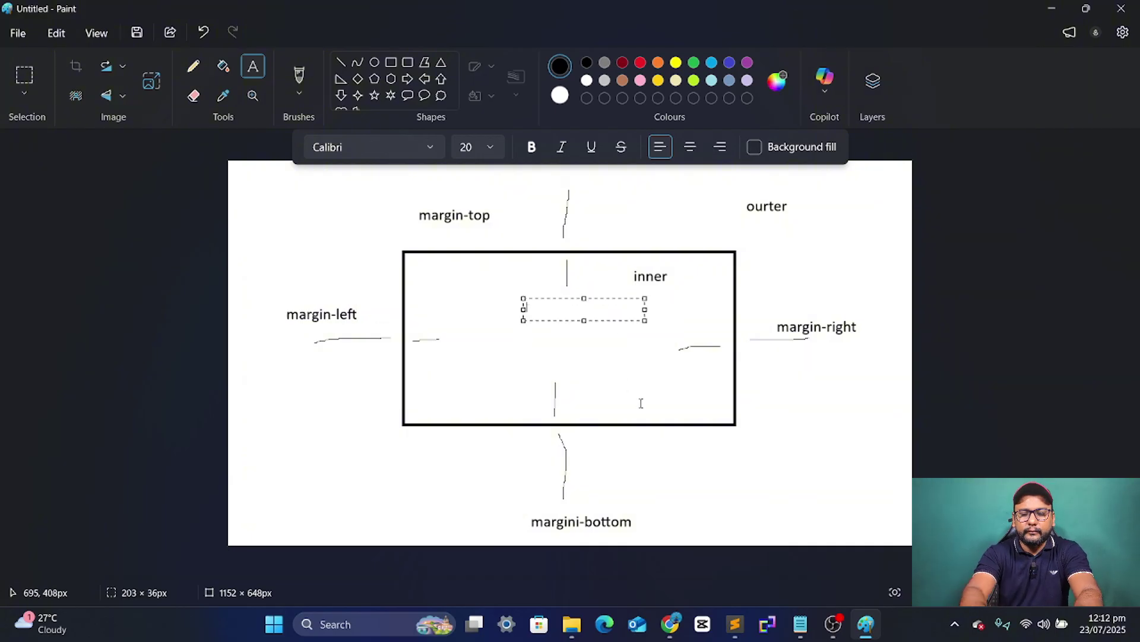
{"action": "type", "text": "padding-top"}
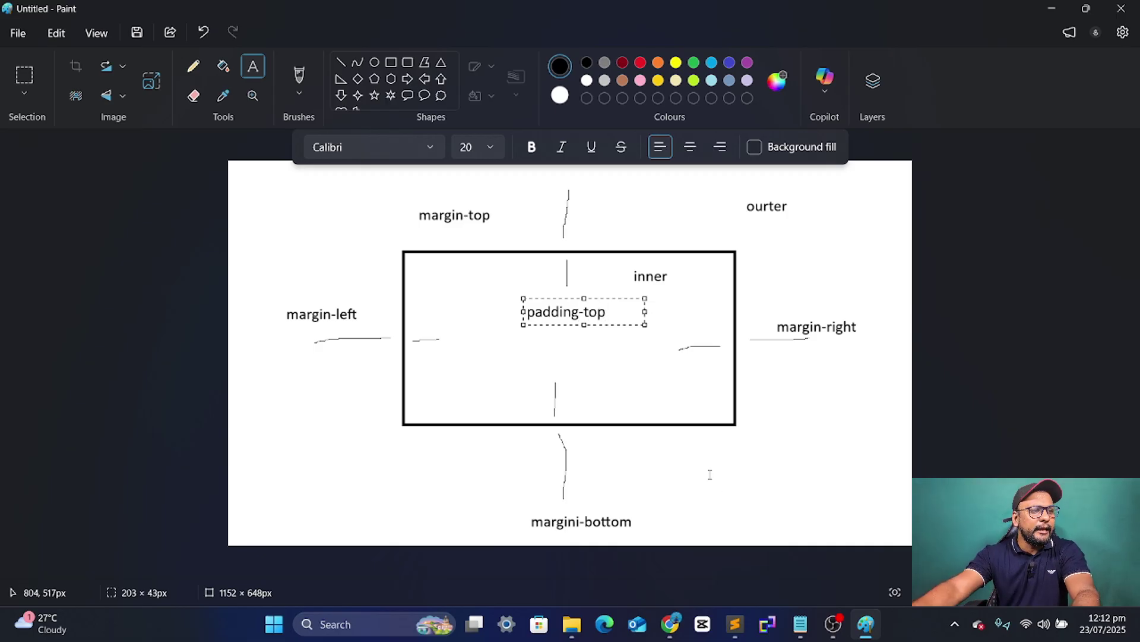
{"action": "left_click", "coordinate": [601, 465]}
Step: Add the text label "padding-bottom" below the rectangle, to the right of the lower outer line
{"action": "left_click", "coordinate": [609, 455]}
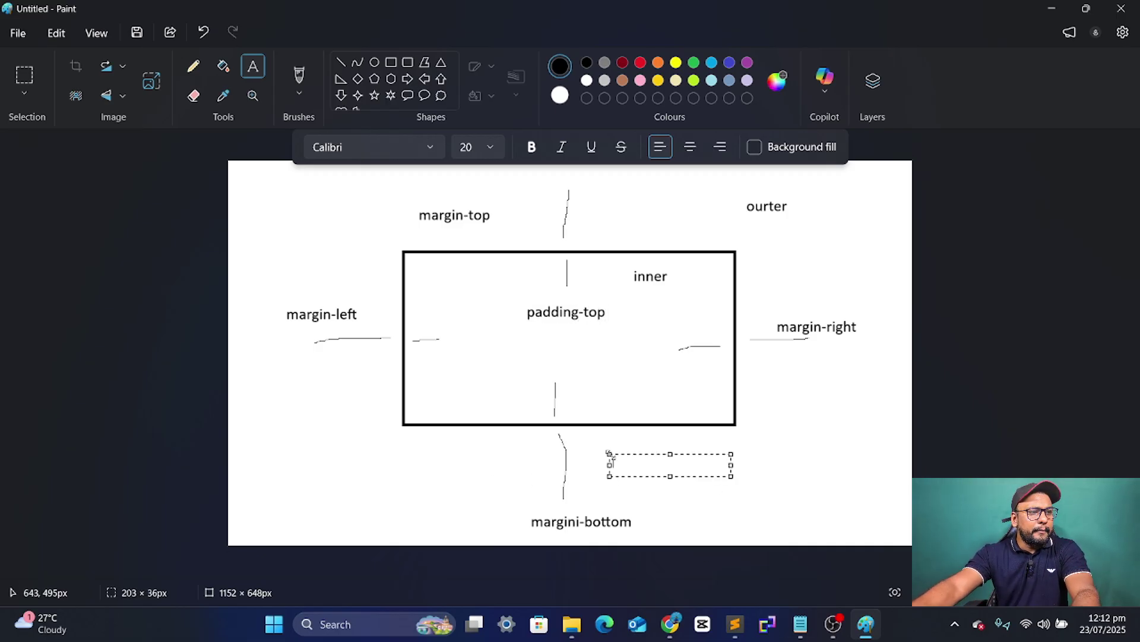
{"action": "type", "text": "padding-lef"}
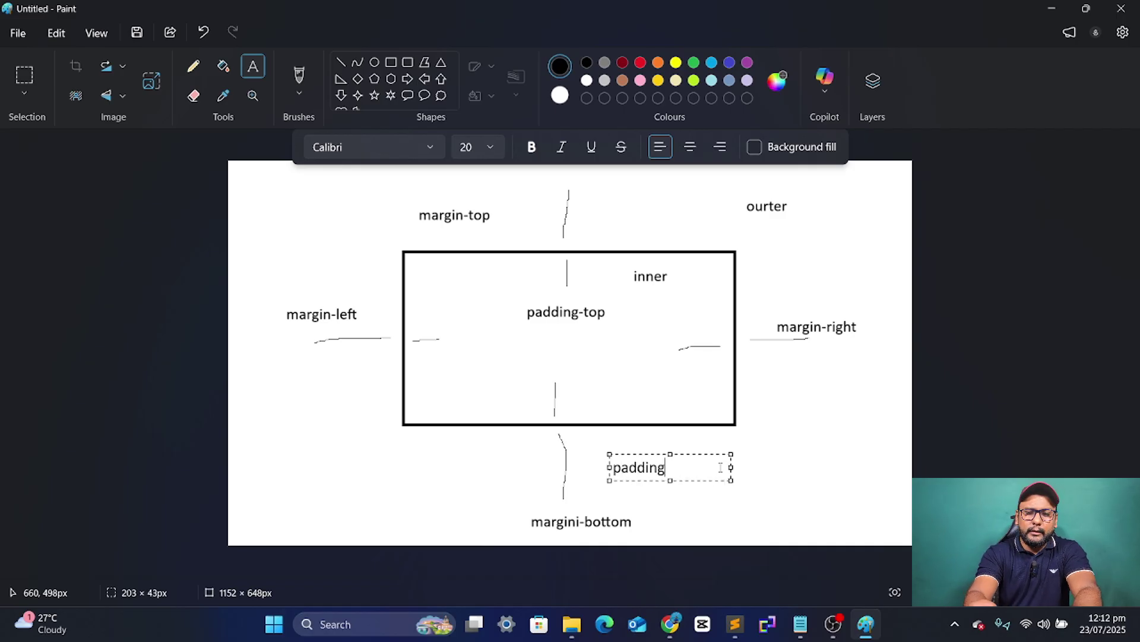
{"action": "key", "text": "BackSpace"}
{"action": "key", "text": "BackSpace"}
{"action": "key", "text": "BackSpace"}
{"action": "key", "text": "BackSpace"}
{"action": "type", "text": "-bottom"}
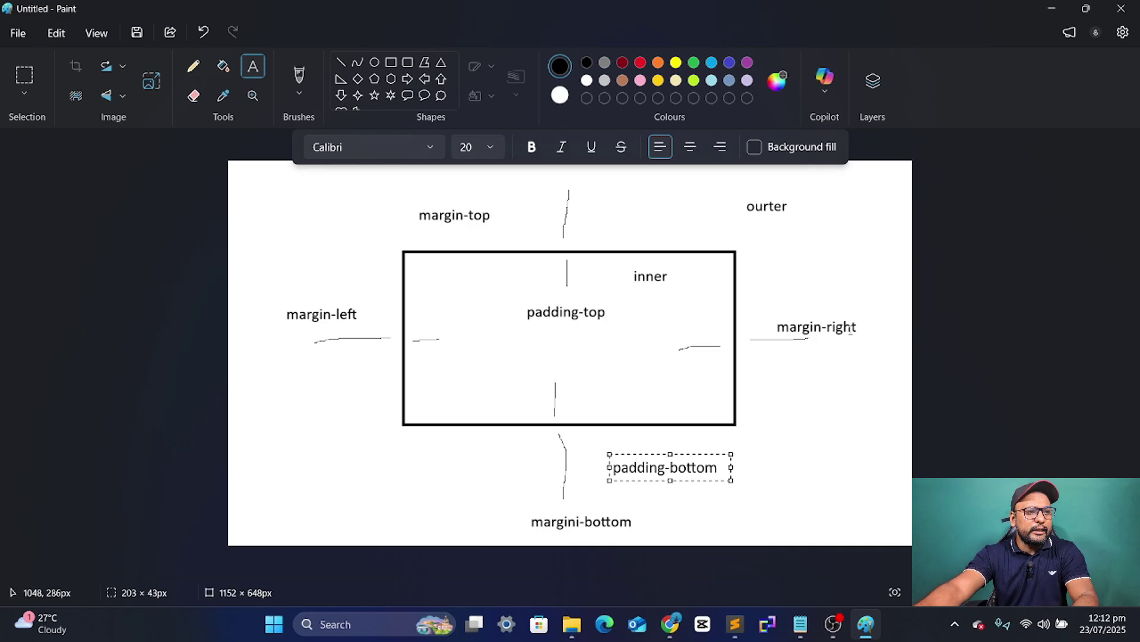
Step: Undo the "padding-bottom" label placed below the rectangle
{"action": "key", "text": "ctrl+z"}
{"action": "key", "text": "ctrl+z"}
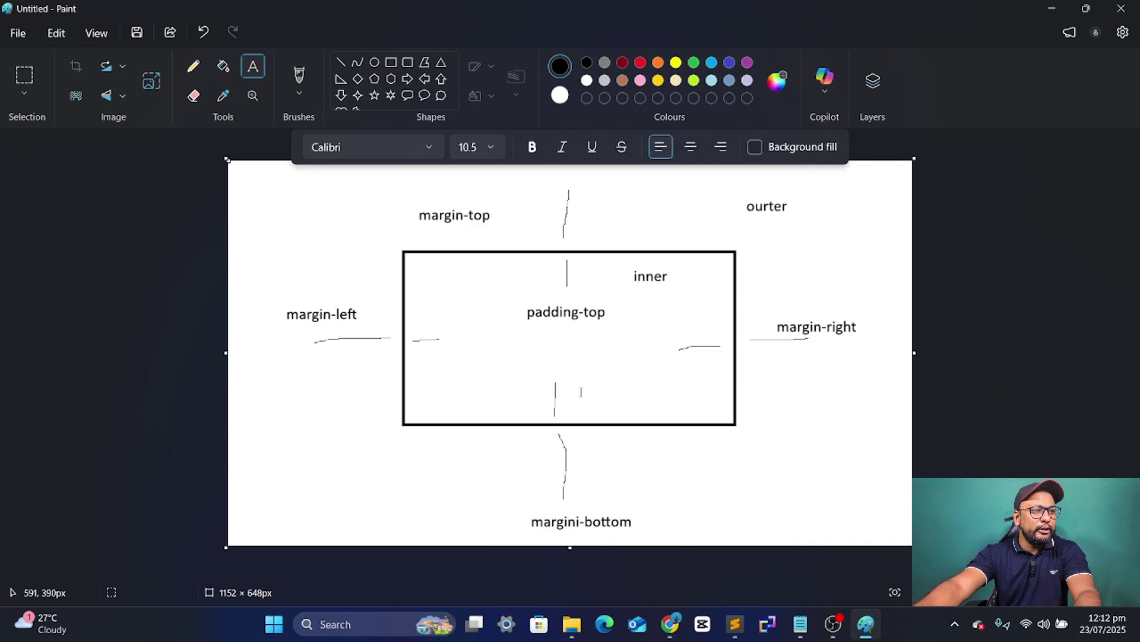
{"action": "left_click", "coordinate": [582, 389]}
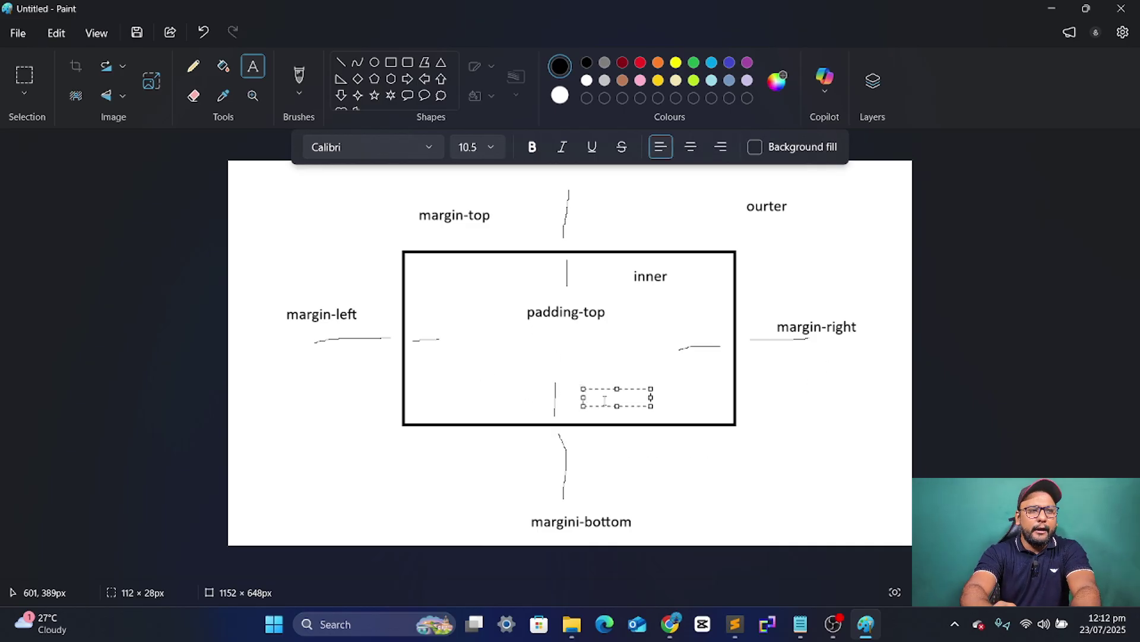
{"action": "type", "text": "padding"}
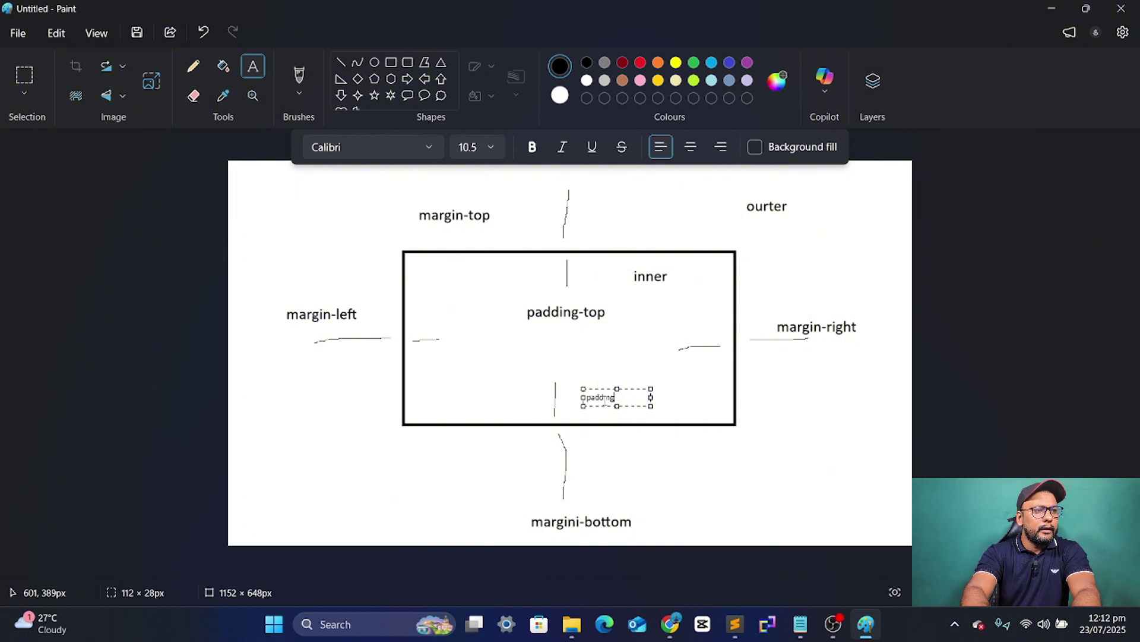
{"action": "type", "text": " btoom"}
{"action": "key", "text": "BackSpace"}
{"action": "key", "text": "BackSpace"}
{"action": "key", "text": "BackSpace"}
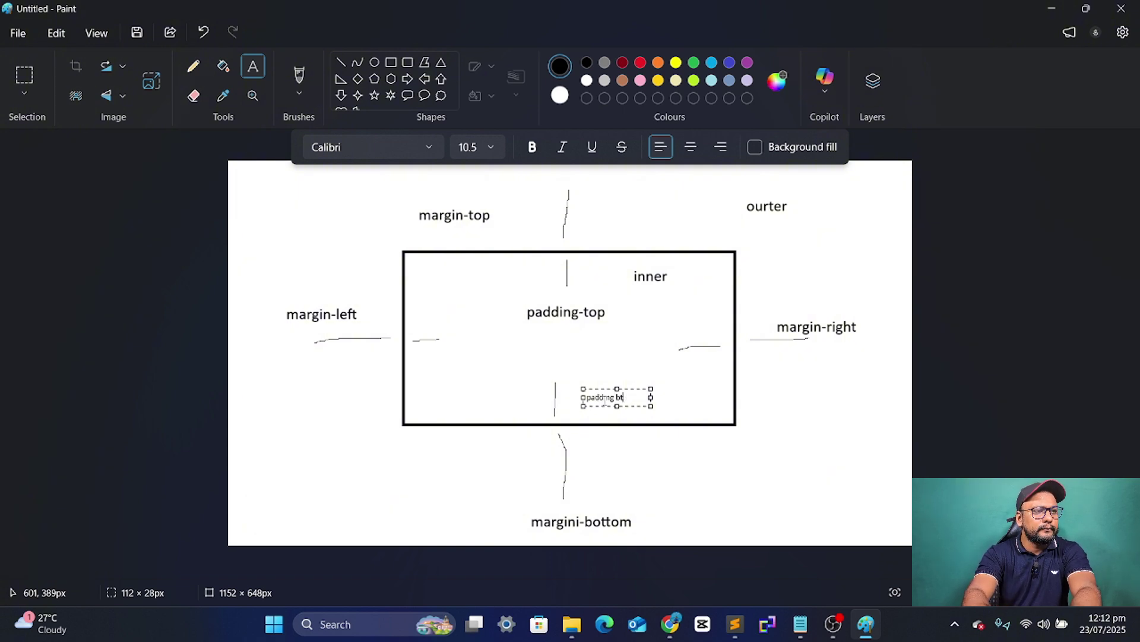
{"action": "type", "text": "tom"}
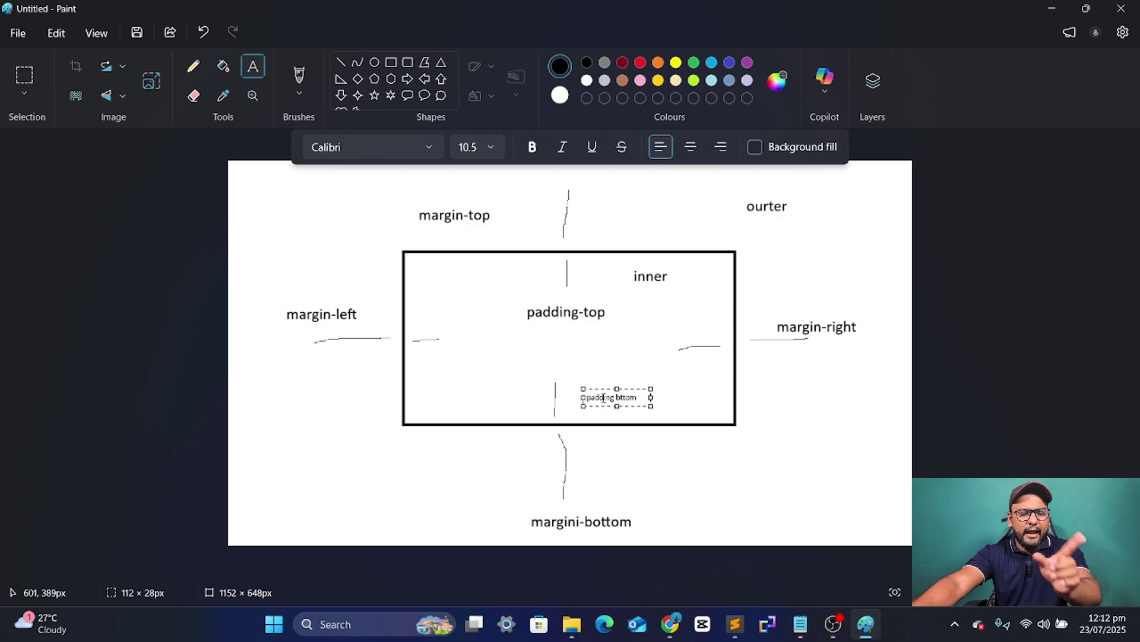
{"action": "key", "text": "BackSpace"}
{"action": "key", "text": "BackSpace"}
{"action": "key", "text": "BackSpace"}
{"action": "key", "text": "BackSpace"}
{"action": "key", "text": "BackSpace"}
{"action": "key", "text": "BackSpace"}
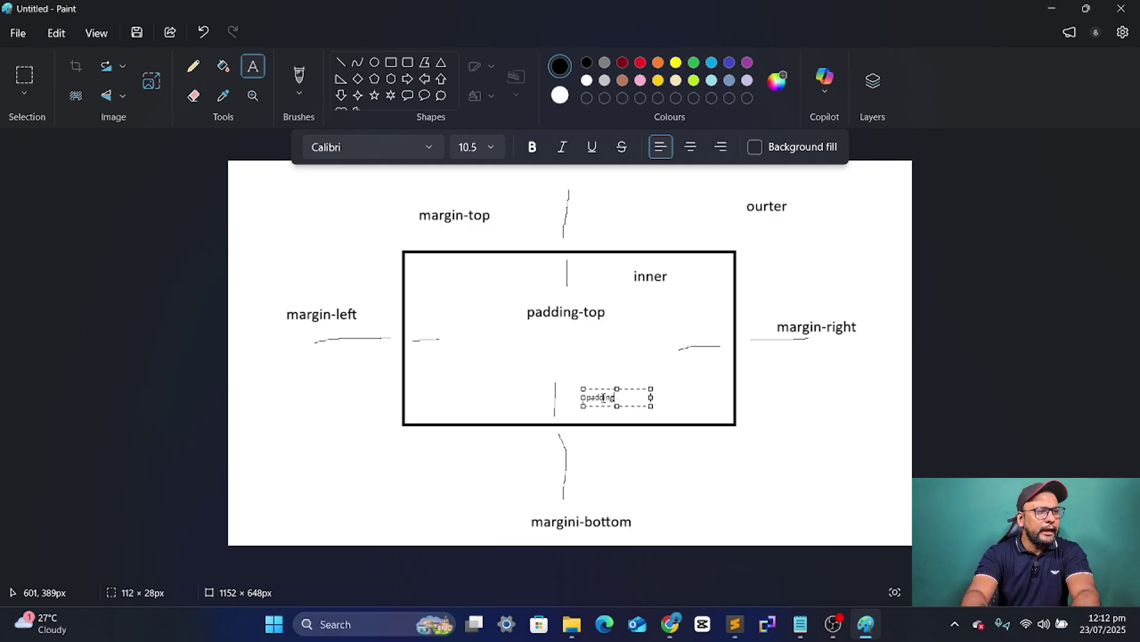
{"action": "type", "text": "-bottom"}
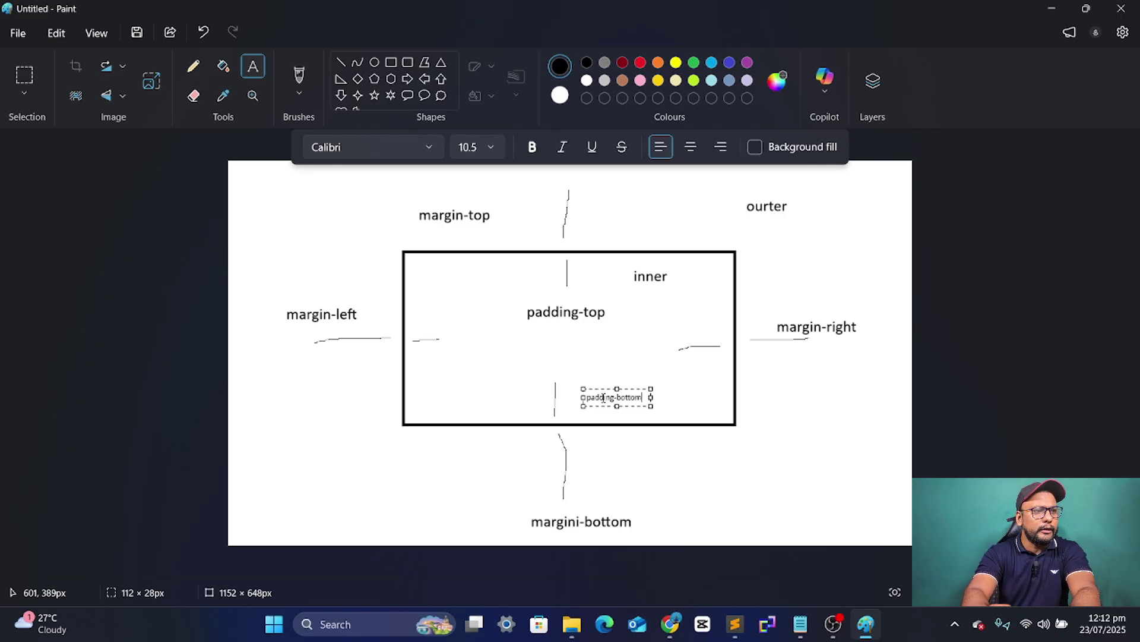
{"action": "key", "text": "ctrl+a"}
{"action": "key", "text": "ctrl+s"}
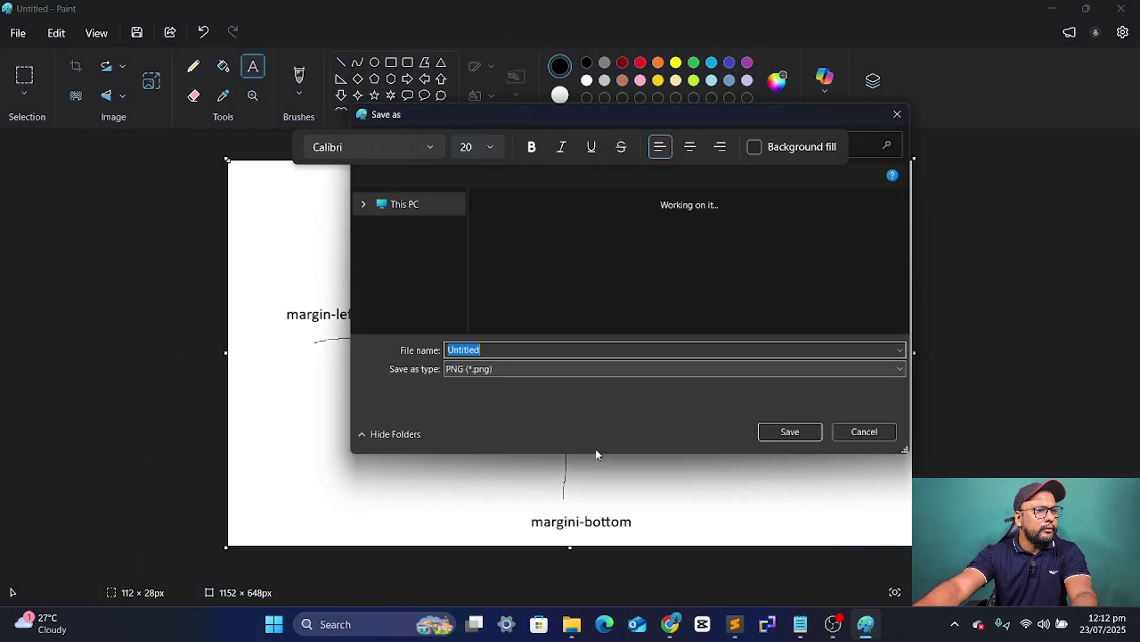
{"action": "left_click", "coordinate": [880, 428]}
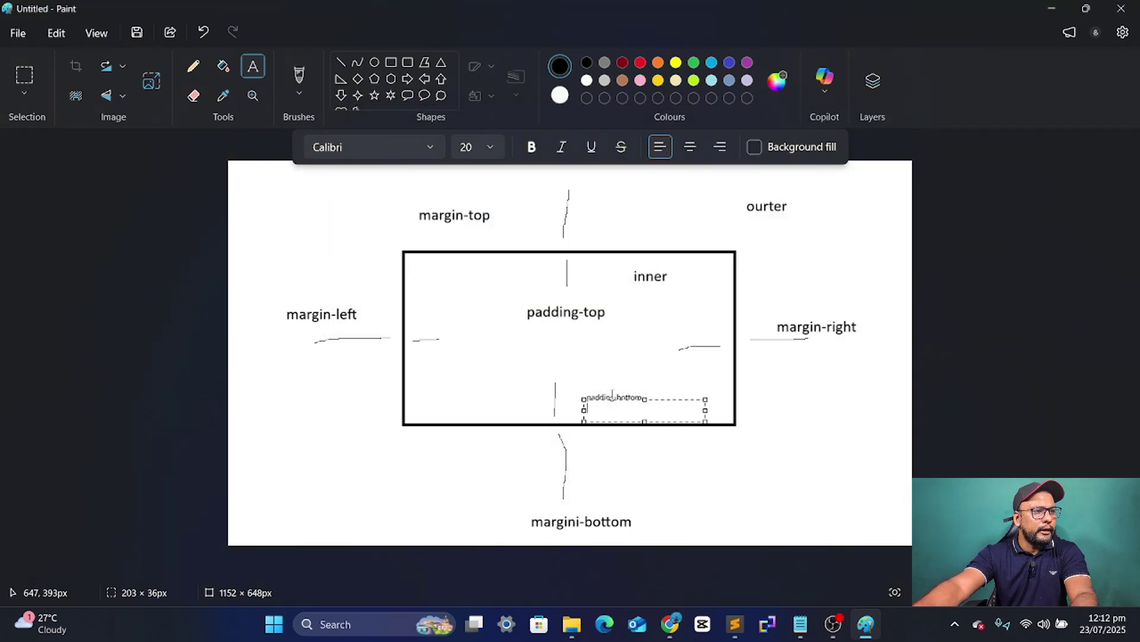
{"action": "key", "text": "ctrl+z"}
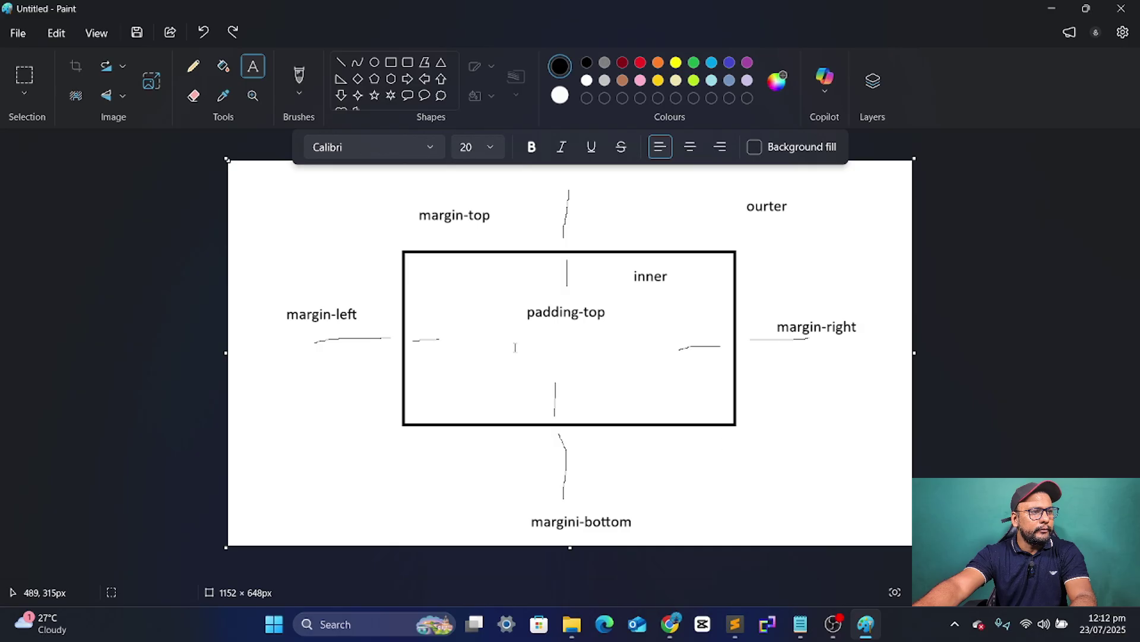
Step: Add the text label "padding-bottom" inside the rectangle, just right of the lower inner line
{"action": "left_click", "coordinate": [567, 395]}
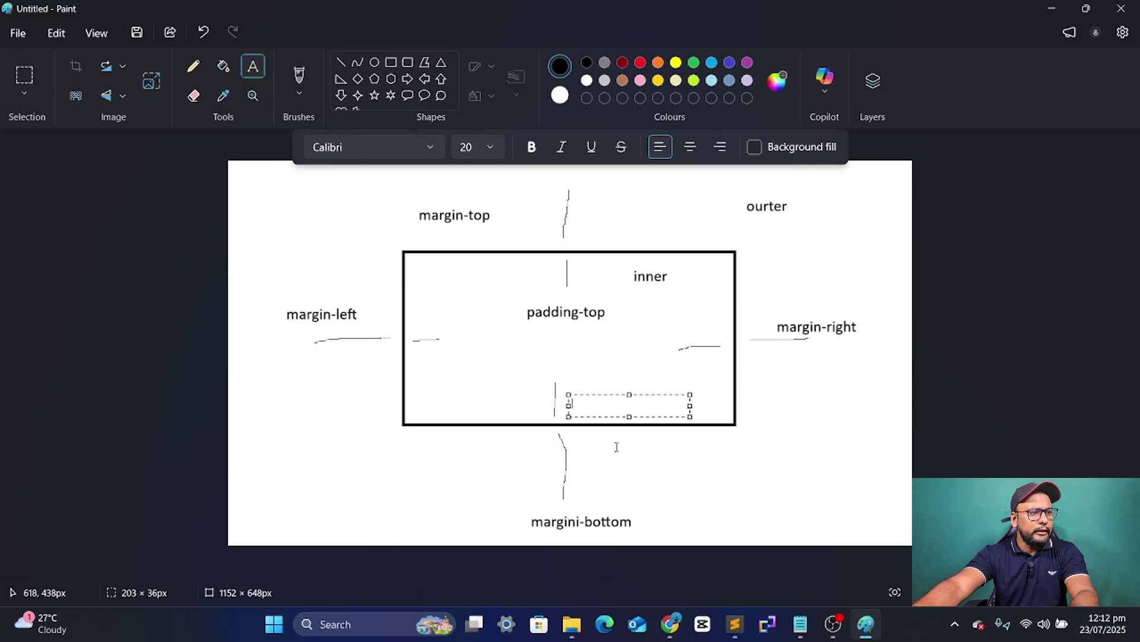
{"action": "type", "text": "padding"}
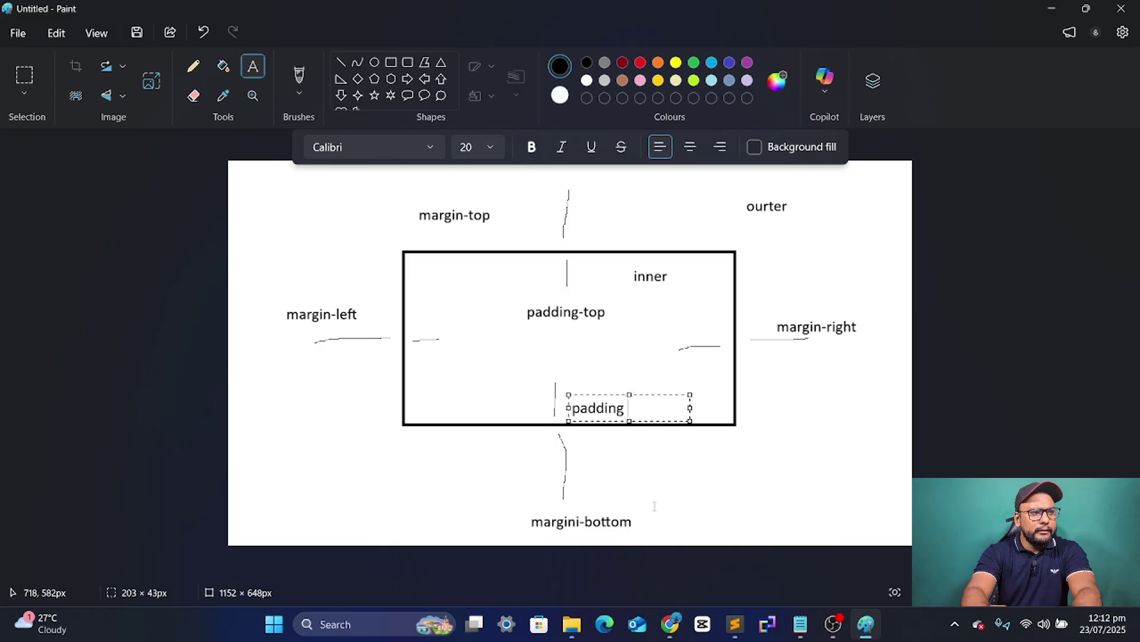
{"action": "type", "text": "-bottom"}
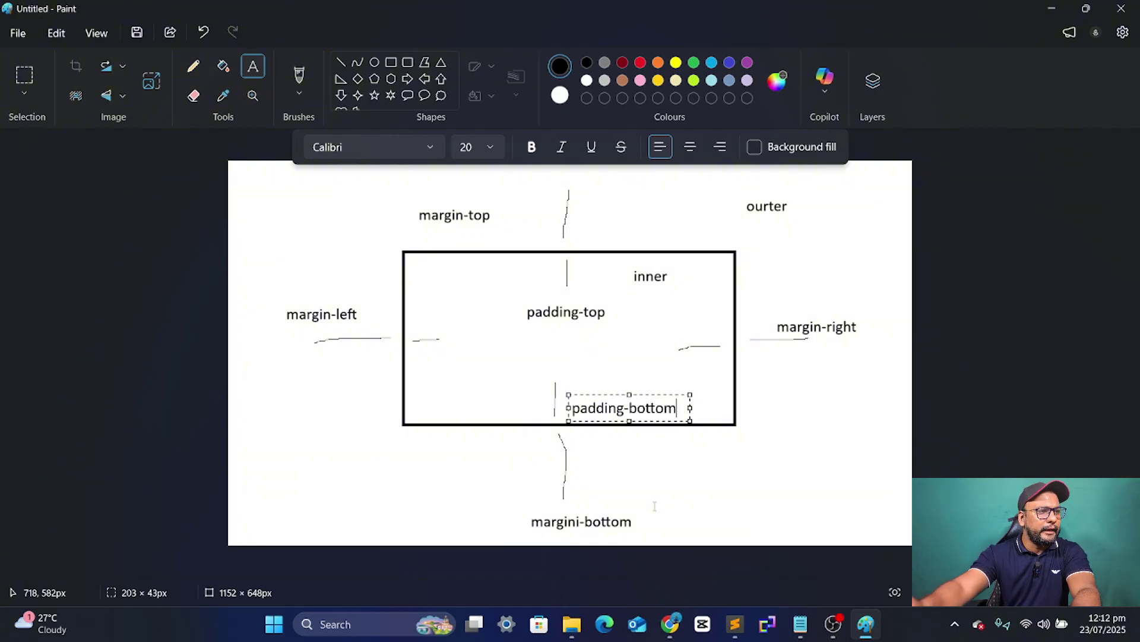
{"action": "left_click", "coordinate": [453, 330]}
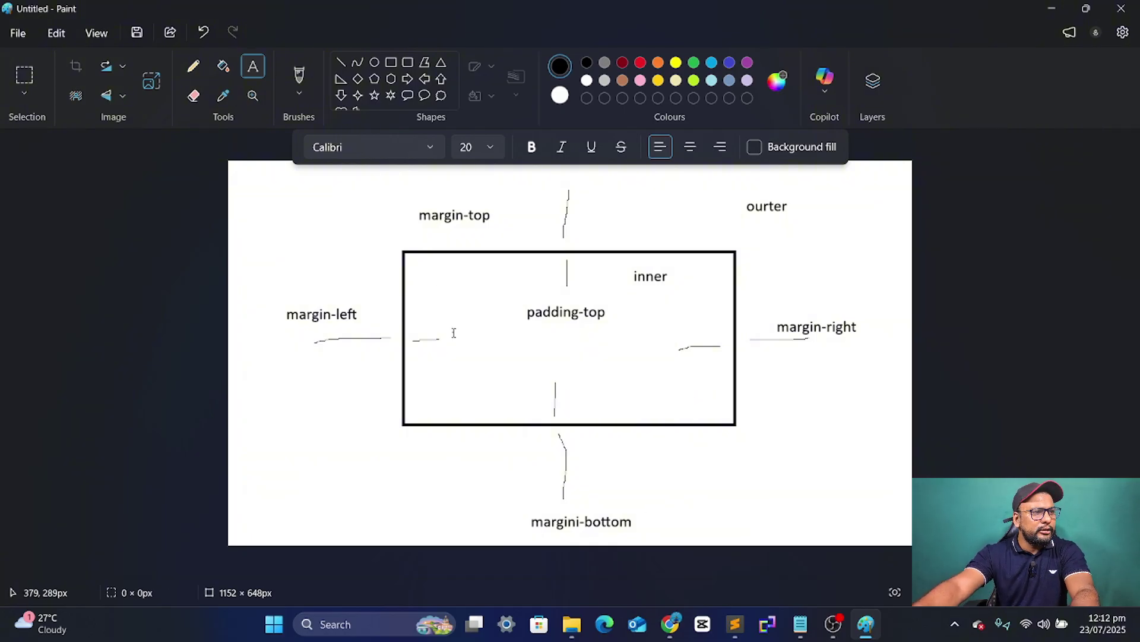
Step: Add the text label "padding-left" inside the rectangle, beside the inner end of the left inner line
{"action": "left_click", "coordinate": [455, 333]}
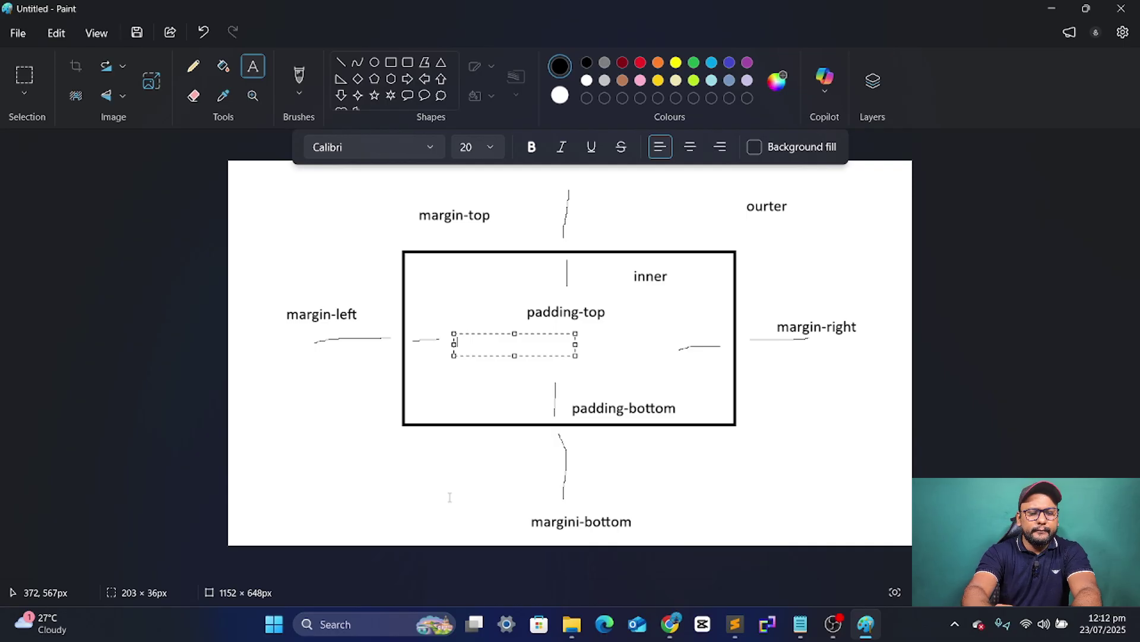
{"action": "type", "text": "padding-left"}
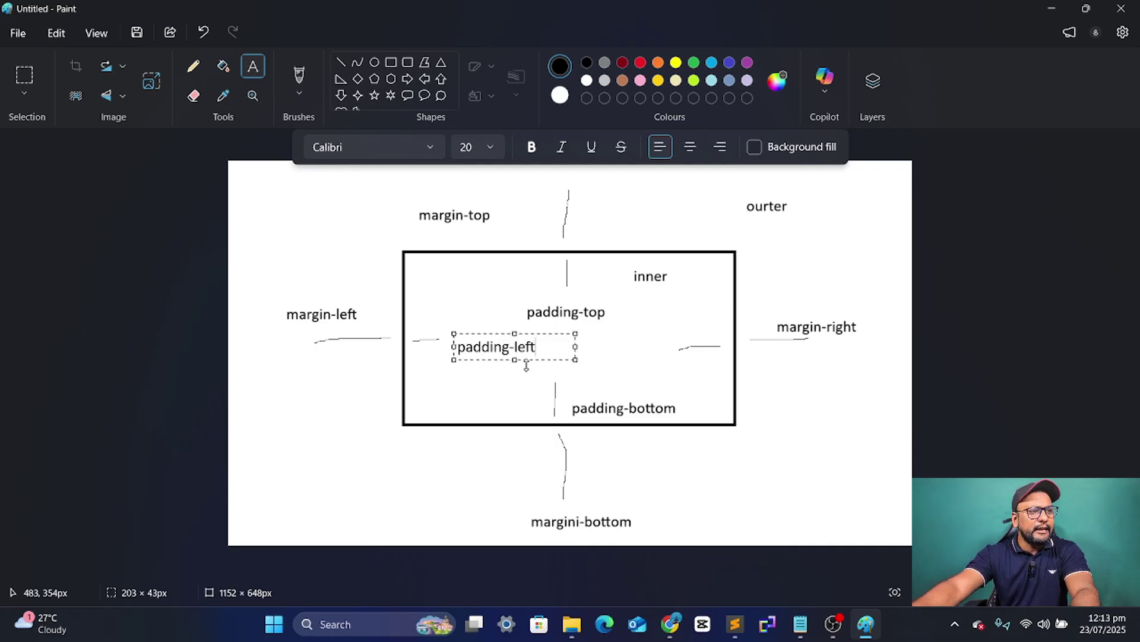
{"action": "left_click", "coordinate": [643, 347]}
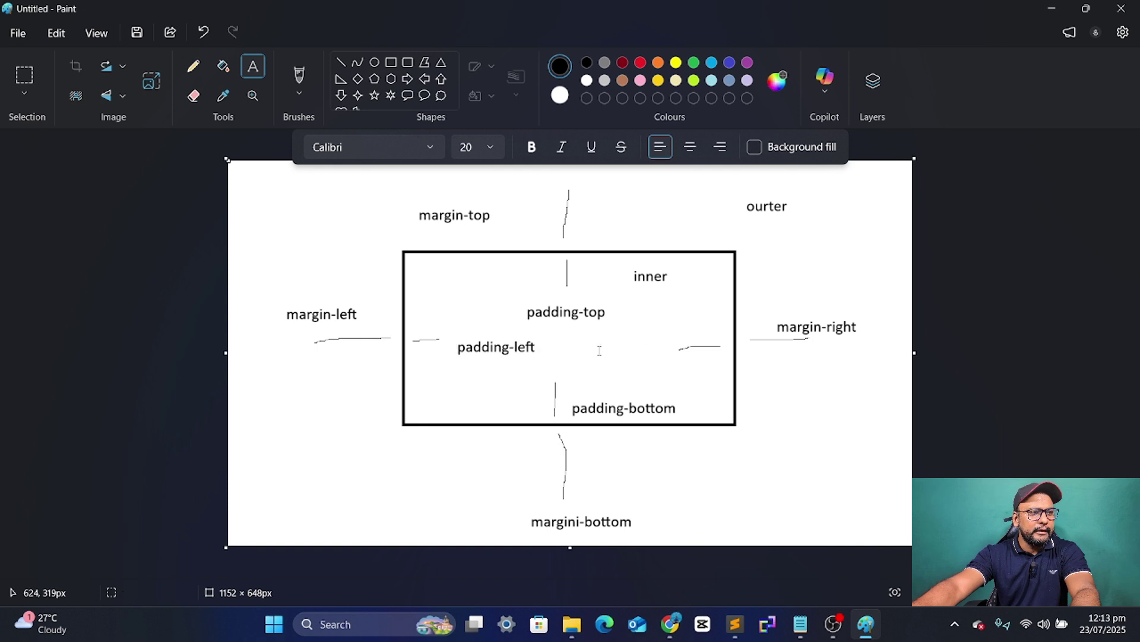
Step: Add the text label "padding-right" inside the rectangle, just below and left of the right inner line
{"action": "left_click_drag", "start_coordinate": [584, 348], "coordinate": [706, 370]}
{"action": "type", "text": "padding"}
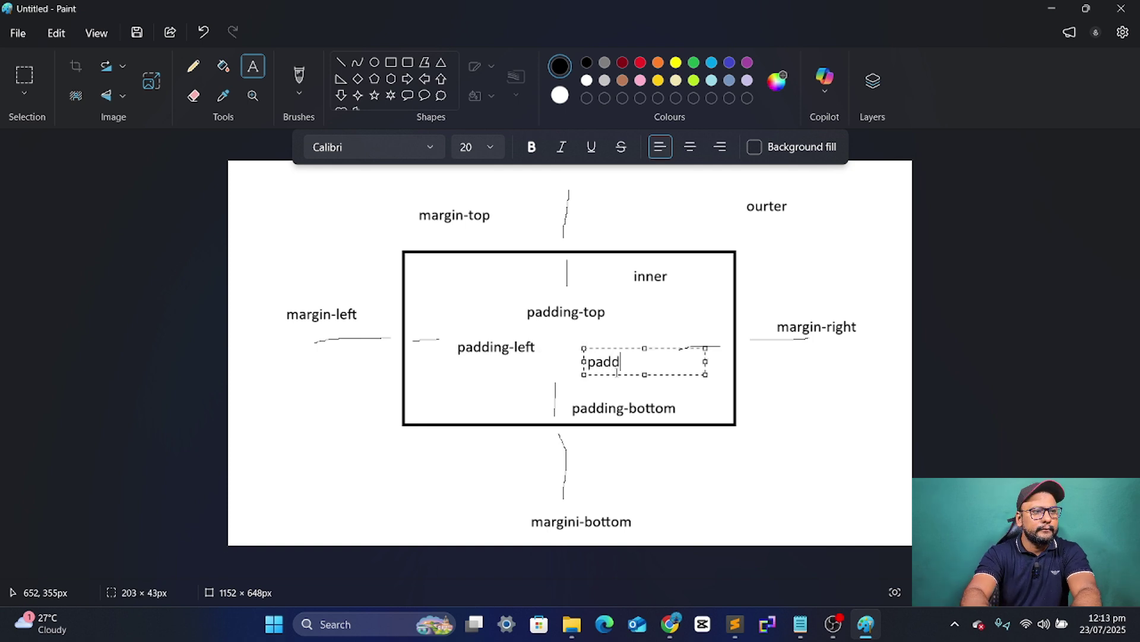
{"action": "type", "text": "ight"}
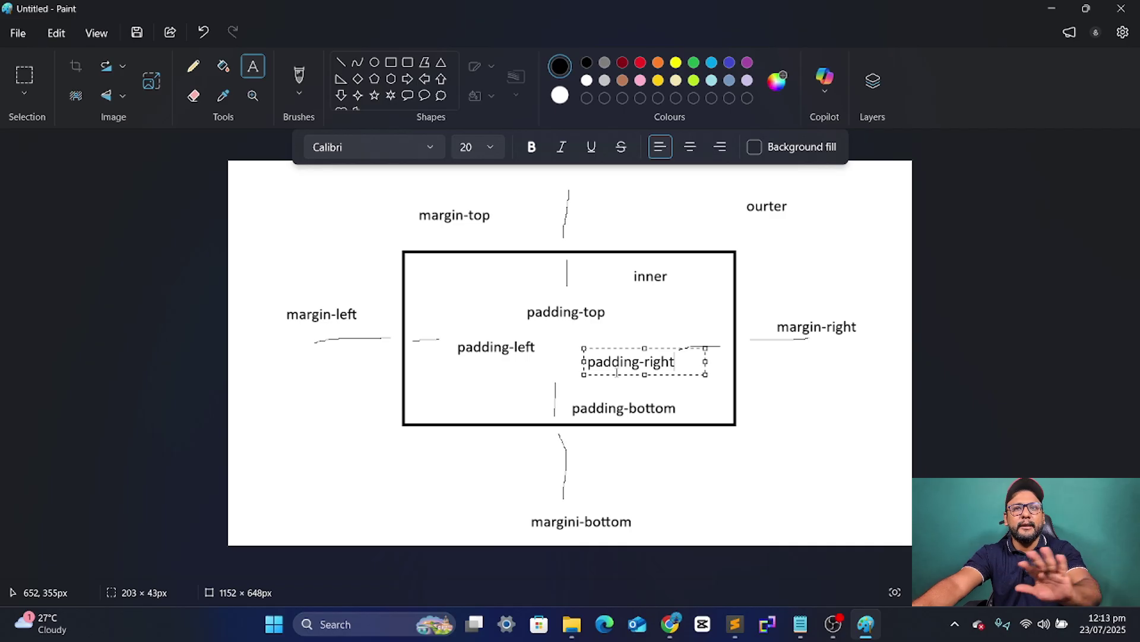
{"action": "left_click", "coordinate": [997, 311]}
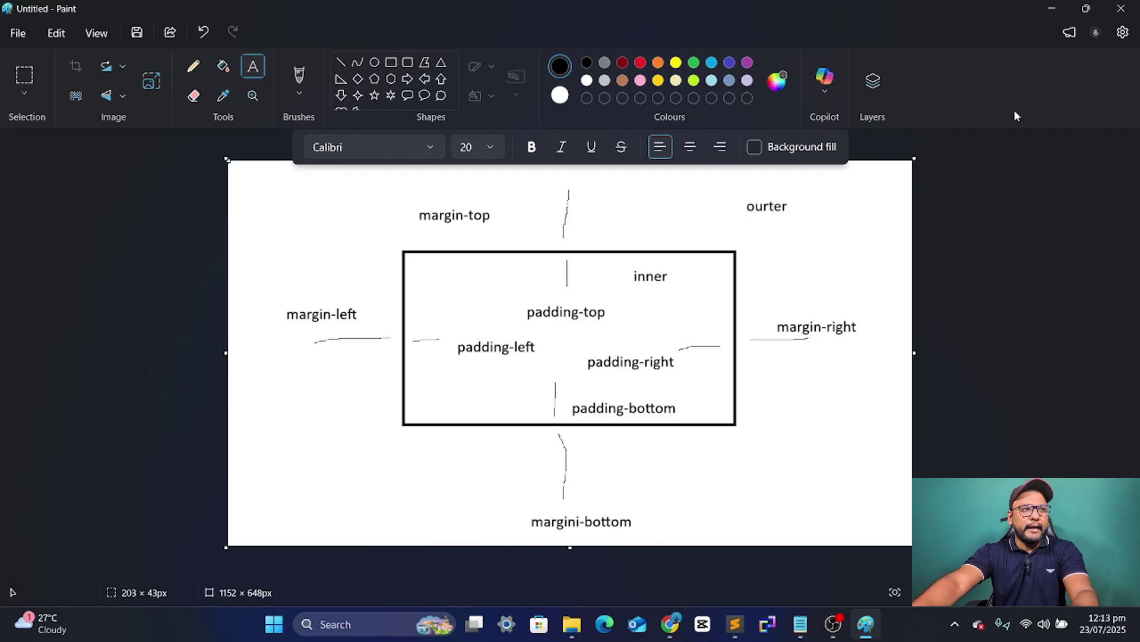
Step: Switch to Chrome and try to load the local site localhost/newsite, reloading the page once
{"action": "key", "text": "alt+Tab"}
{"action": "type", "text": "localhos"}
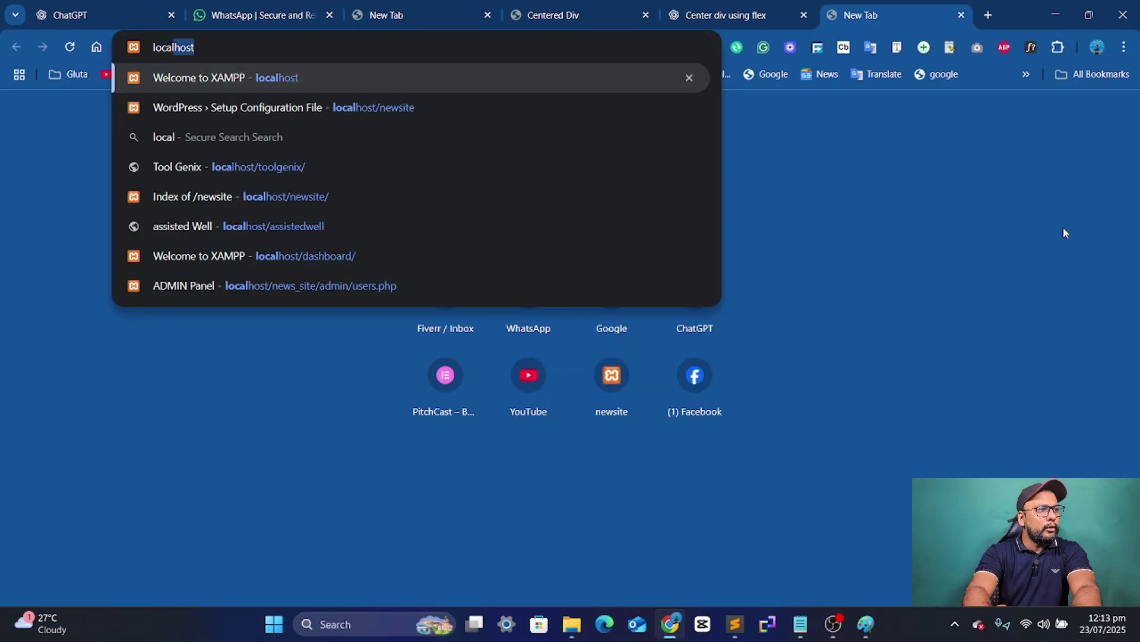
{"action": "type", "text": "t/site"}
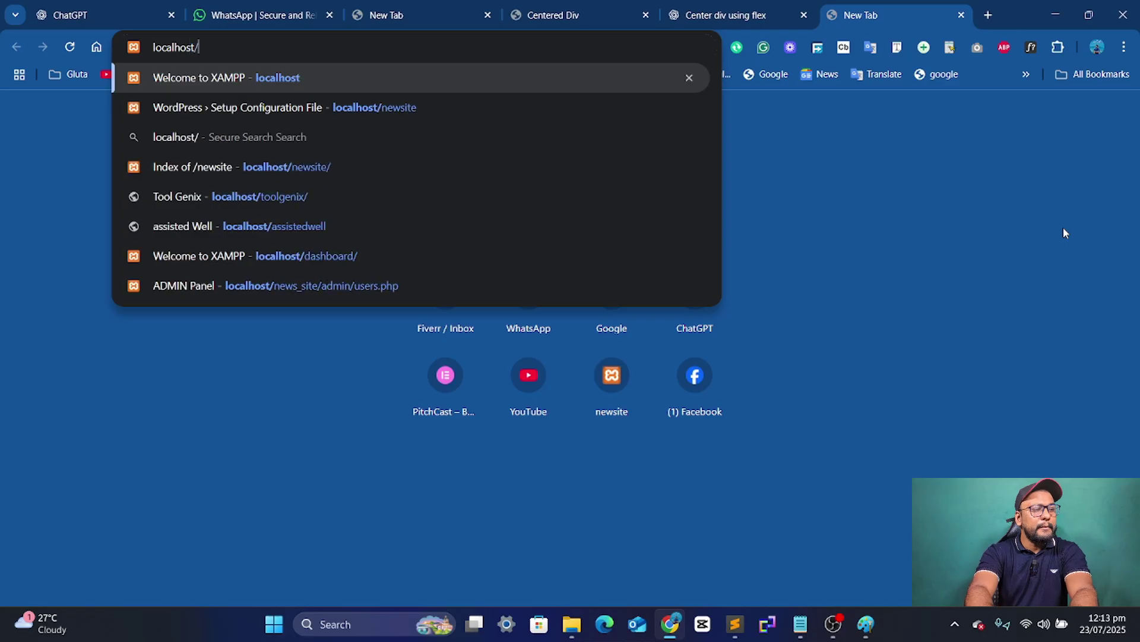
{"action": "key", "text": "BackSpace"}
{"action": "key", "text": "BackSpace"}
{"action": "key", "text": "BackSpace"}
{"action": "key", "text": "BackSpace"}
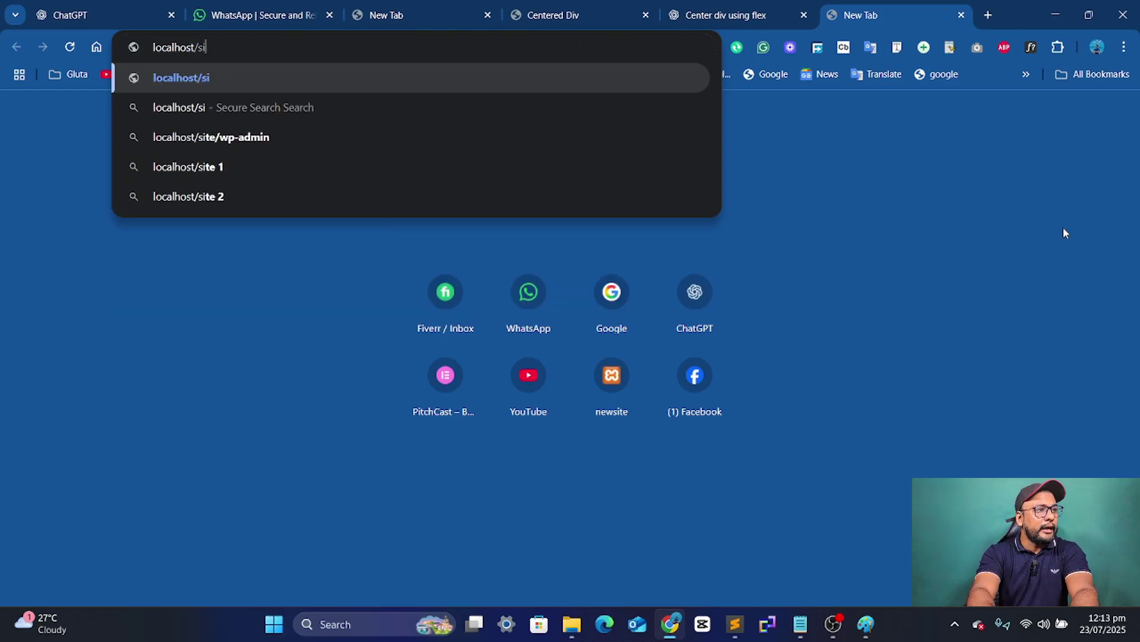
{"action": "type", "text": "newsite"}
{"action": "key", "text": "Return"}
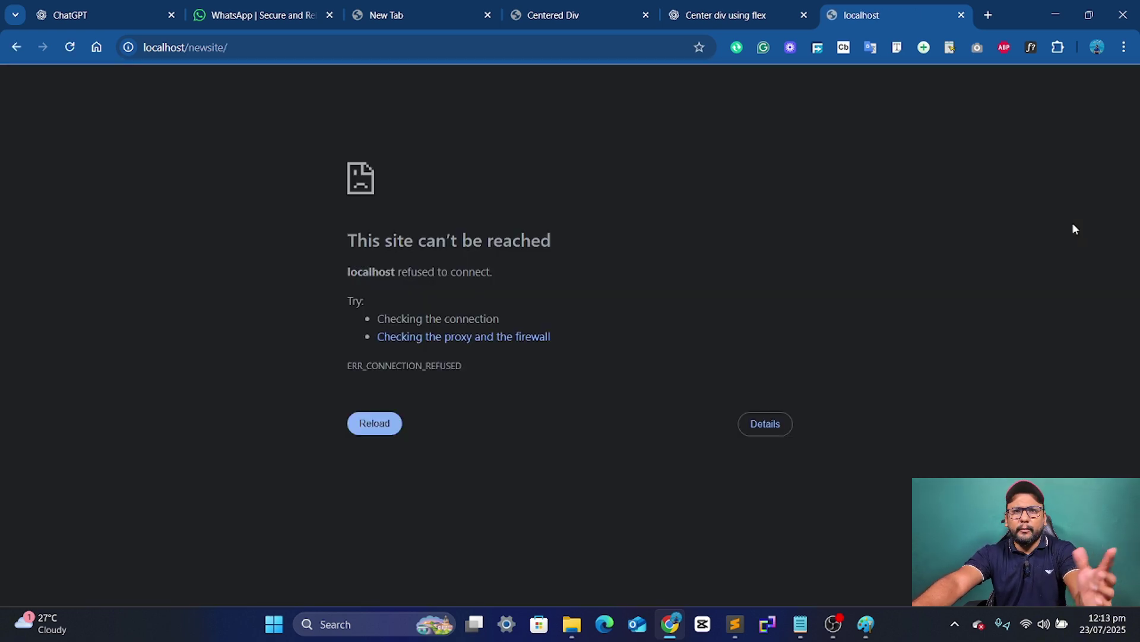
{"action": "key", "text": "ctrl+r"}
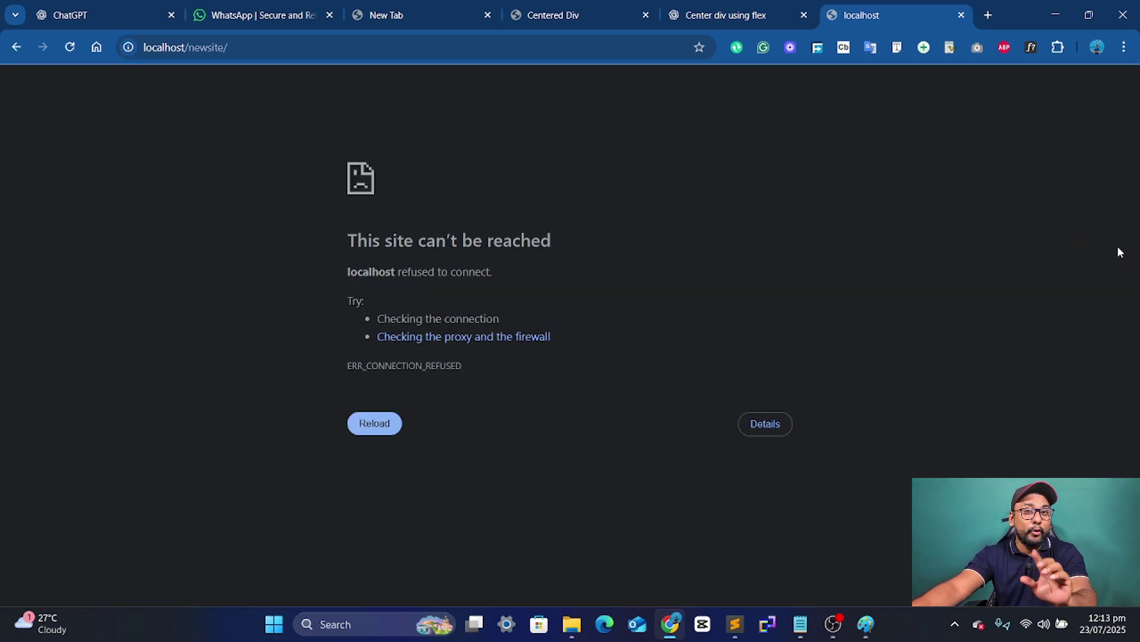
Step: Launch the XAMPP Control Panel and start the Apache and MySQL modules
{"action": "left_click", "coordinate": [351, 624]}
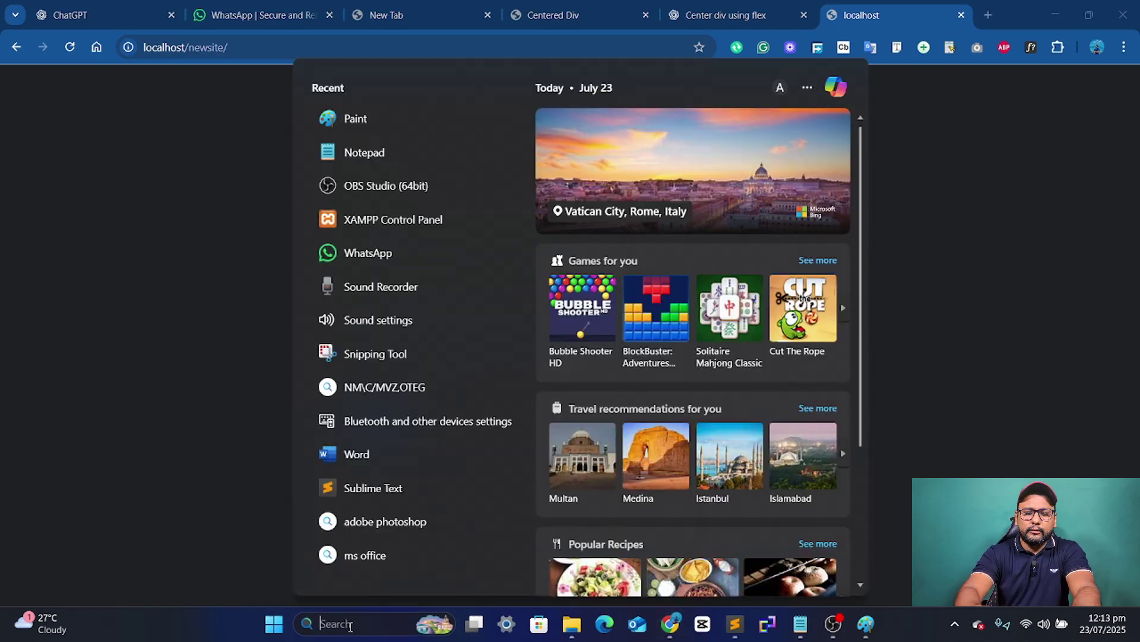
{"action": "type", "text": "xm"}
{"action": "key", "text": "Return"}
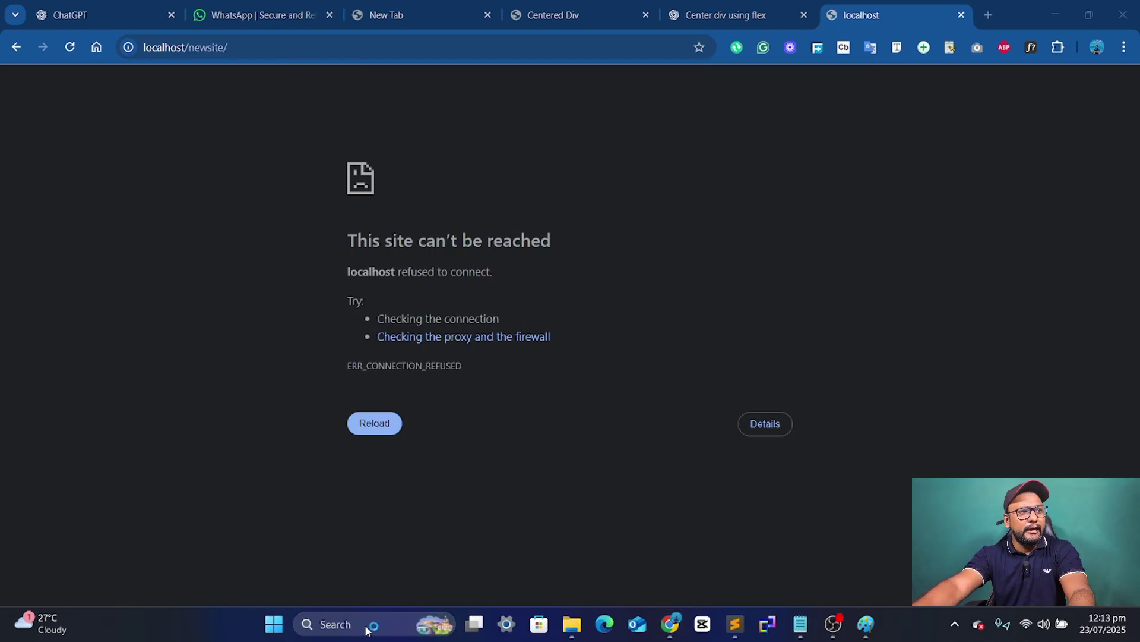
{"action": "left_click", "coordinate": [257, 83]}
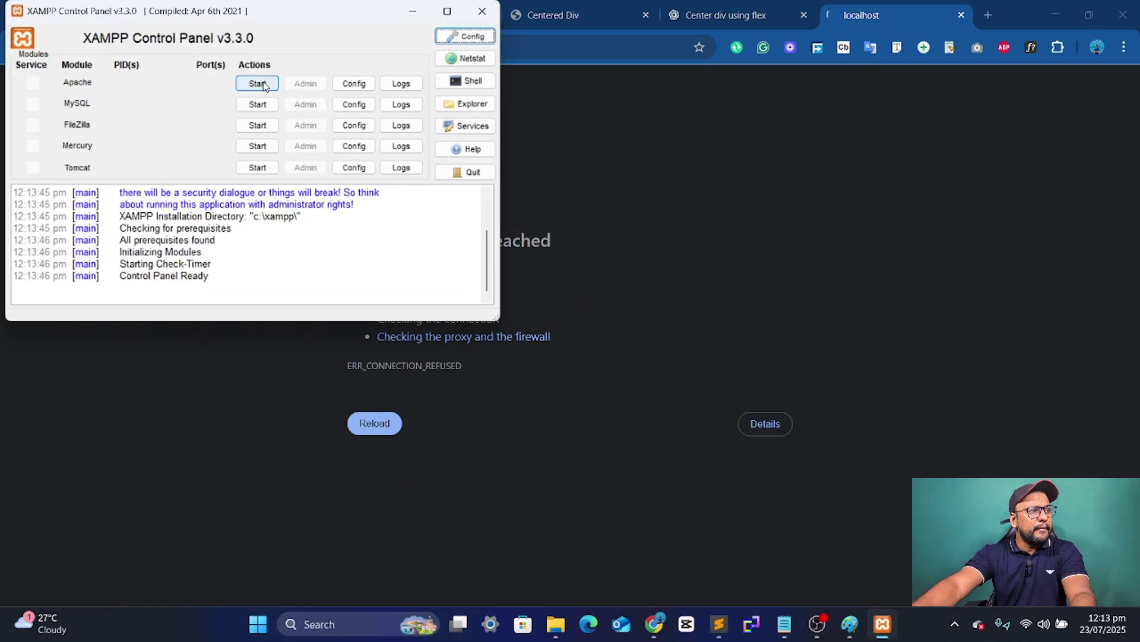
{"action": "left_click", "coordinate": [257, 108]}
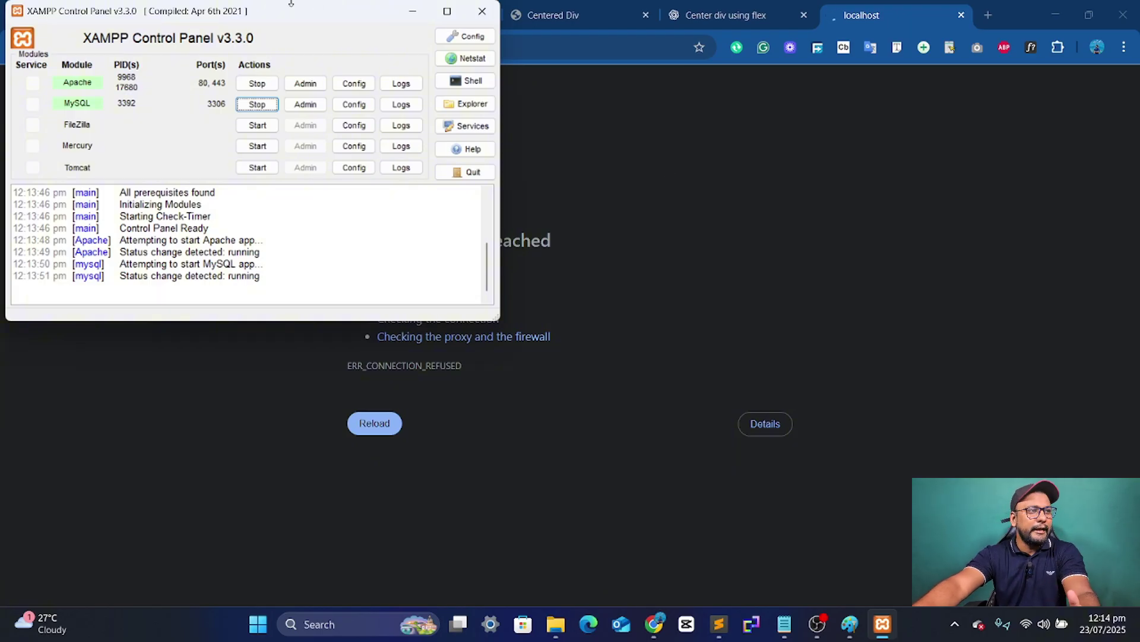
Step: Minimize the XAMPP Control Panel and load localhost/newsite again in Chrome
{"action": "left_click", "coordinate": [413, 10]}
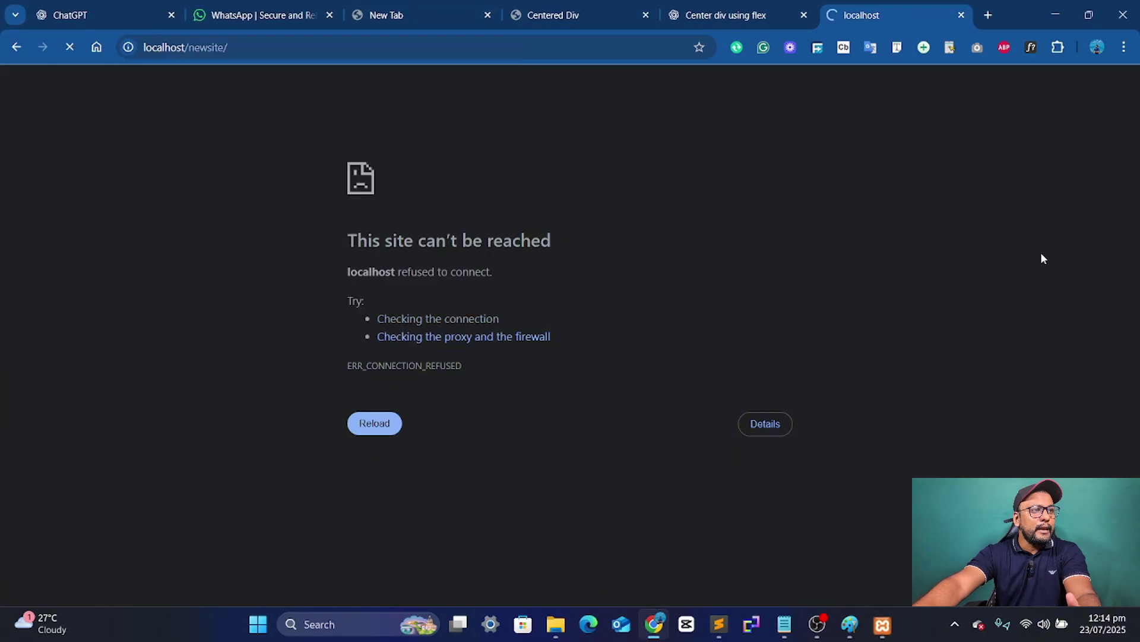
{"action": "left_click", "coordinate": [282, 47]}
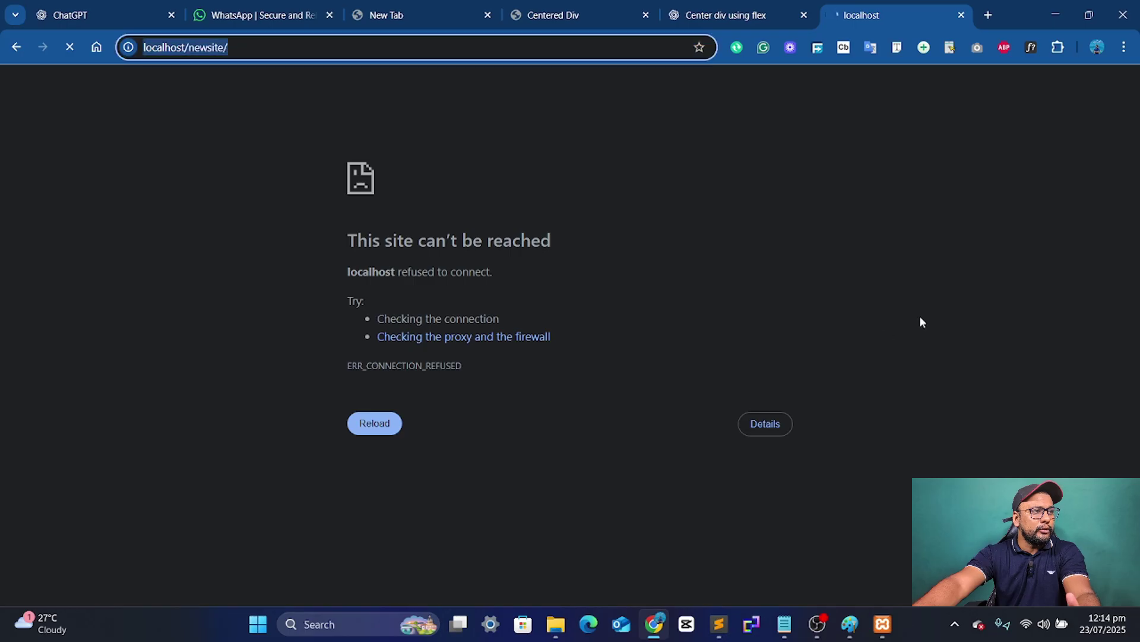
{"action": "key", "text": "Return"}
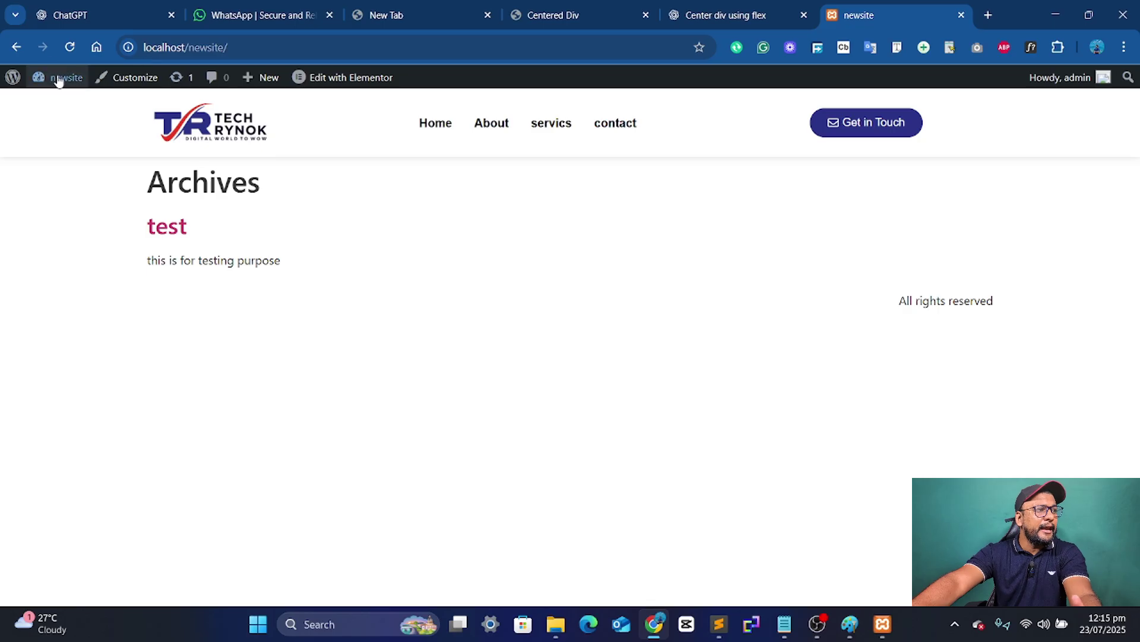
Step: Open the site's WordPress dashboard and display its list of all pages
{"action": "left_click", "coordinate": [66, 111]}
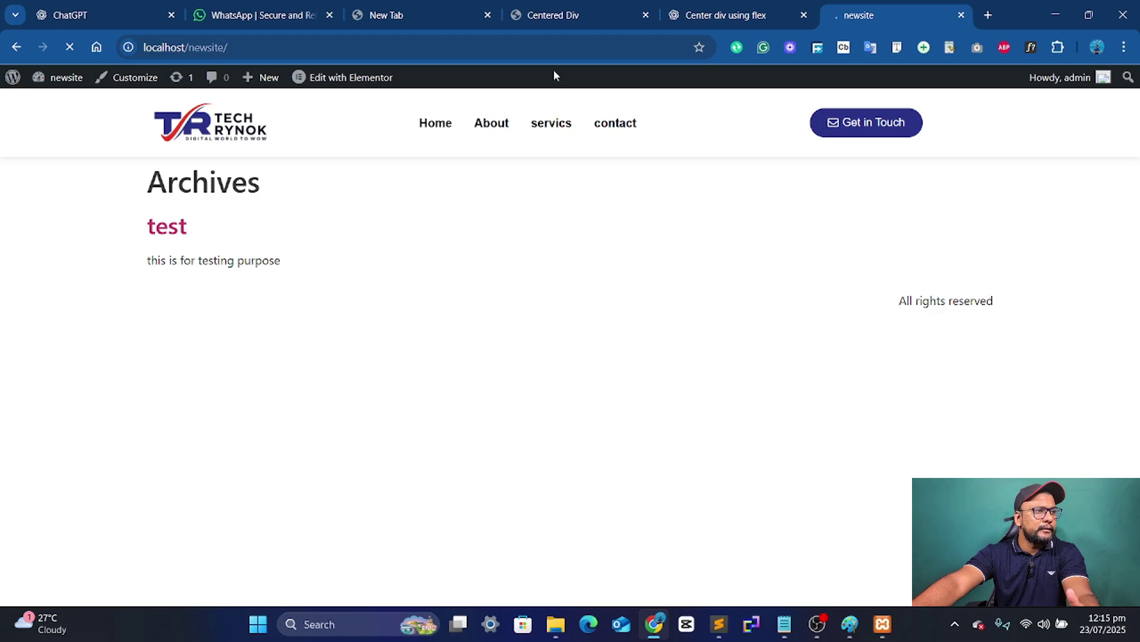
{"action": "mouse_move", "coordinate": [75, 78]}
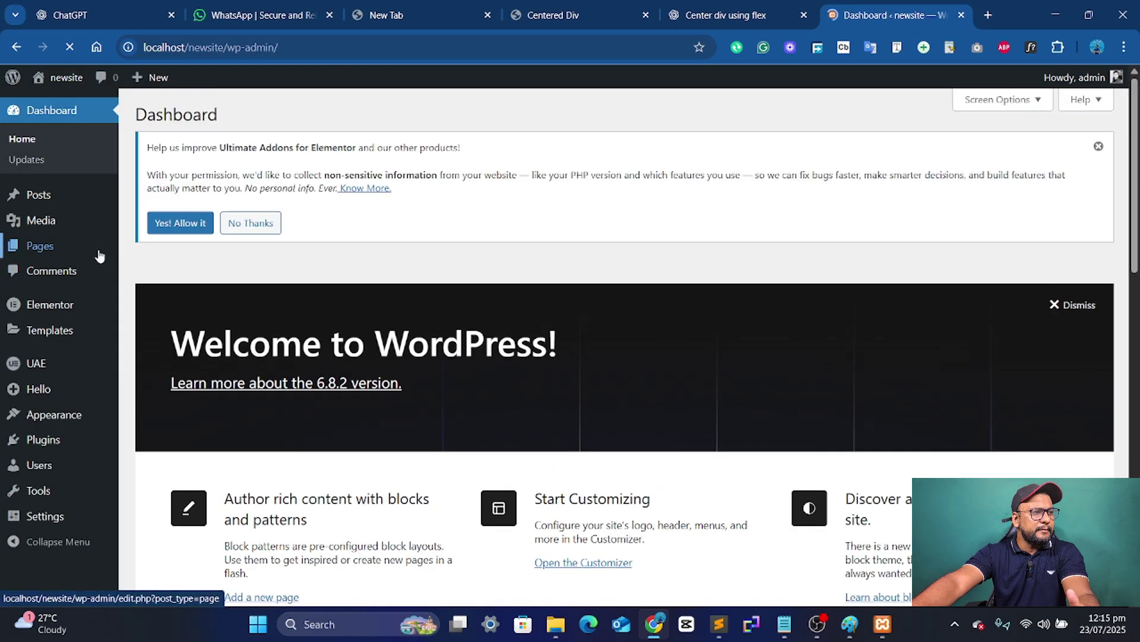
{"action": "mouse_move", "coordinate": [97, 247]}
{"action": "left_click", "coordinate": [151, 250]}
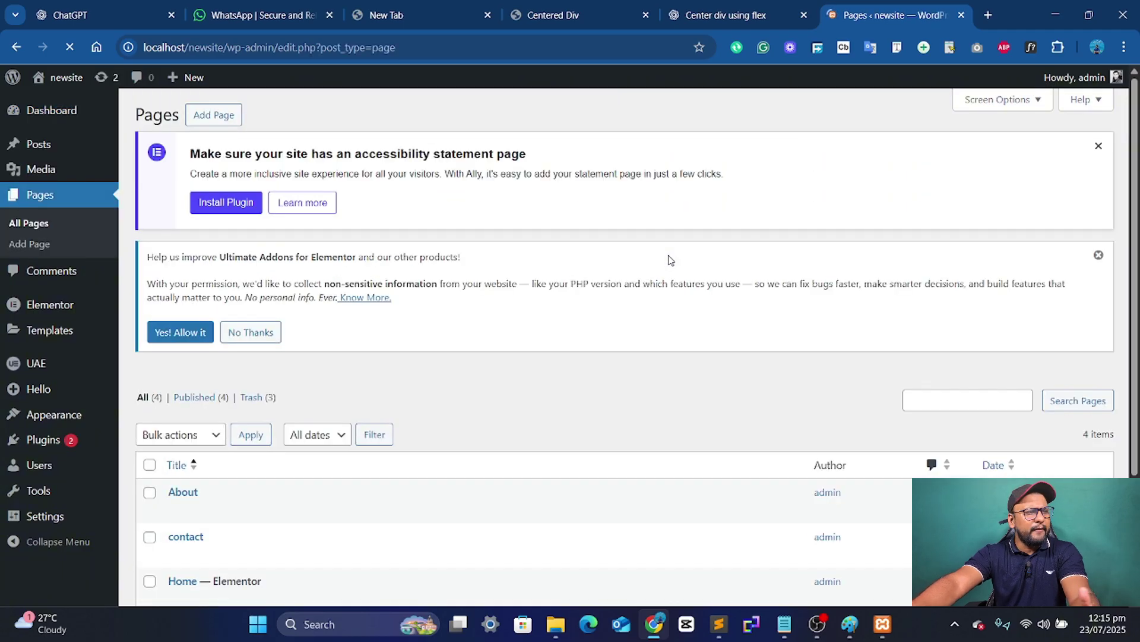
Step: Add a new page titled "test" and open it for editing with Elementor
{"action": "scroll", "coordinate": [671, 260], "scroll_direction": "down", "scroll_amount": 3}
{"action": "scroll", "coordinate": [220, 514], "scroll_direction": "down", "scroll_amount": 2}
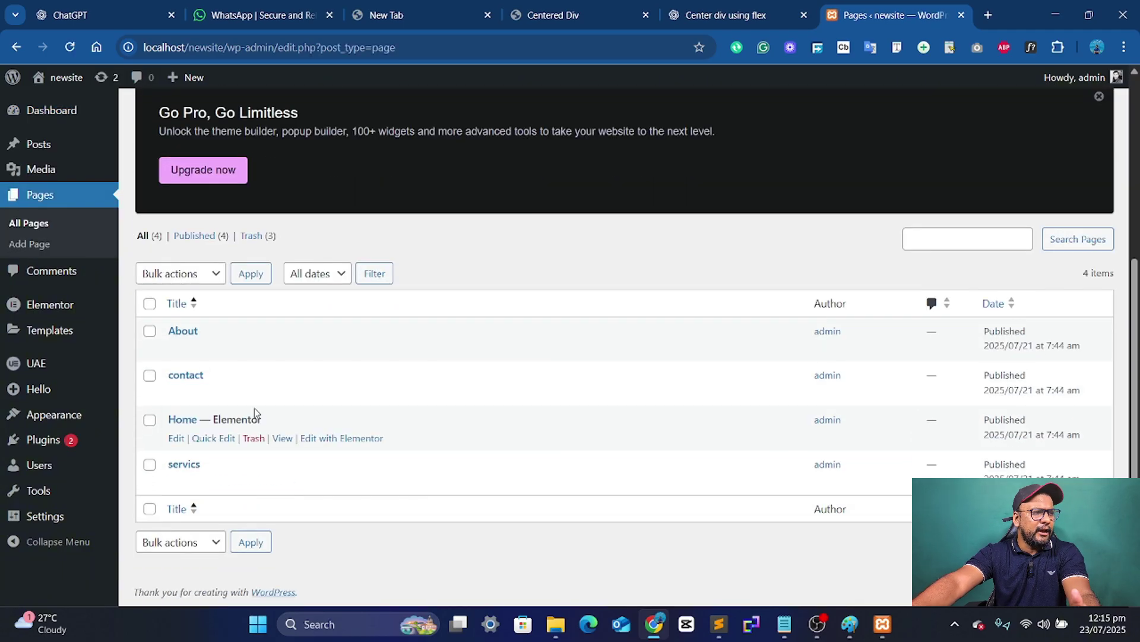
{"action": "scroll", "coordinate": [326, 438], "scroll_direction": "up", "scroll_amount": 5}
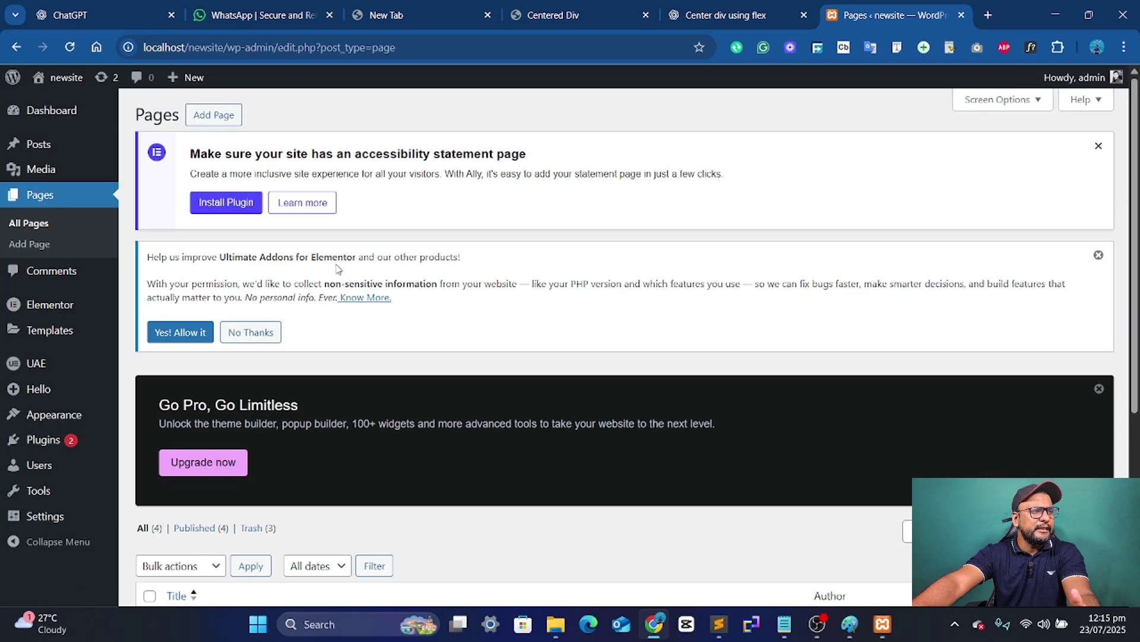
{"action": "left_click", "coordinate": [222, 107]}
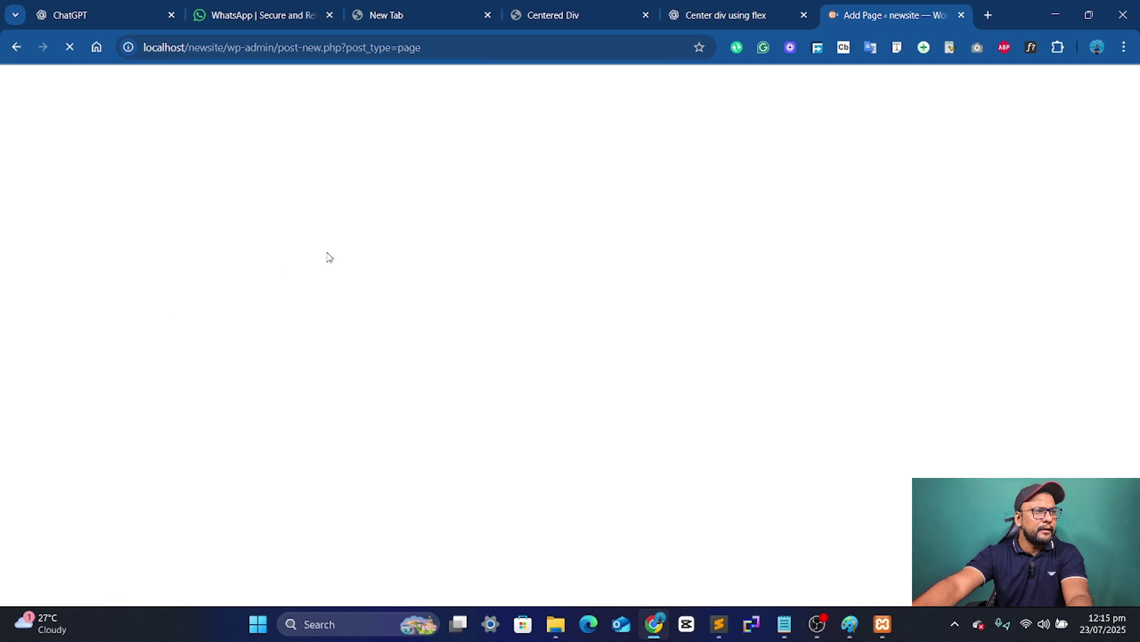
{"action": "type", "text": "test"}
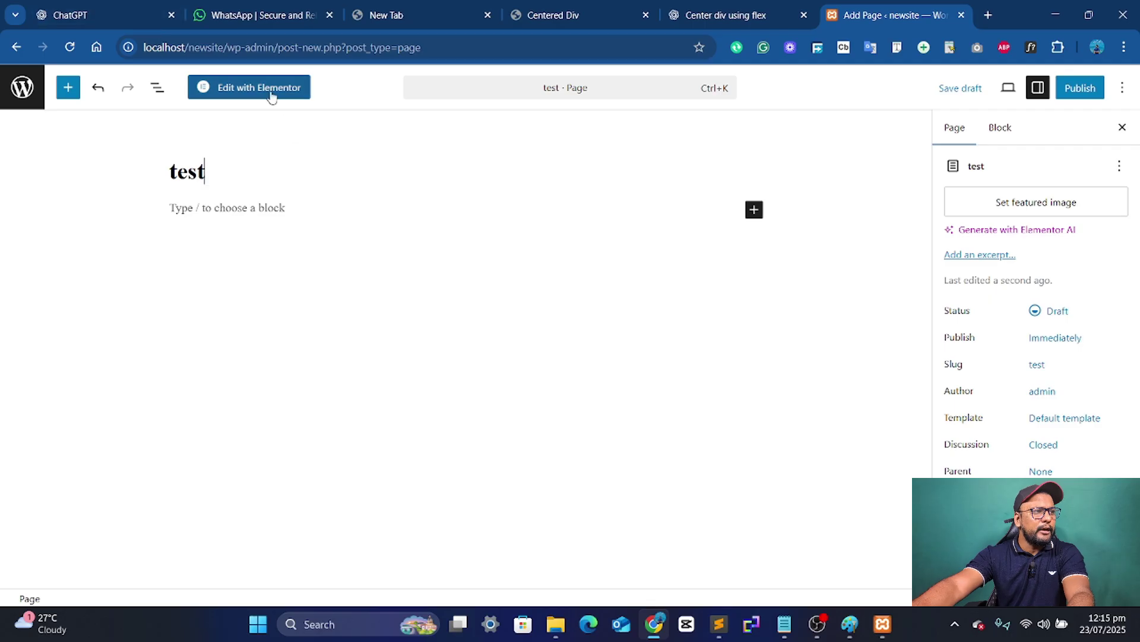
{"action": "left_click", "coordinate": [249, 88]}
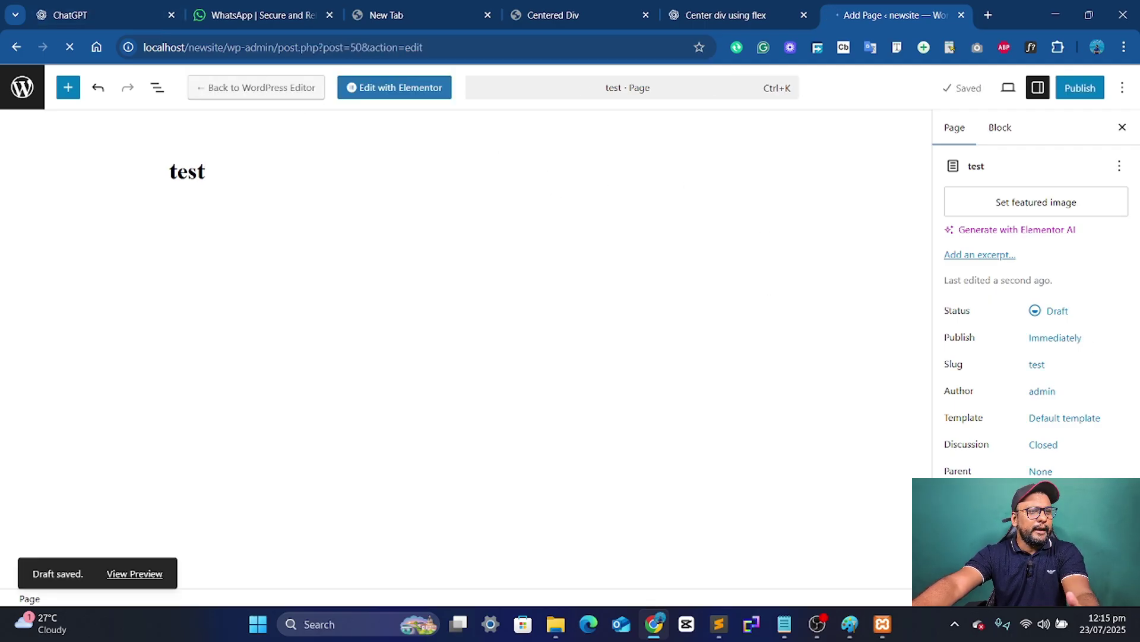
Step: Turn off the computer's Wi-Fi connection while the Elementor editor loads
{"action": "left_click", "coordinate": [1026, 624]}
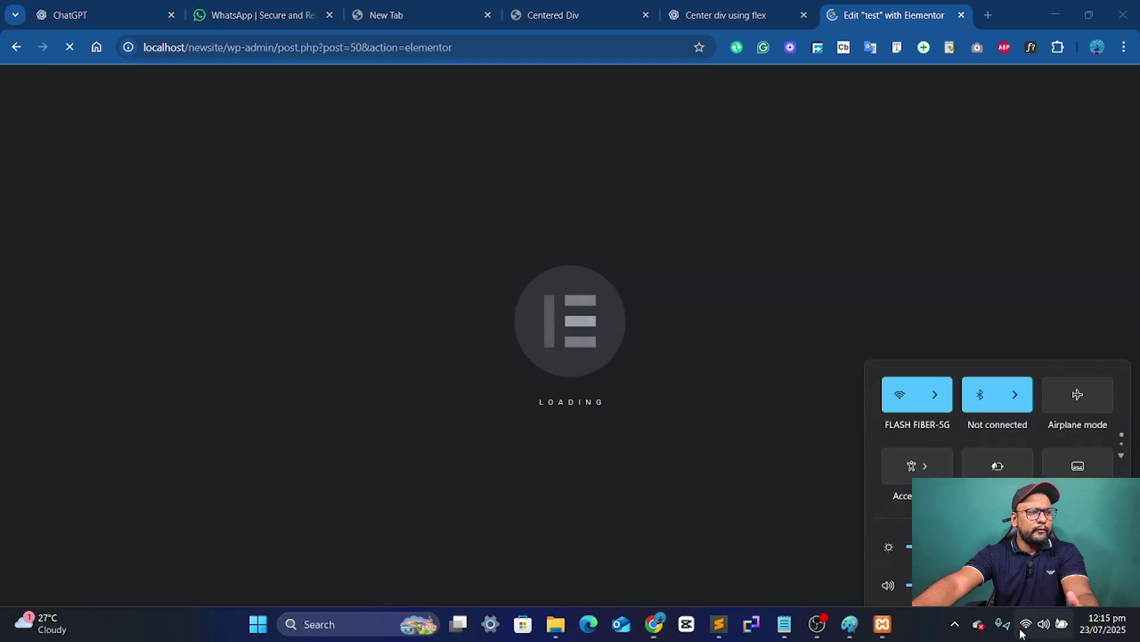
{"action": "left_click", "coordinate": [900, 346]}
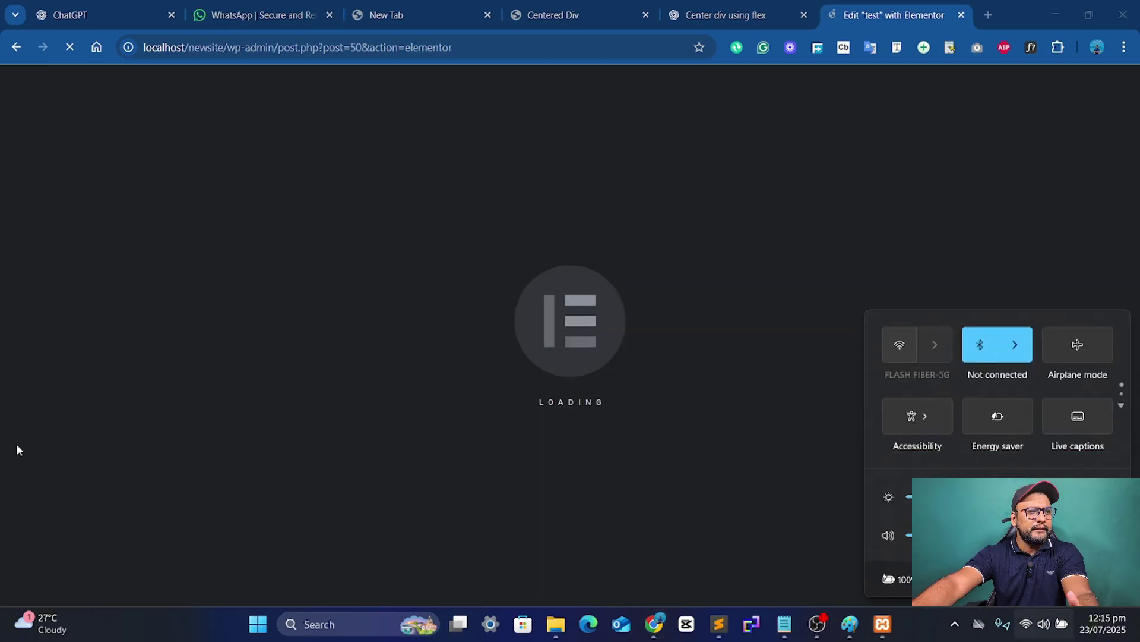
{"action": "left_click", "coordinate": [250, 411]}
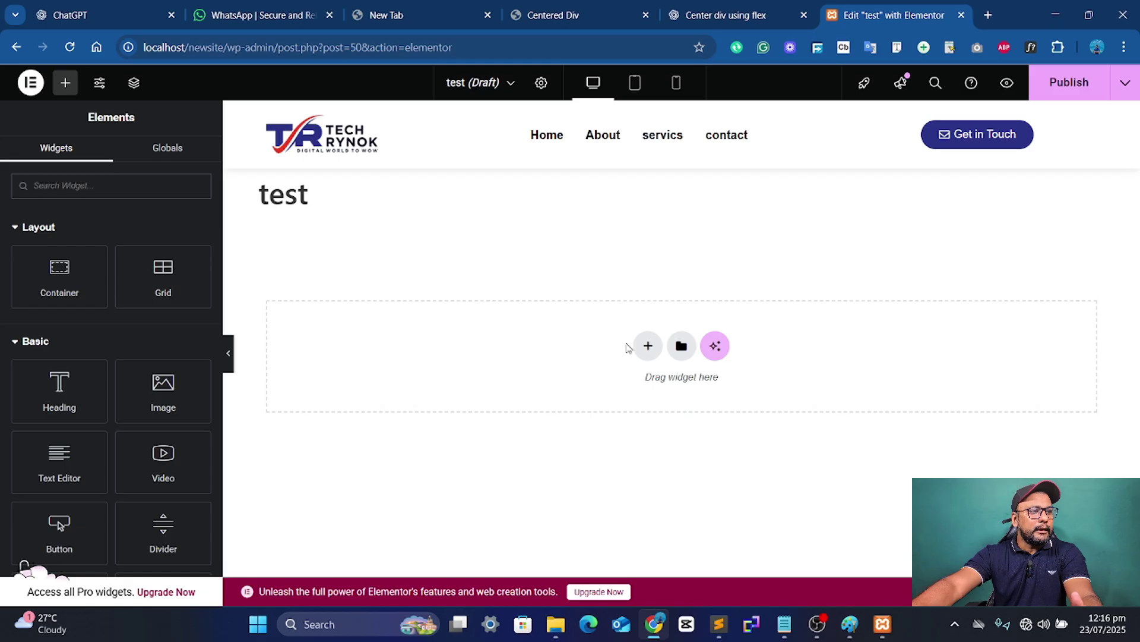
Step: Add a two-column flexbox container to the page and give its left column a solid red background
{"action": "left_click", "coordinate": [648, 345]}
{"action": "left_click", "coordinate": [644, 406]}
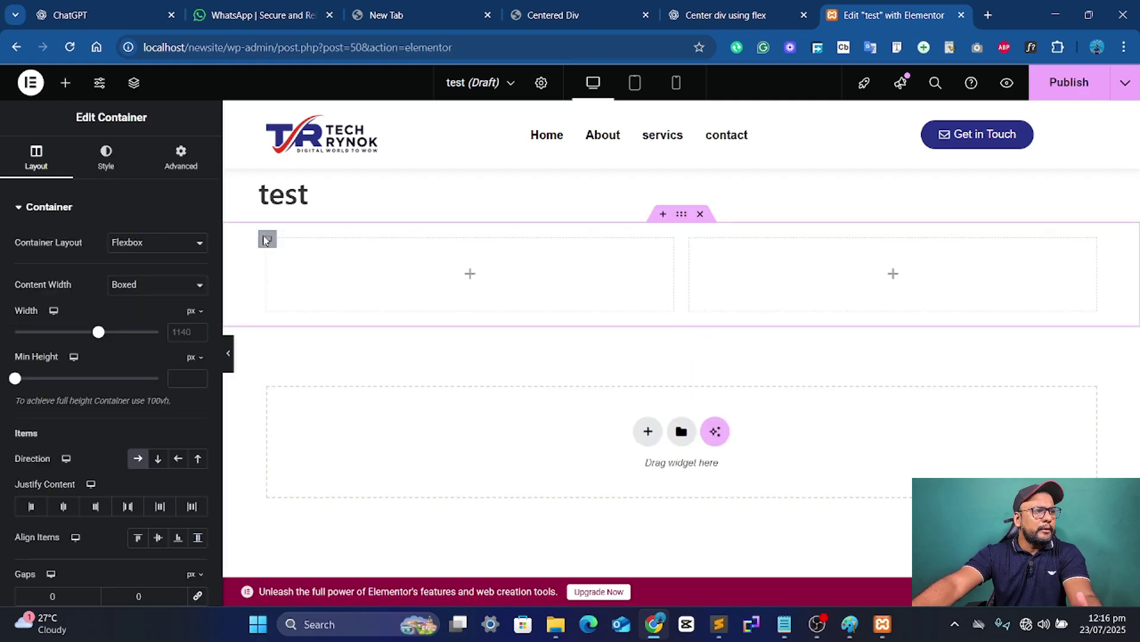
{"action": "left_click", "coordinate": [267, 238]}
{"action": "left_click", "coordinate": [105, 159]}
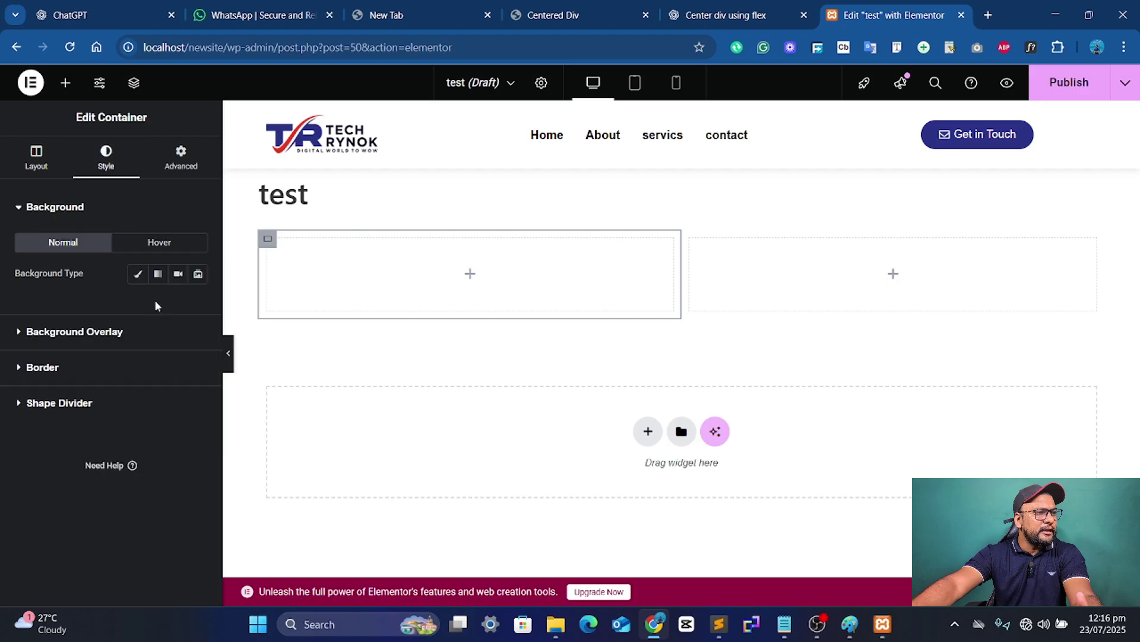
{"action": "left_click", "coordinate": [138, 273]}
{"action": "left_click", "coordinate": [198, 305]}
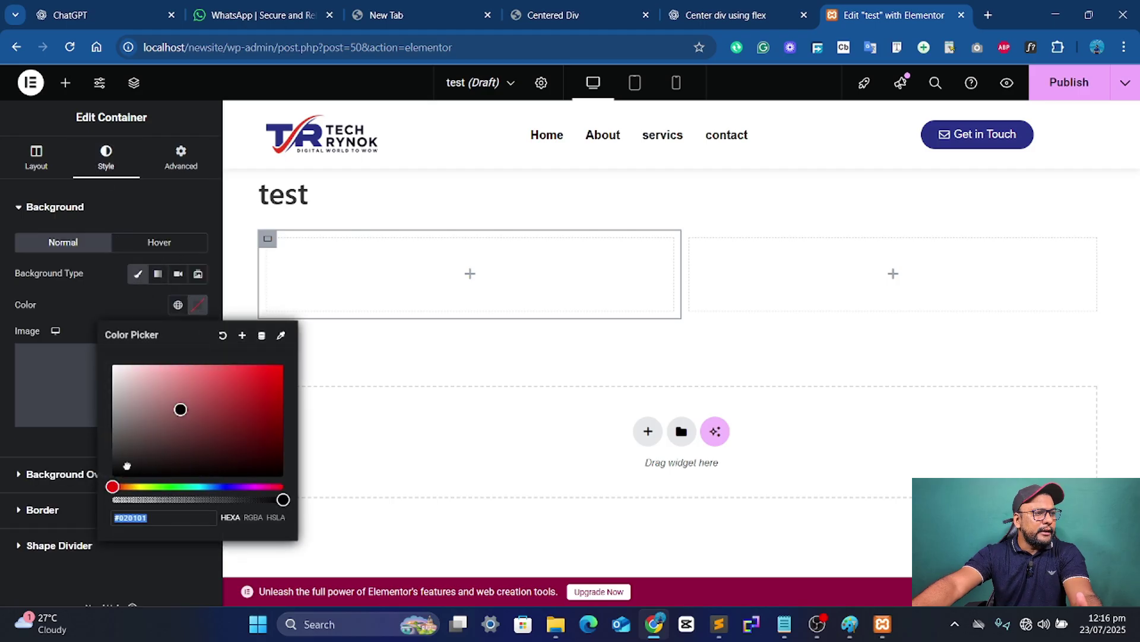
{"action": "left_click_drag", "start_coordinate": [126, 465], "coordinate": [270, 369]}
{"action": "left_click", "coordinate": [104, 119]}
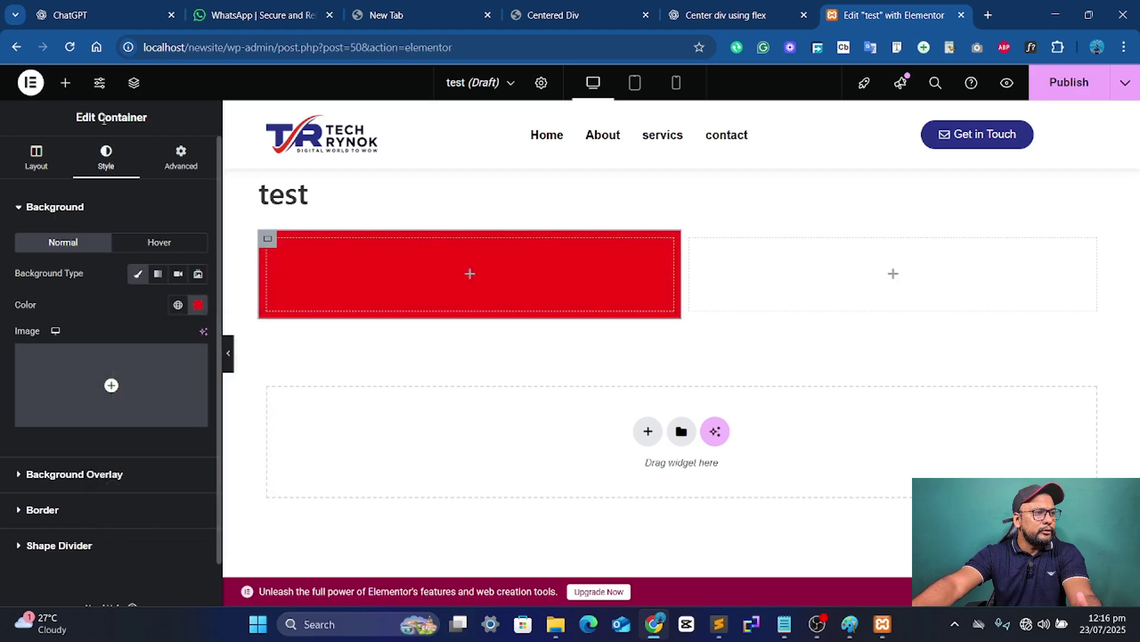
Step: Search the widgets for "image", place an Image Box in the red column and remove its placeholder image
{"action": "left_click", "coordinate": [65, 83]}
{"action": "scroll", "coordinate": [137, 440], "scroll_direction": "down", "scroll_amount": 1}
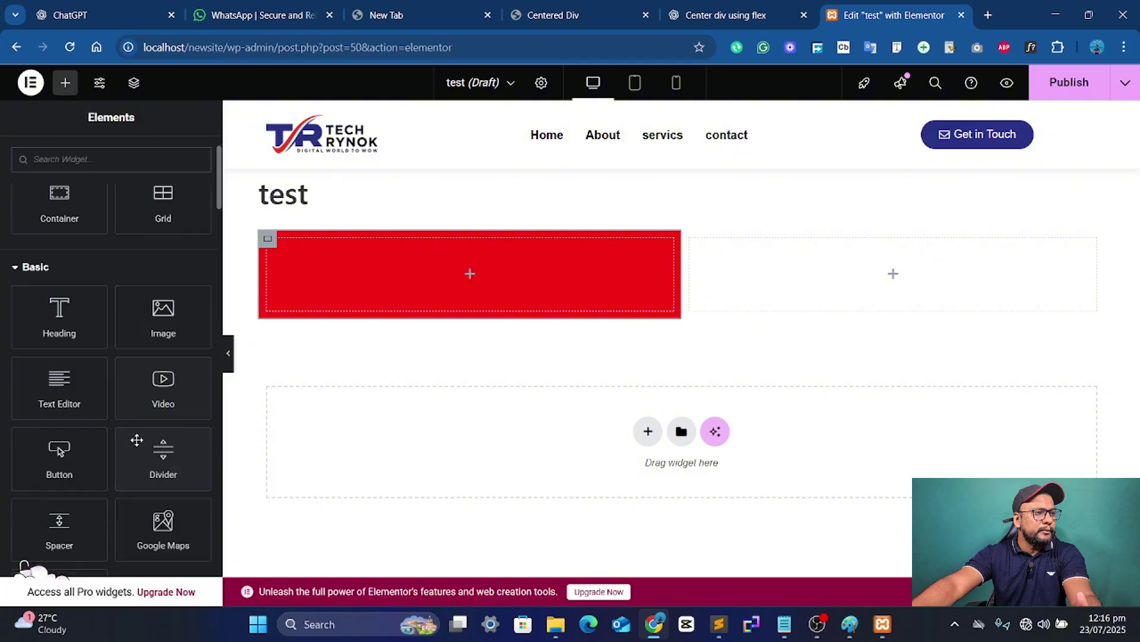
{"action": "scroll", "coordinate": [89, 470], "scroll_direction": "down", "scroll_amount": 1}
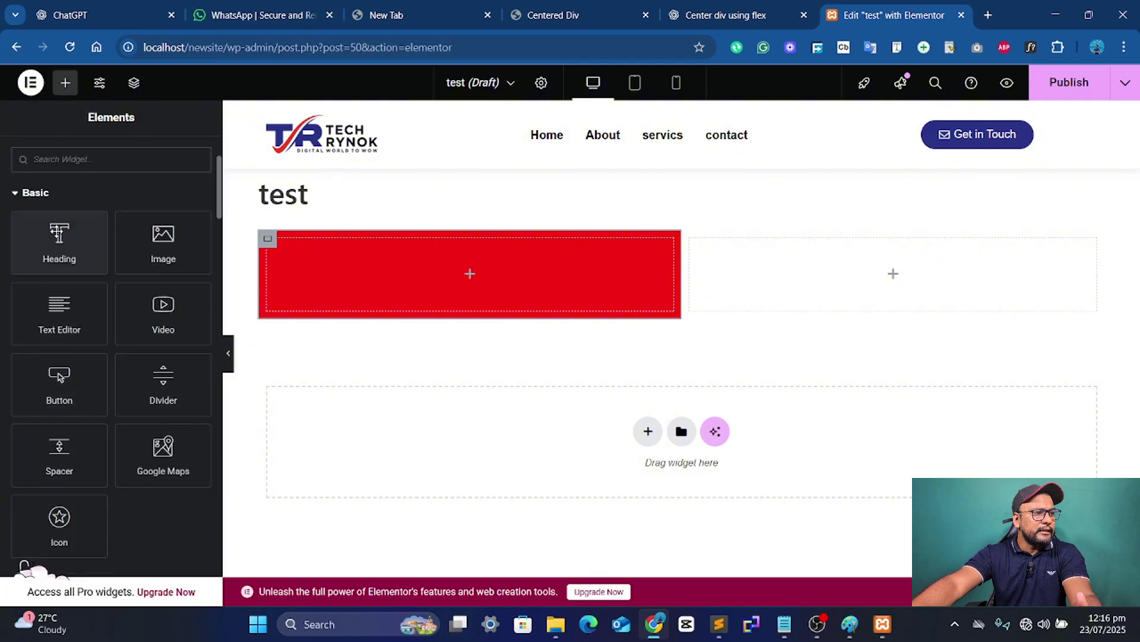
{"action": "scroll", "coordinate": [120, 297], "scroll_direction": "up", "scroll_amount": 2}
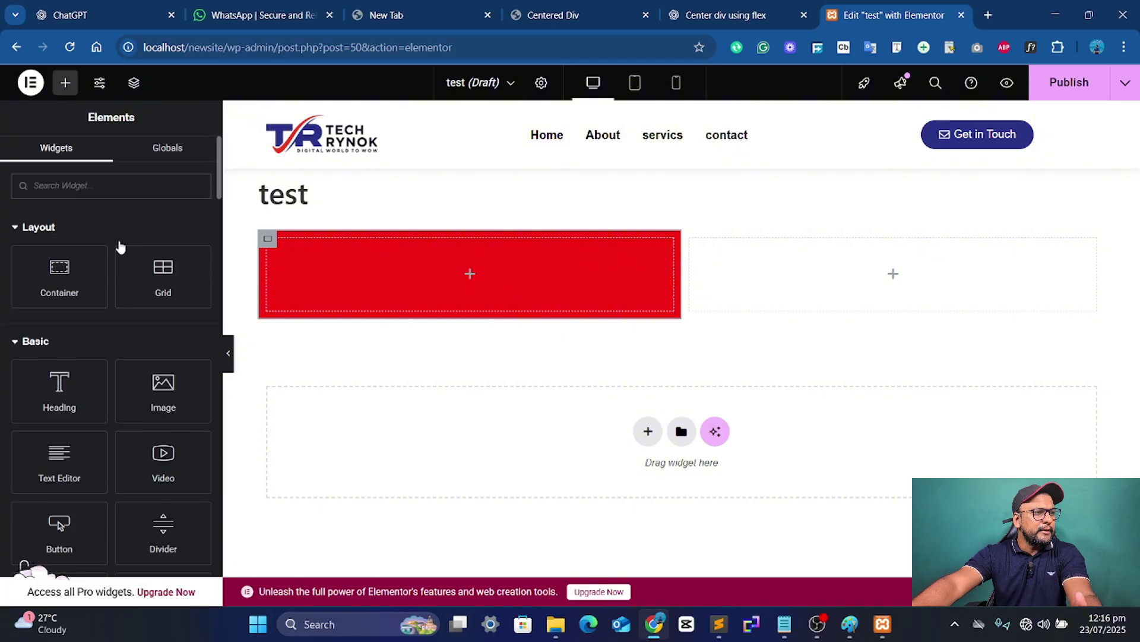
{"action": "left_click", "coordinate": [105, 194]}
{"action": "type", "text": "image"}
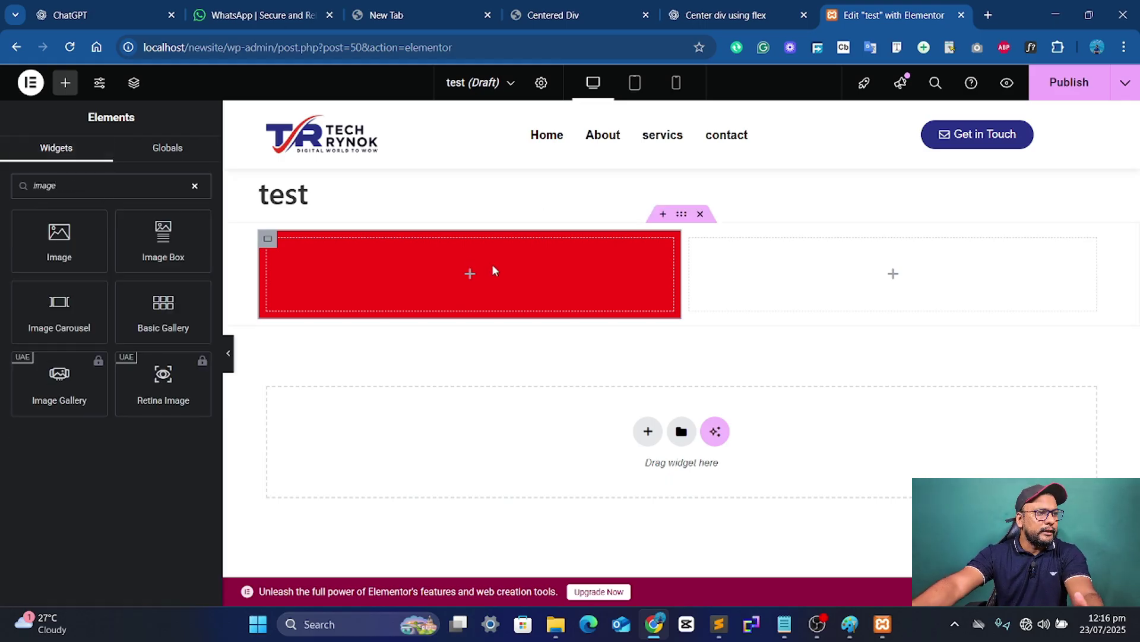
{"action": "left_click_drag", "start_coordinate": [191, 258], "coordinate": [351, 270]}
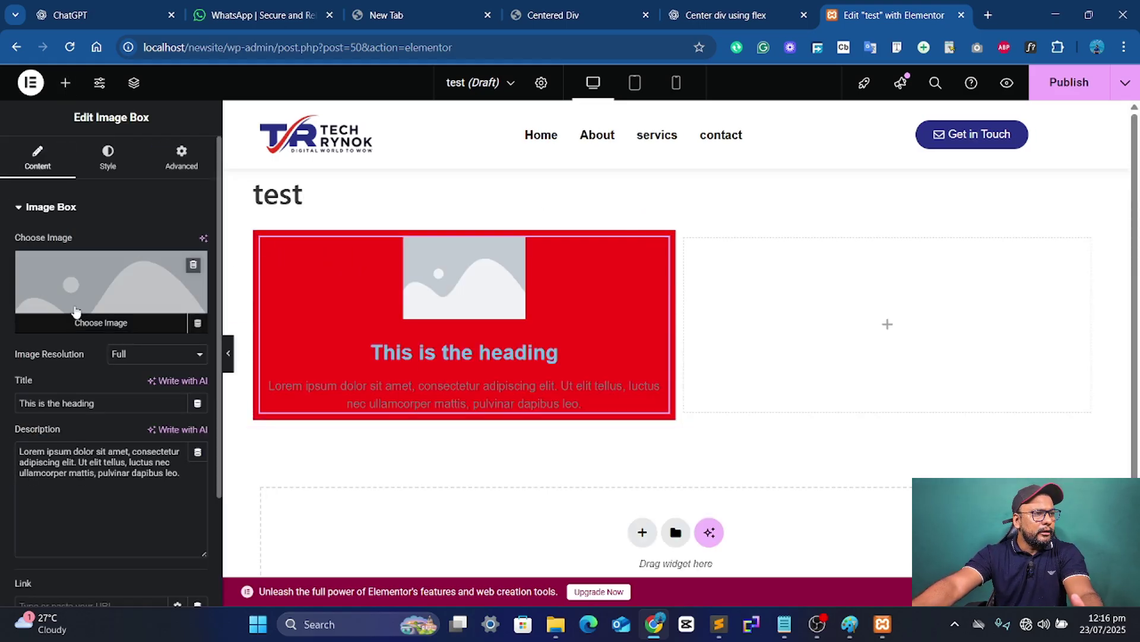
{"action": "left_click", "coordinate": [193, 264]}
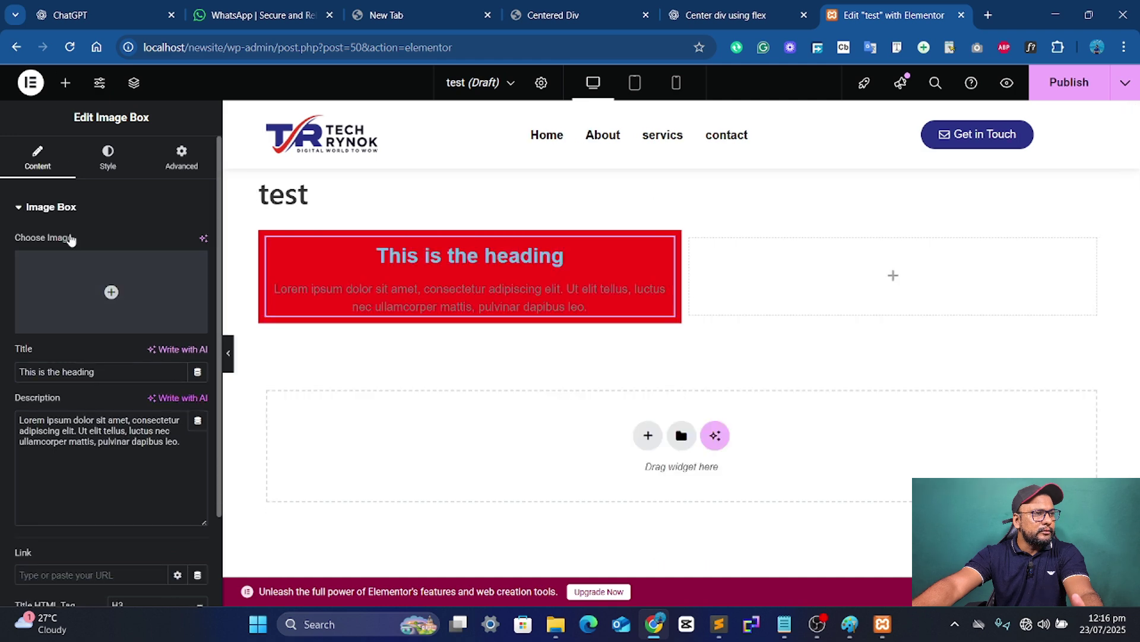
Step: Set both the title and description text colors of the Image Box to white
{"action": "left_click", "coordinate": [104, 153]}
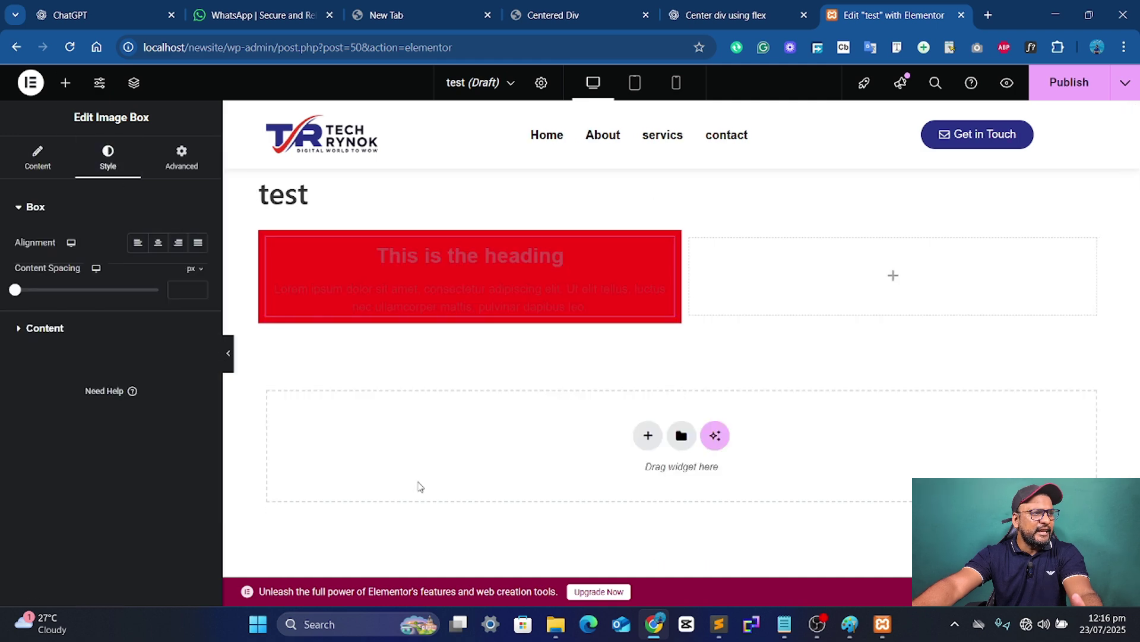
{"action": "left_click", "coordinate": [70, 333]}
{"action": "left_click", "coordinate": [197, 434]}
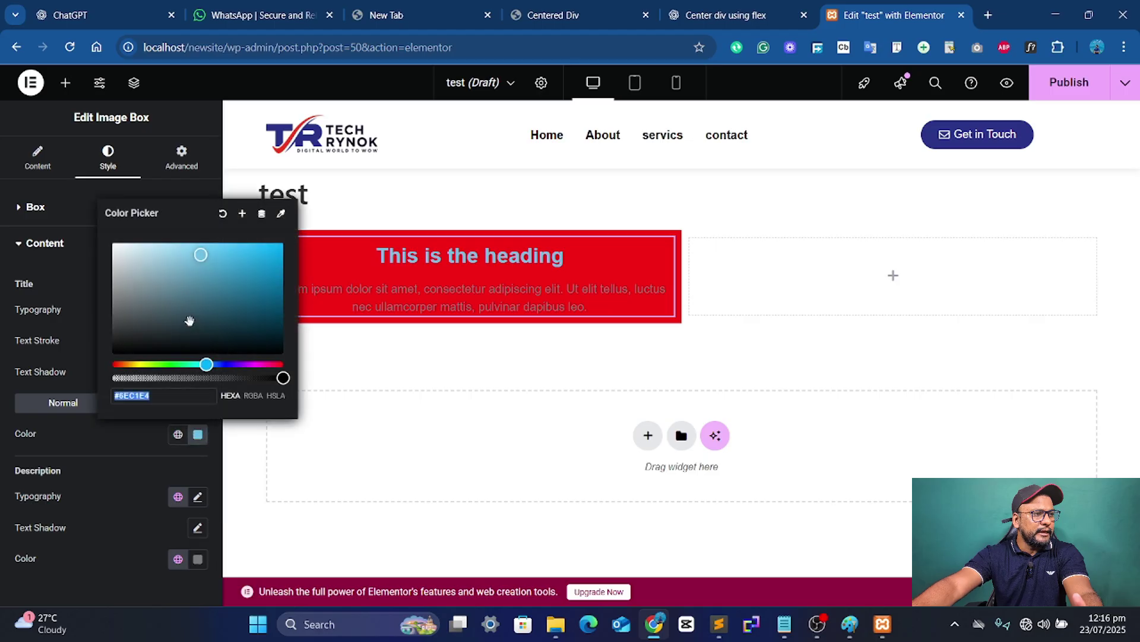
{"action": "left_click_drag", "start_coordinate": [190, 321], "coordinate": [113, 243]}
{"action": "left_click", "coordinate": [107, 500]}
{"action": "scroll", "coordinate": [107, 500], "scroll_direction": "down", "scroll_amount": 1}
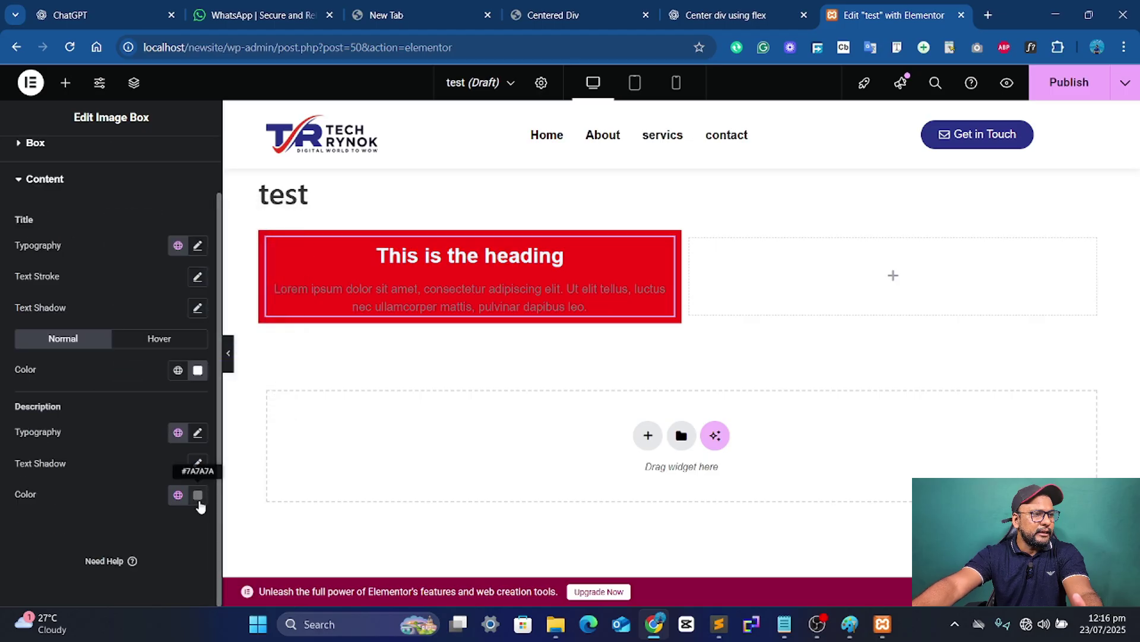
{"action": "left_click", "coordinate": [198, 495]}
{"action": "left_click_drag", "start_coordinate": [113, 360], "coordinate": [7, 250]}
{"action": "left_click", "coordinate": [91, 502]}
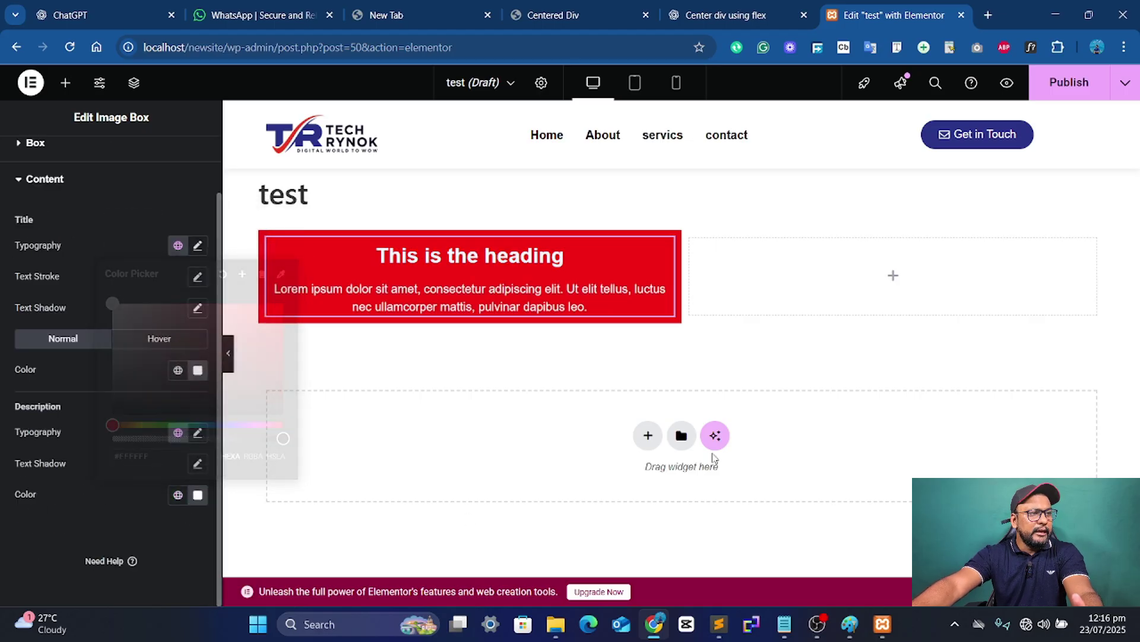
Step: Copy the Image Box from the red column and paste it into the empty right column
{"action": "right_click", "coordinate": [514, 262]}
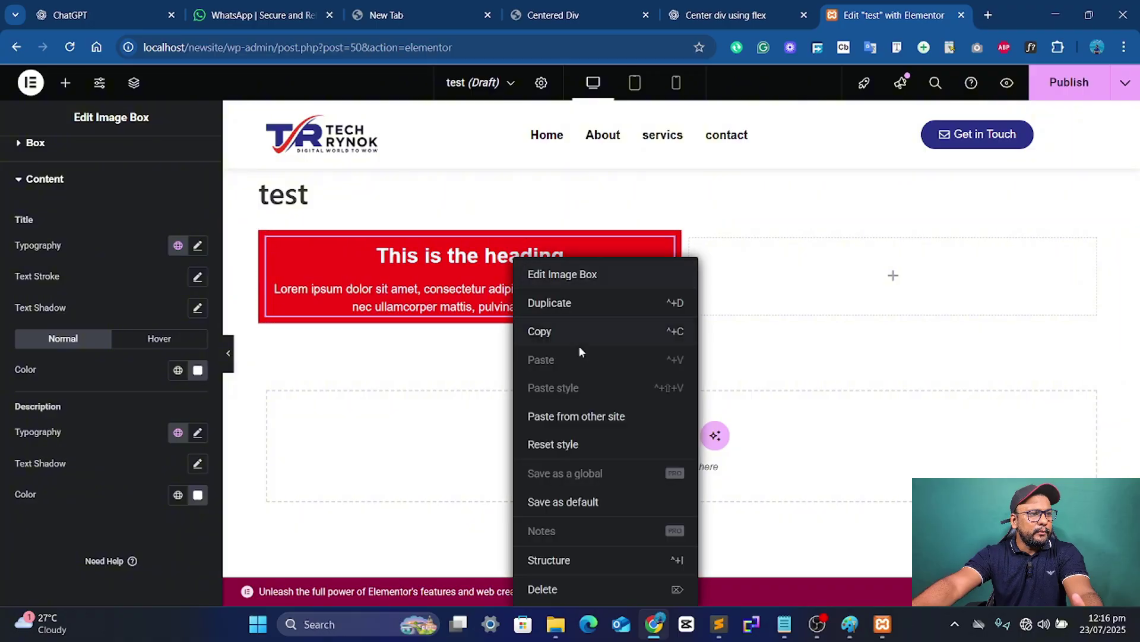
{"action": "left_click", "coordinate": [579, 343]}
{"action": "right_click", "coordinate": [847, 275]}
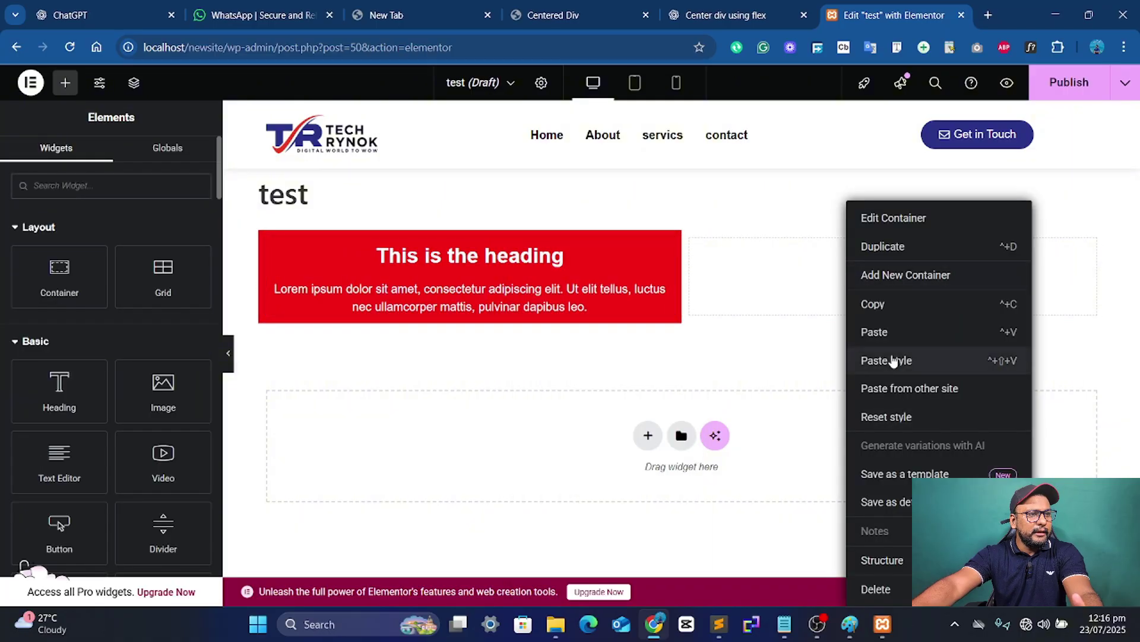
{"action": "left_click", "coordinate": [891, 334]}
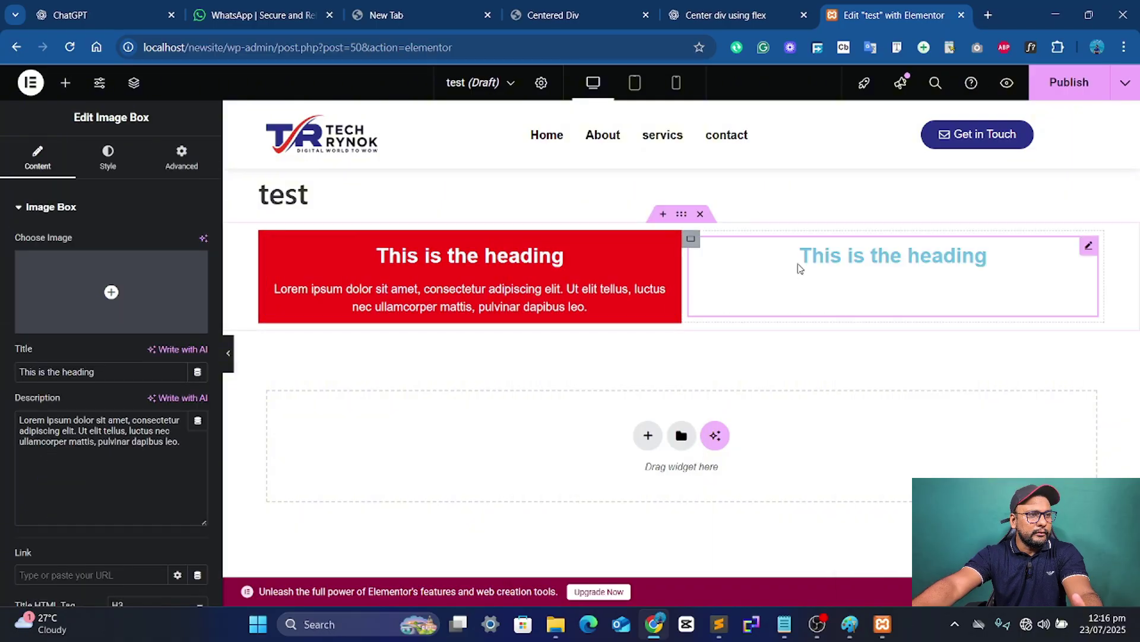
Step: Give the right column container a solid dark green background
{"action": "left_click", "coordinate": [691, 239]}
{"action": "left_click", "coordinate": [106, 157]}
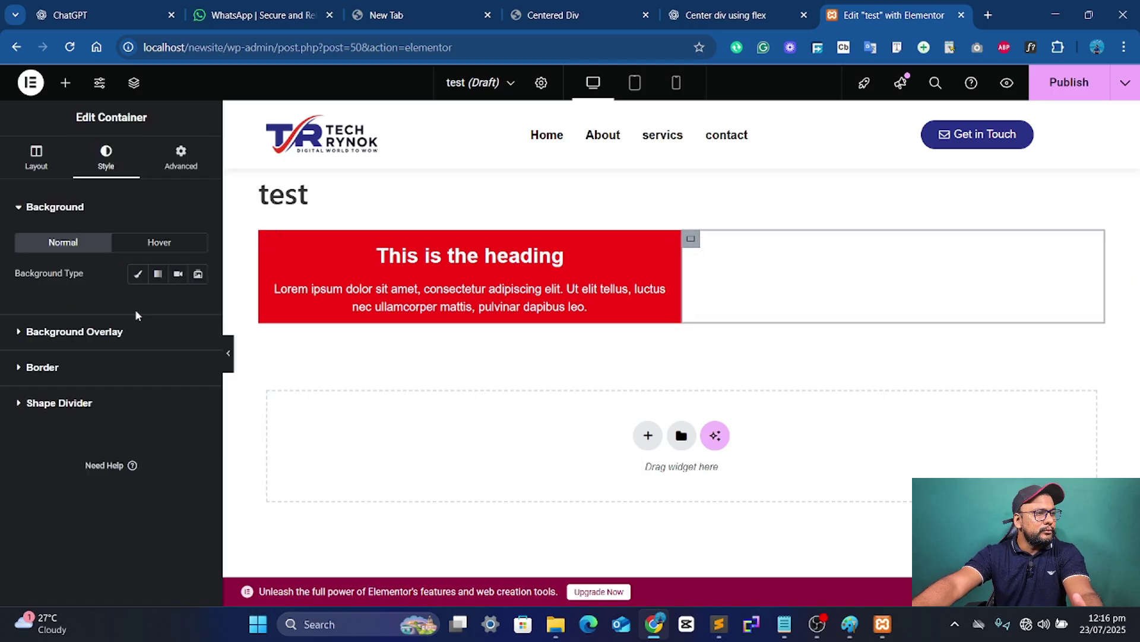
{"action": "left_click", "coordinate": [138, 273]}
{"action": "left_click", "coordinate": [197, 305]}
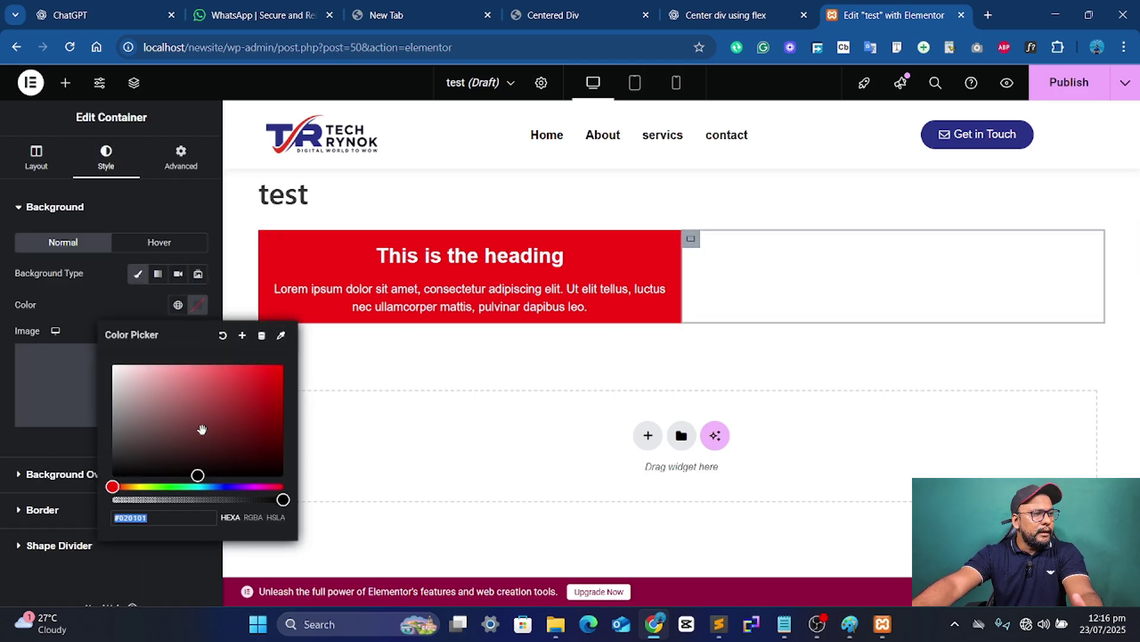
{"action": "left_click_drag", "start_coordinate": [159, 486], "coordinate": [172, 486]}
{"action": "left_click", "coordinate": [265, 364]}
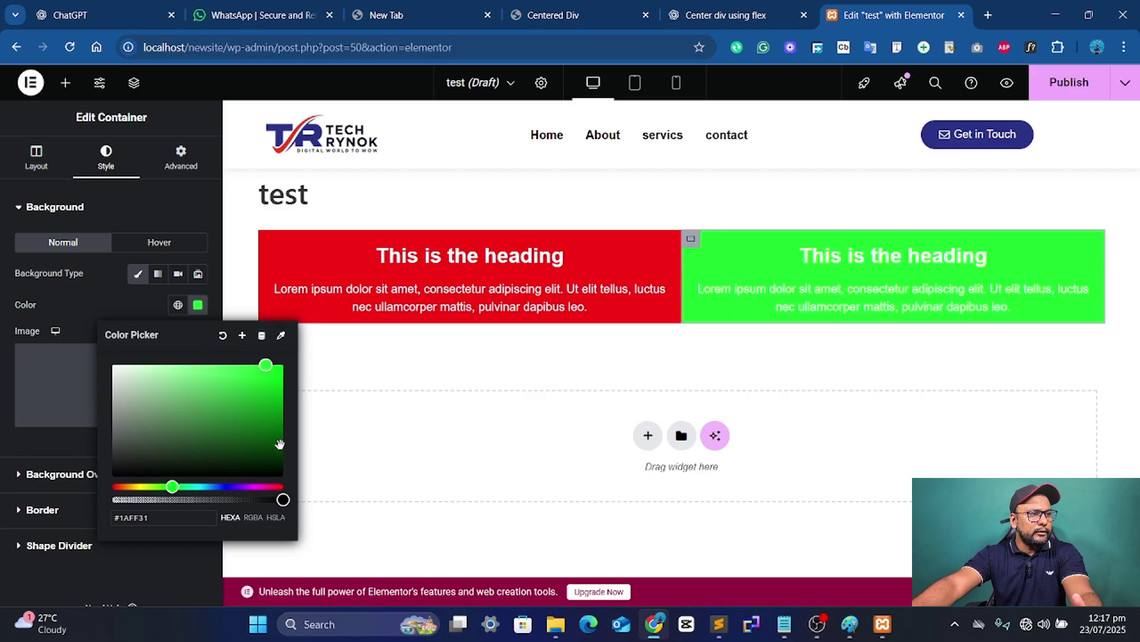
{"action": "left_click_drag", "start_coordinate": [280, 391], "coordinate": [270, 444]}
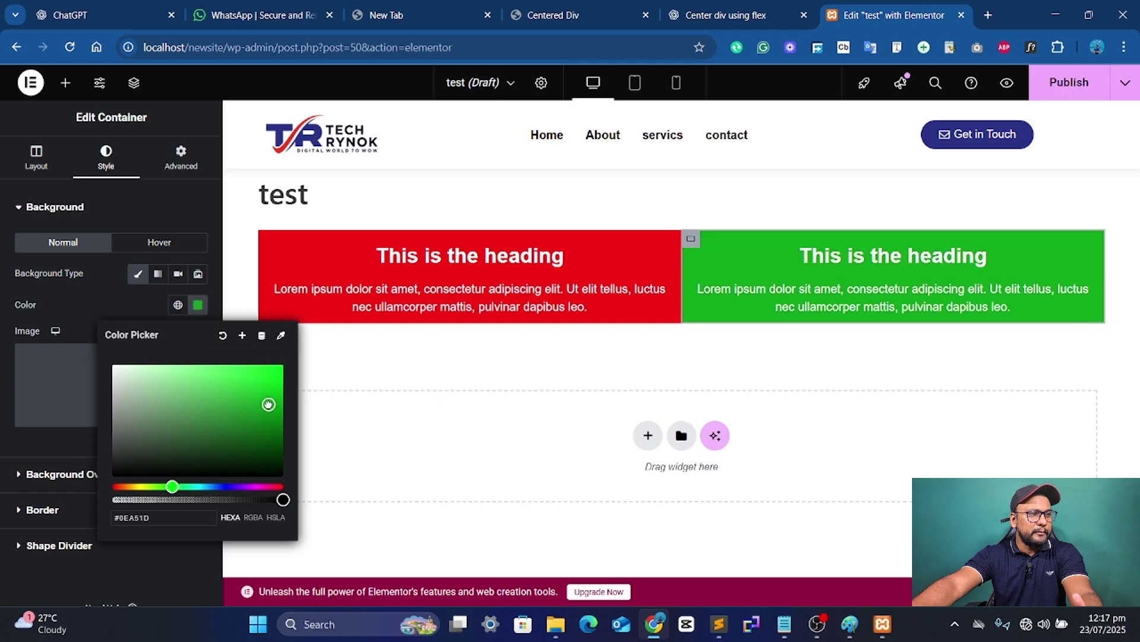
{"action": "left_click_drag", "start_coordinate": [269, 404], "coordinate": [237, 423]}
{"action": "left_click", "coordinate": [98, 303]}
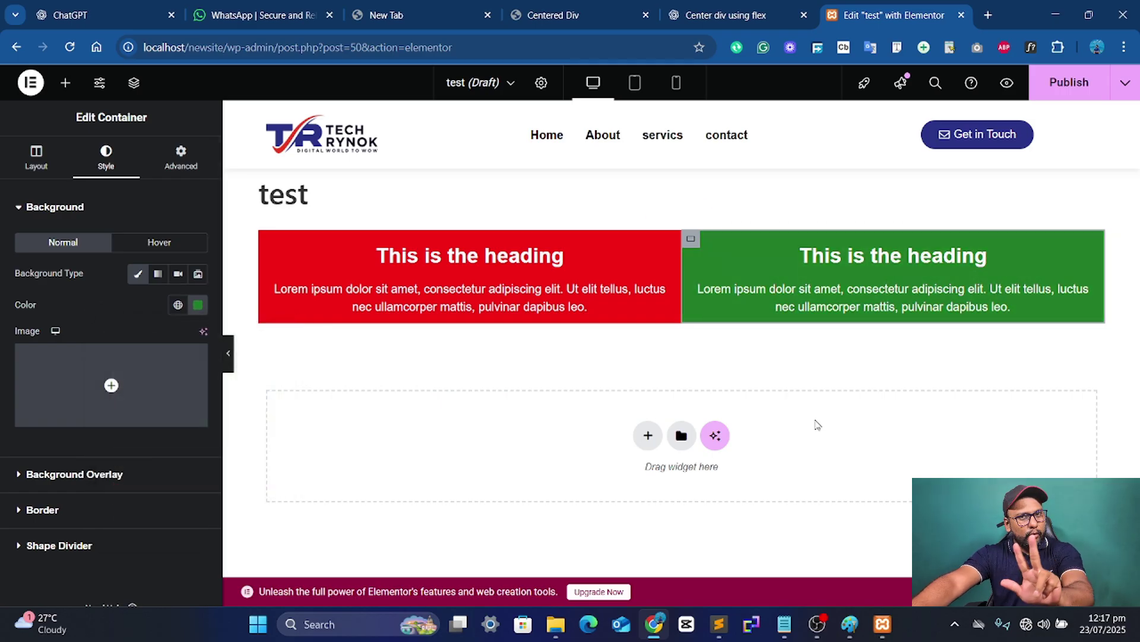
Step: Duplicate the parent container that holds the red and green columns
{"action": "mouse_move", "coordinate": [720, 318]}
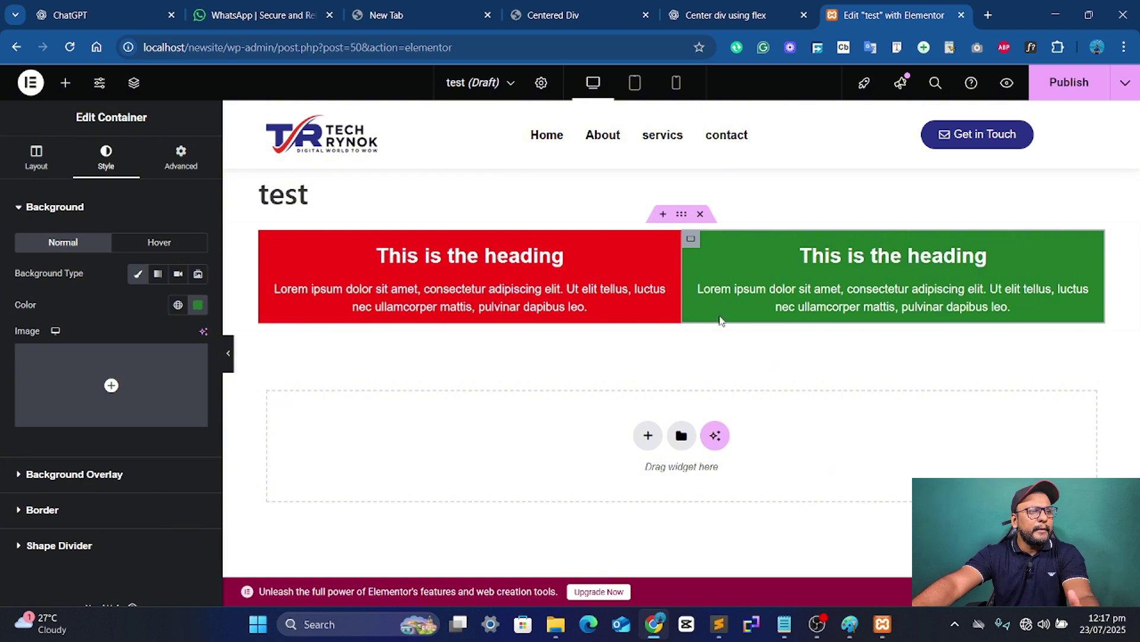
{"action": "right_click", "coordinate": [680, 217]}
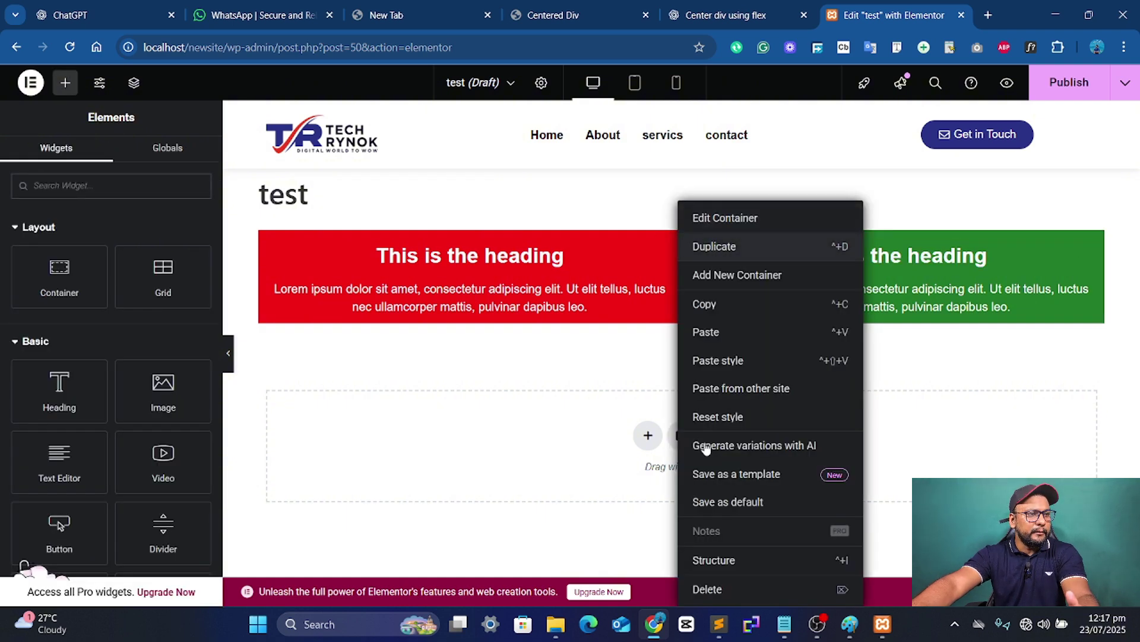
{"action": "left_click", "coordinate": [713, 247]}
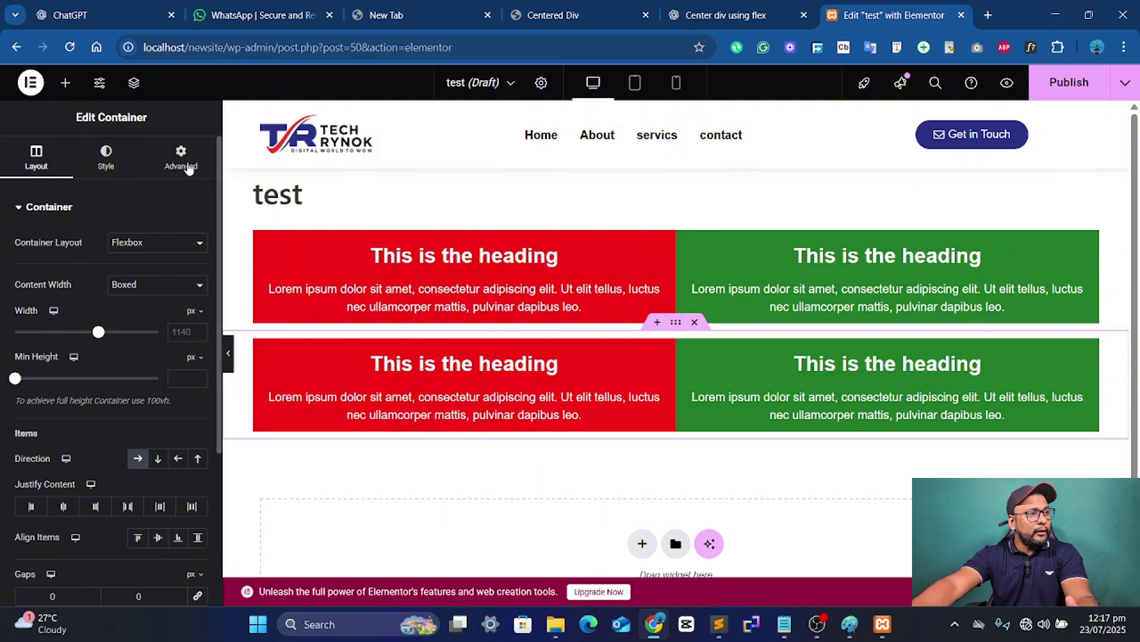
Step: Set the duplicated container's padding to 0 px on all four sides
{"action": "left_click", "coordinate": [181, 158]}
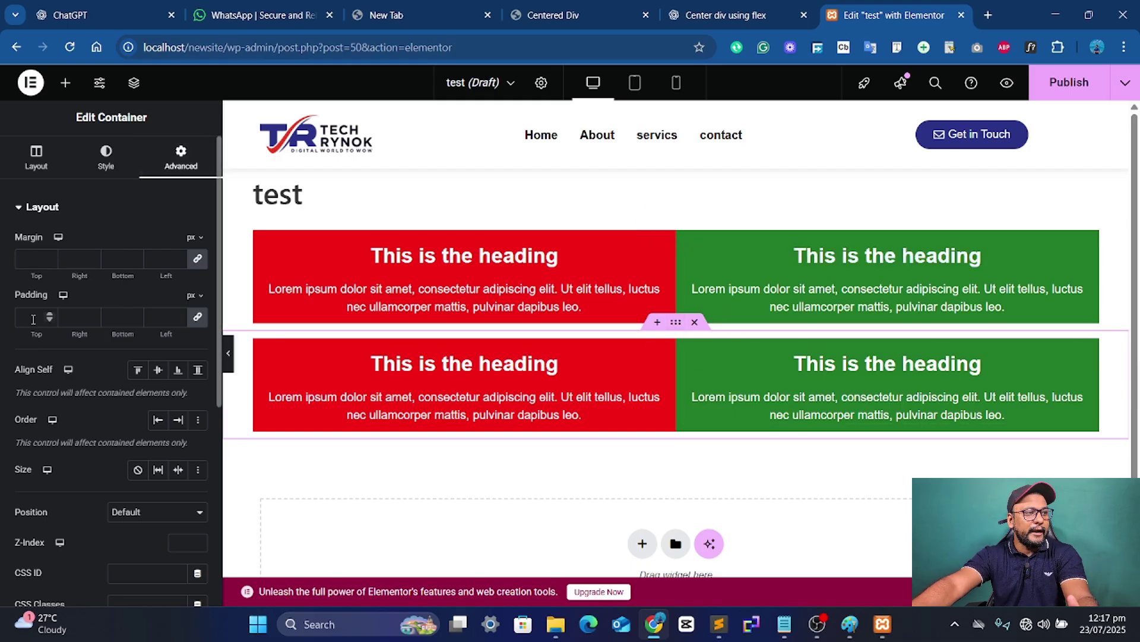
{"action": "left_click", "coordinate": [153, 315]}
{"action": "type", "text": "0"}
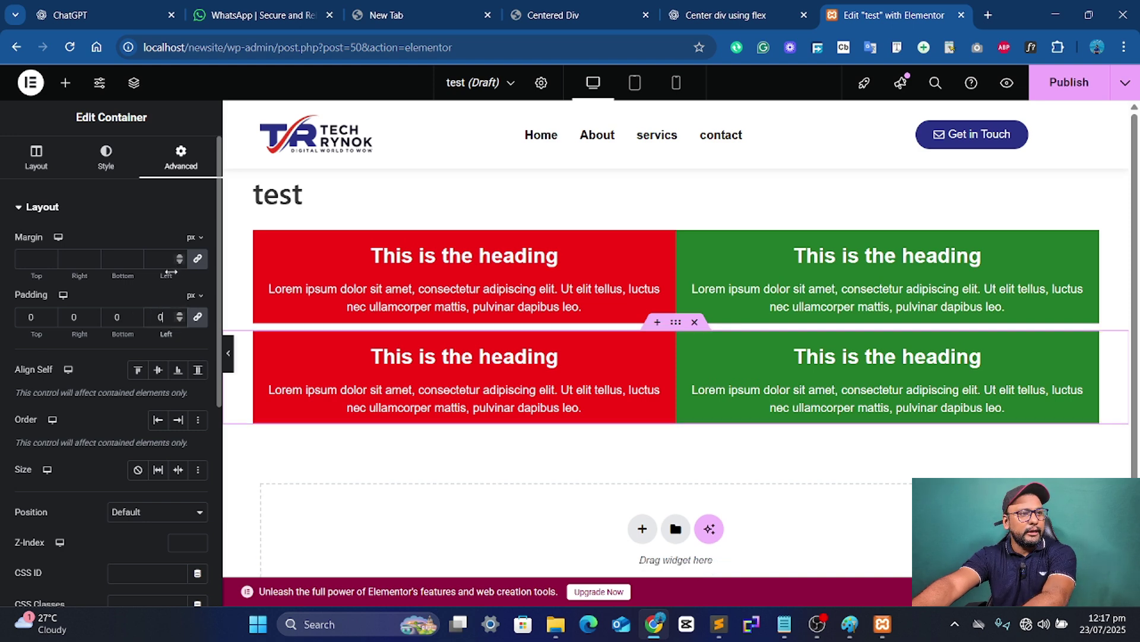
Step: Set the margin and padding of the first parent container to 0 px on all four sides
{"action": "left_click", "coordinate": [169, 246]}
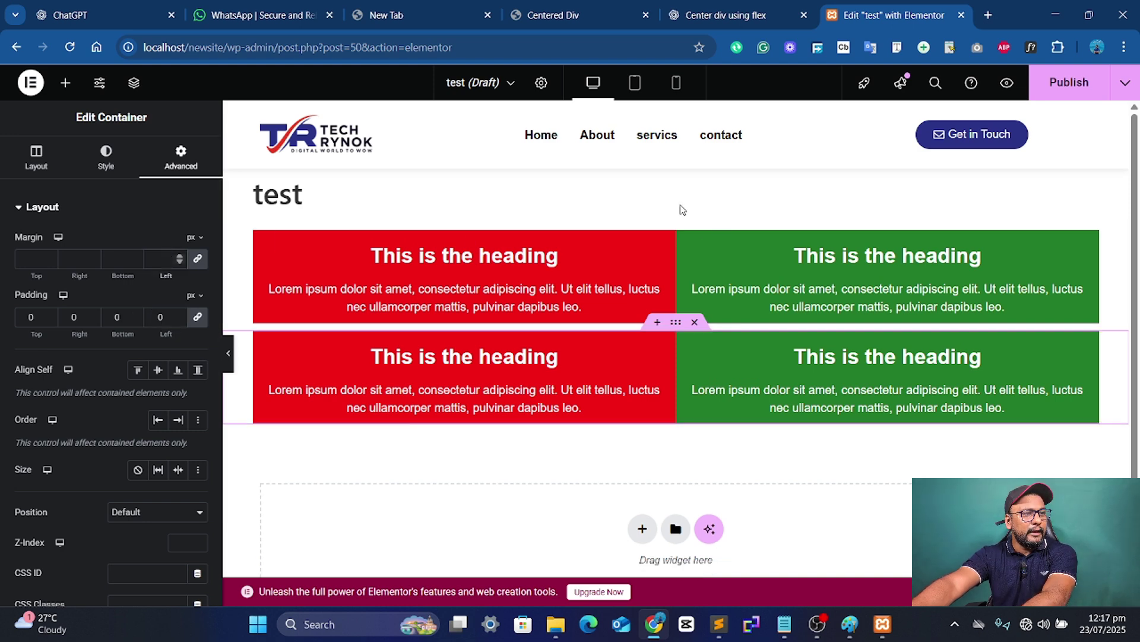
{"action": "left_click", "coordinate": [676, 215]}
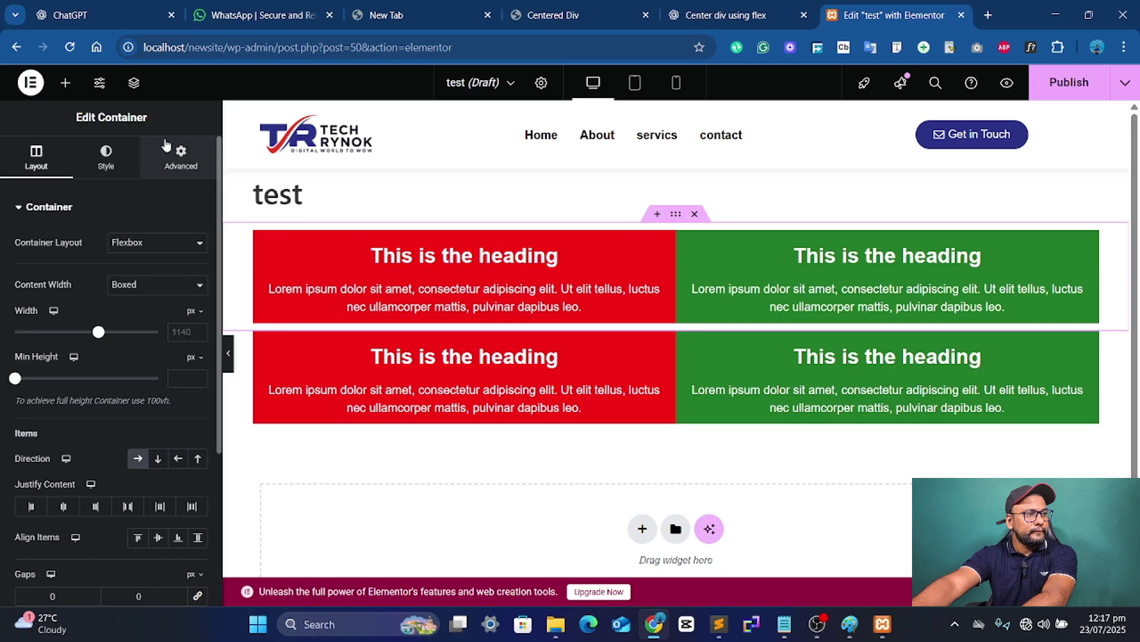
{"action": "left_click", "coordinate": [180, 156]}
{"action": "left_click", "coordinate": [160, 259]}
{"action": "type", "text": "0"}
{"action": "left_click", "coordinate": [160, 316]}
{"action": "type", "text": "0"}
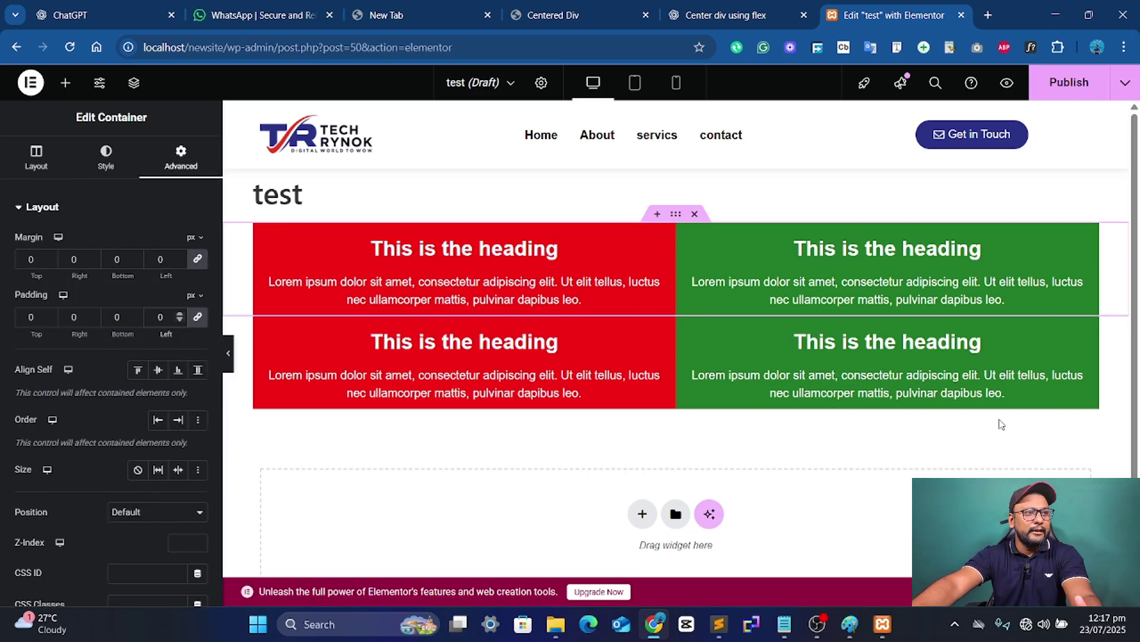
Step: Examine the touching rows with the editing panel hidden, and the first parent container's margin and padding fields enlarged
{"action": "left_click", "coordinate": [228, 353]}
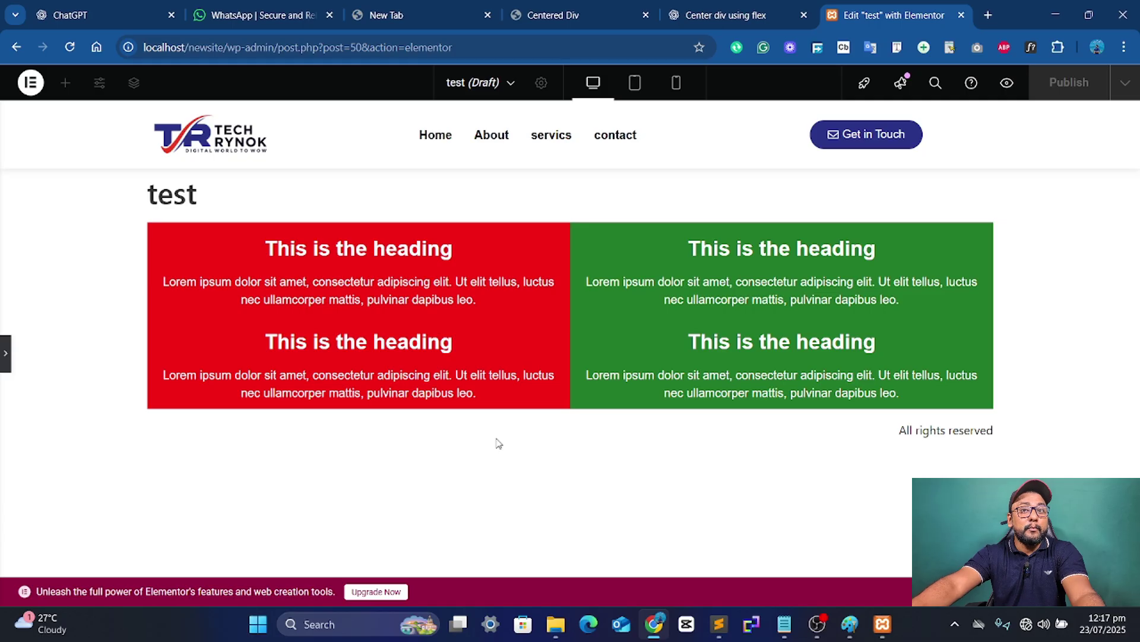
{"action": "left_click", "coordinate": [6, 354]}
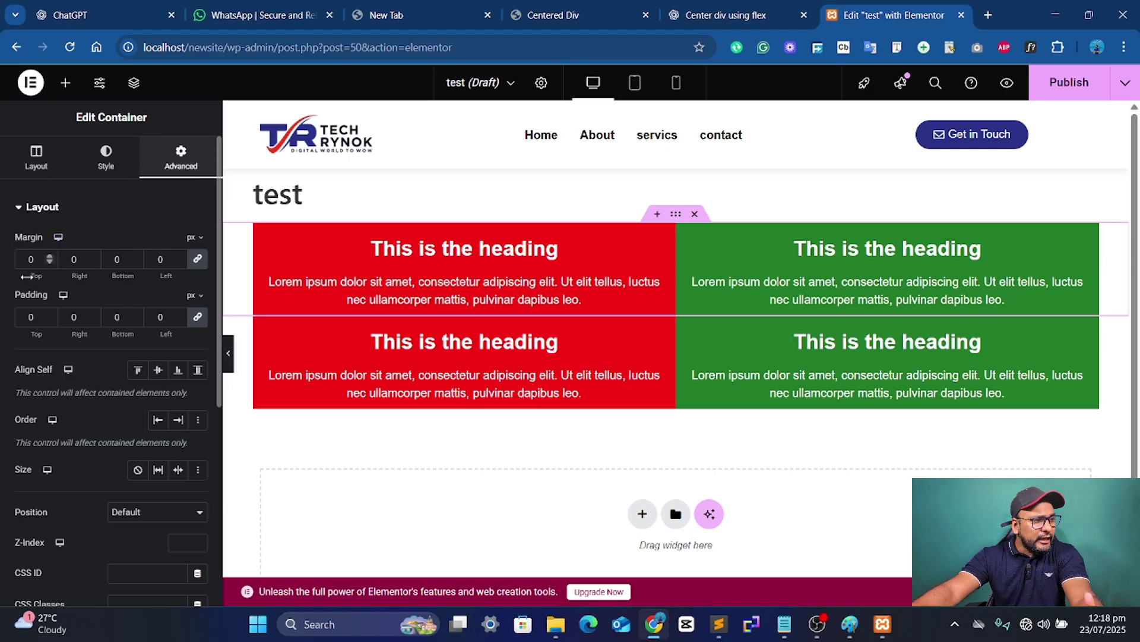
{"action": "key", "text": "ctrl+plus"}
{"action": "key", "text": "ctrl+plus"}
{"action": "key", "text": "ctrl+plus"}
{"action": "key", "text": "ctrl+plus"}
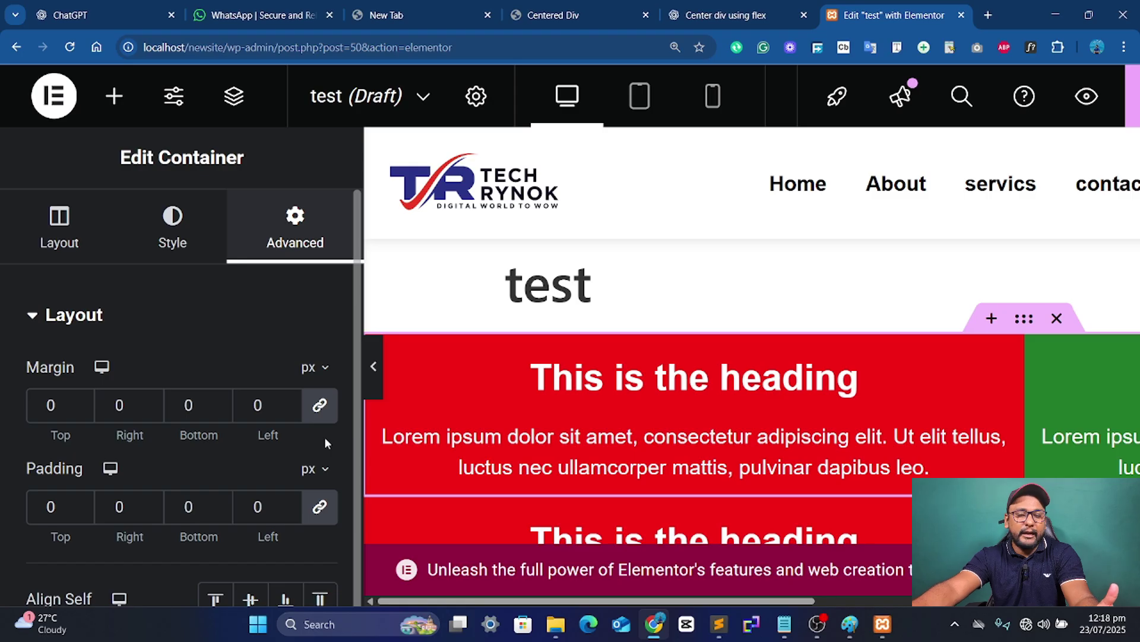
{"action": "key", "text": "ctrl+minus"}
{"action": "key", "text": "ctrl+minus"}
{"action": "key", "text": "ctrl+minus"}
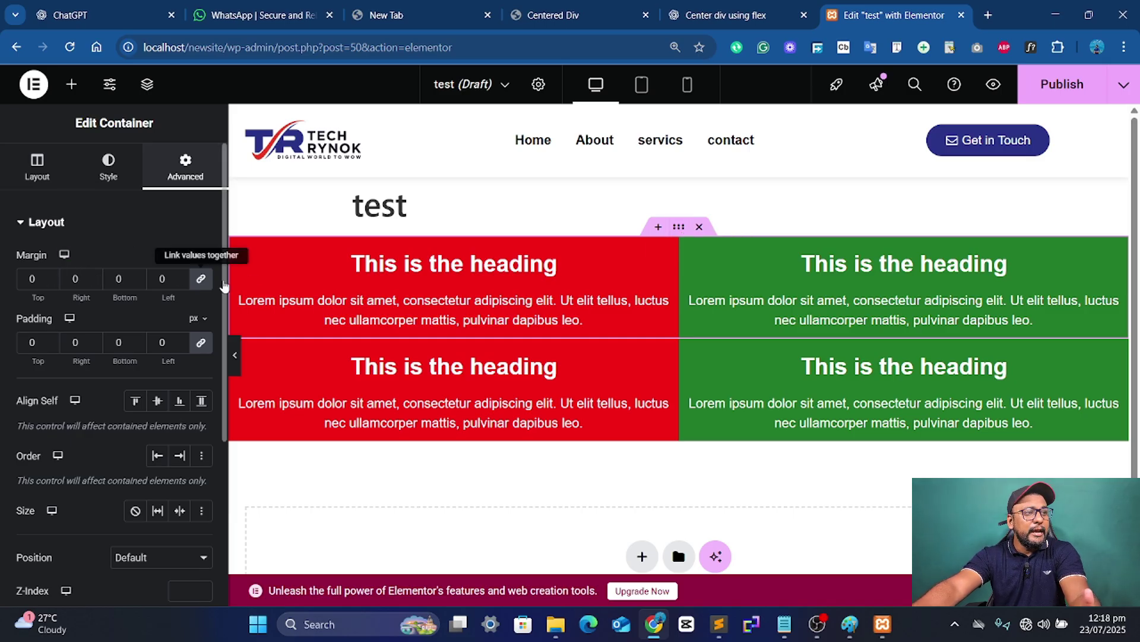
Step: Try a linked margin of 50 px on all four sides of the first parent container and clear it again
{"action": "key", "text": "ctrl+plus"}
{"action": "key", "text": "ctrl+plus"}
{"action": "key", "text": "ctrl+plus"}
{"action": "key", "text": "ctrl+plus"}
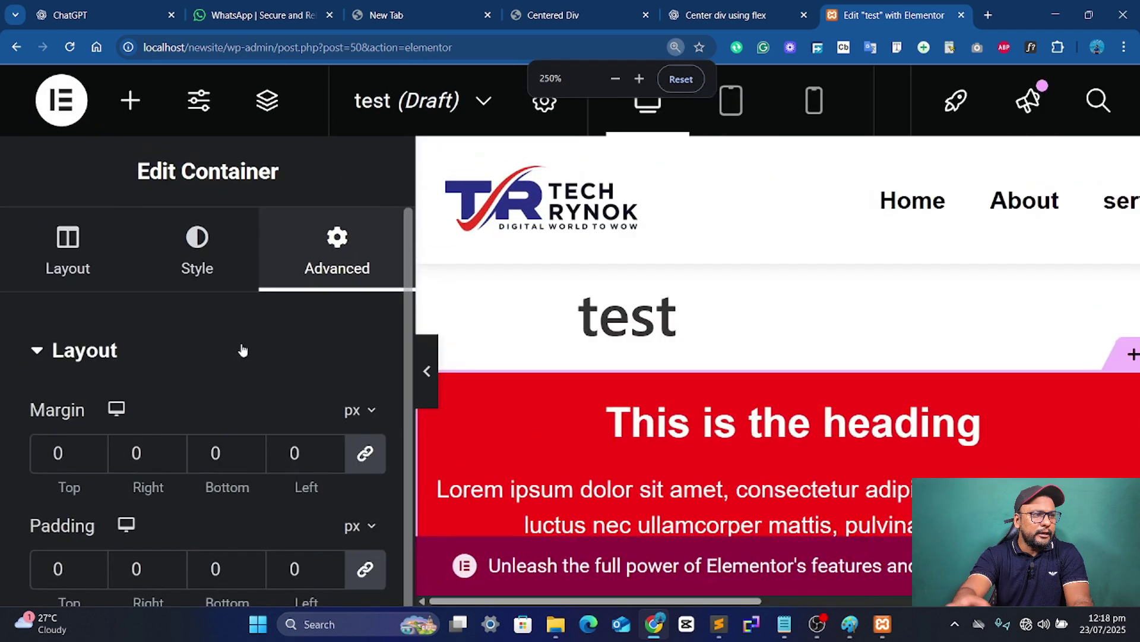
{"action": "scroll", "coordinate": [214, 349], "scroll_direction": "down", "scroll_amount": 2}
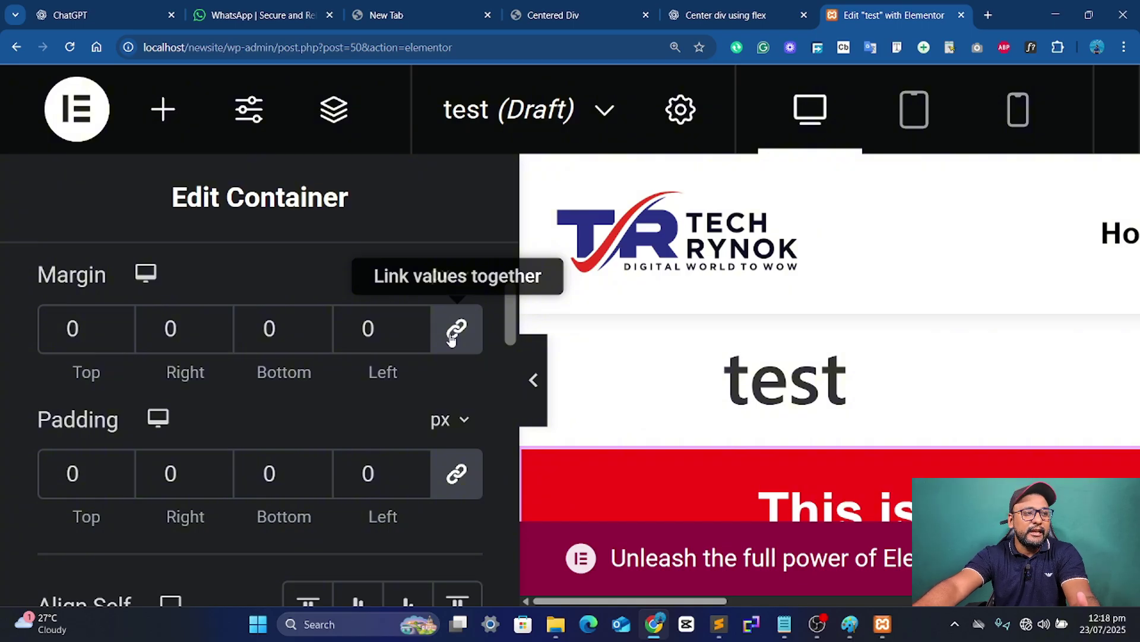
{"action": "left_click", "coordinate": [451, 331]}
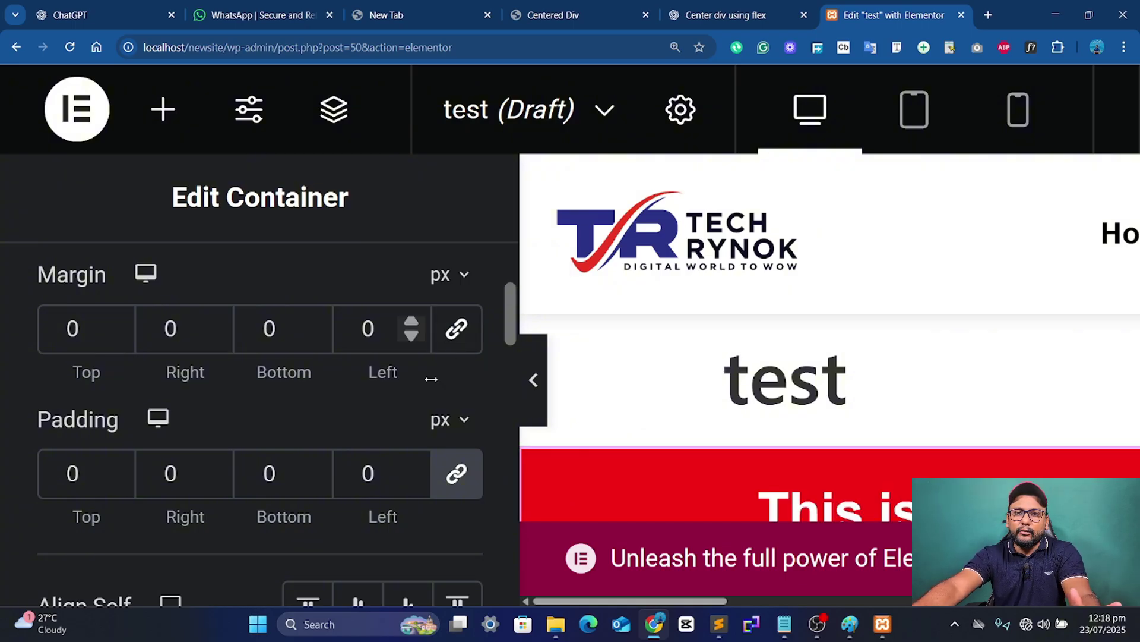
{"action": "left_click", "coordinate": [457, 328]}
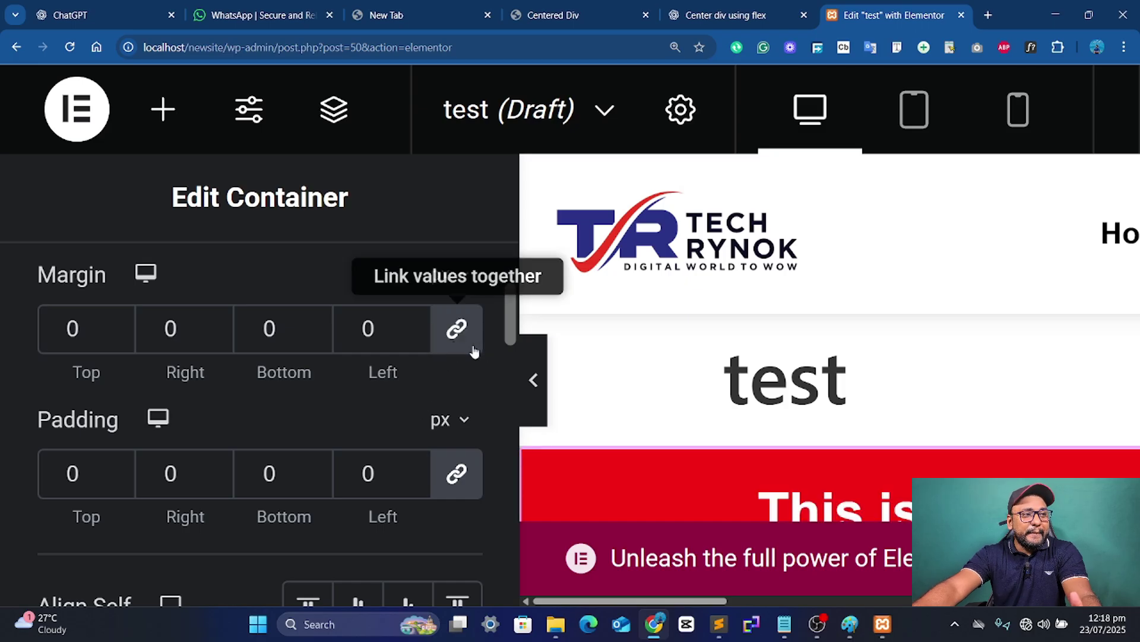
{"action": "left_click_drag", "start_coordinate": [390, 333], "coordinate": [325, 330]}
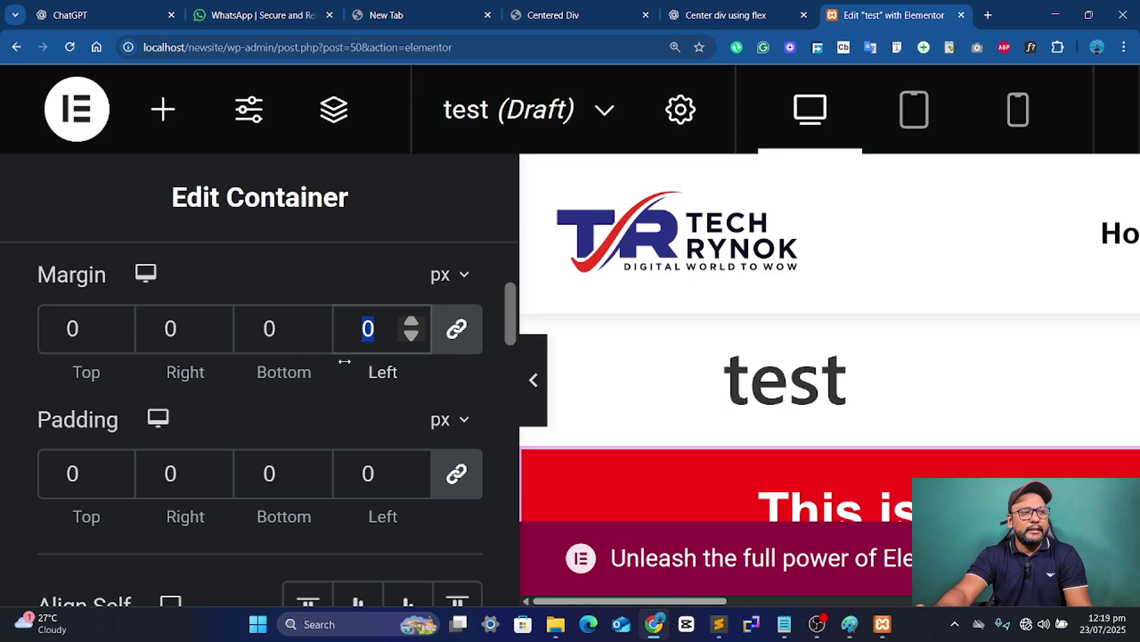
{"action": "type", "text": "50"}
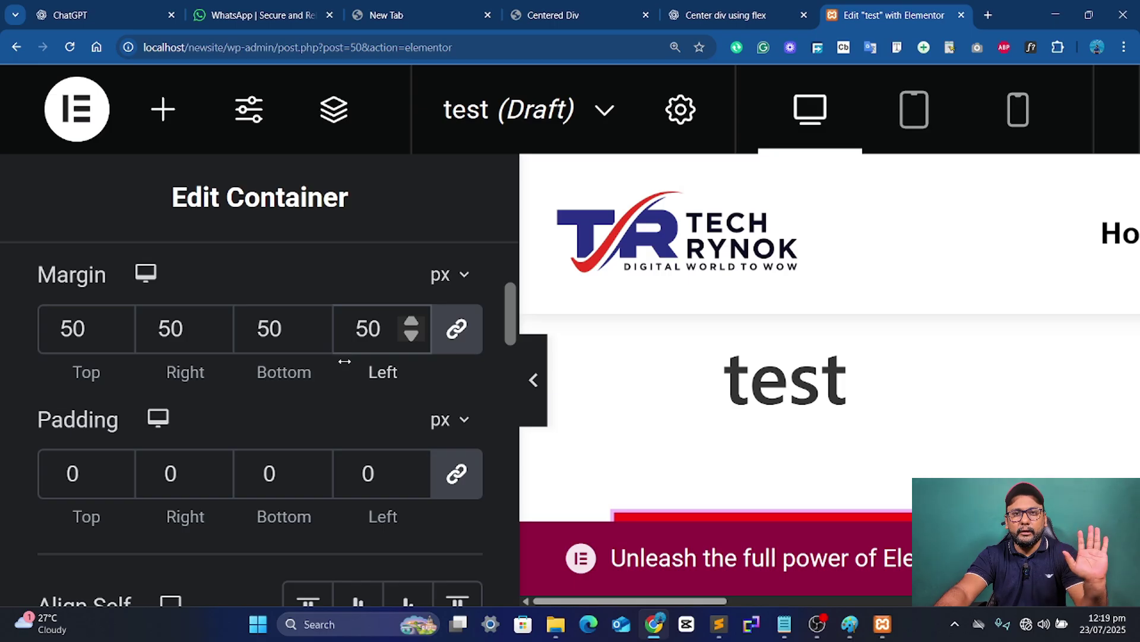
{"action": "key", "text": "BackSpace"}
{"action": "key", "text": "BackSpace"}
Step: Try a linked margin of 1 px on all four sides of the first parent container and clear the value
{"action": "key", "text": "F11"}
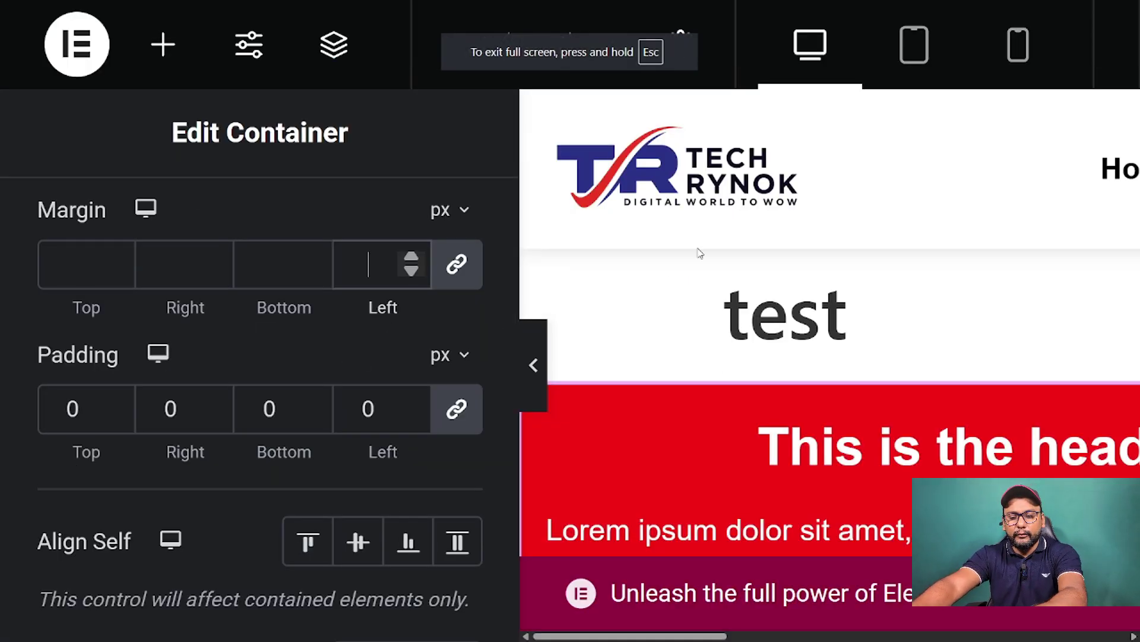
{"action": "key", "text": "F11"}
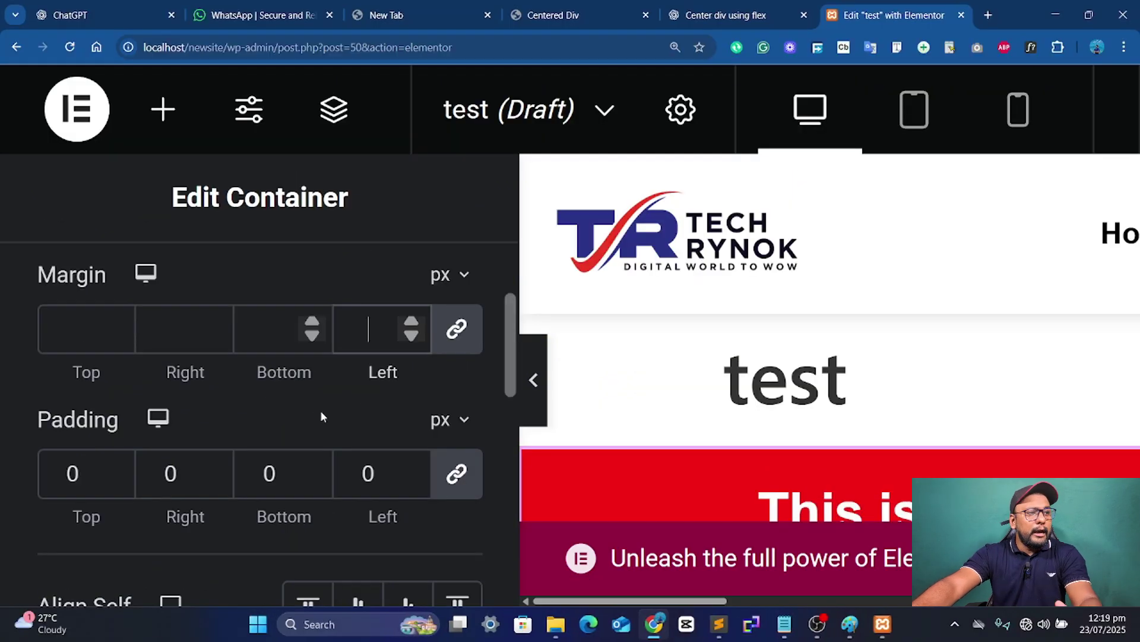
{"action": "type", "text": "1"}
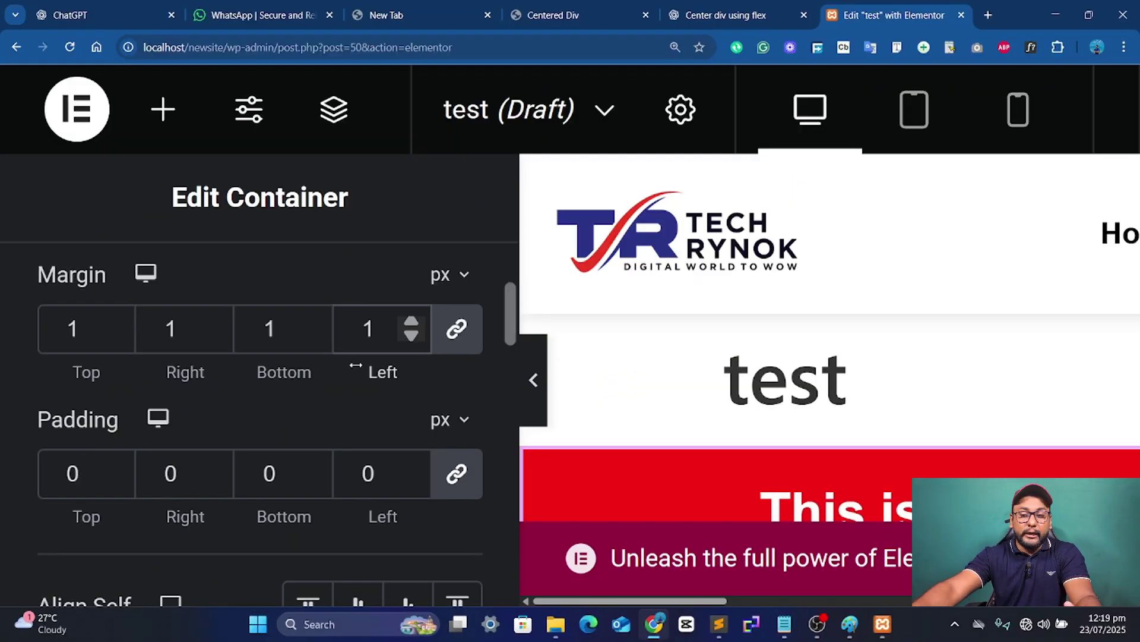
{"action": "key", "text": "BackSpace"}
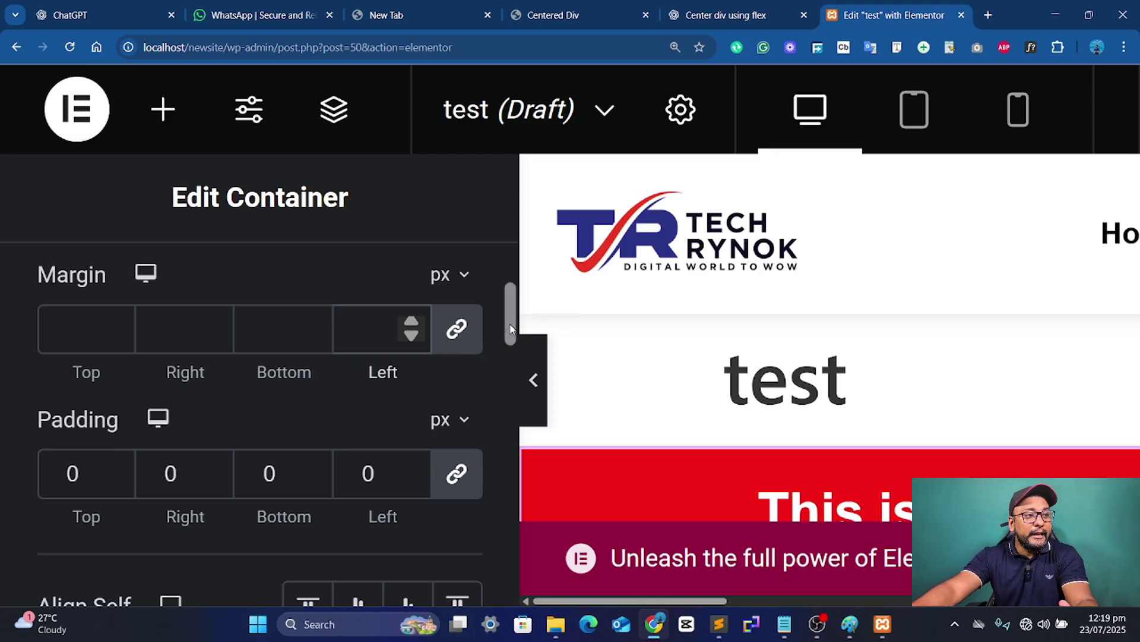
Step: Unlink the container's margin sides, try a left margin of 50 px on its own, and reset it to 0
{"action": "left_click", "coordinate": [458, 329]}
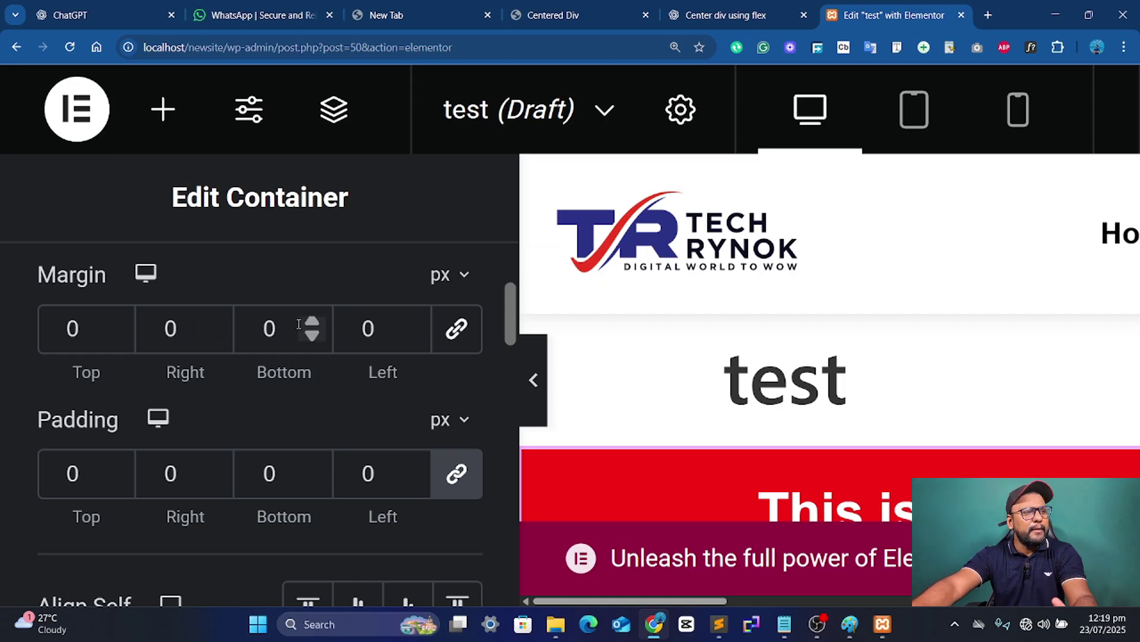
{"action": "double_click", "coordinate": [371, 328]}
{"action": "type", "text": "50"}
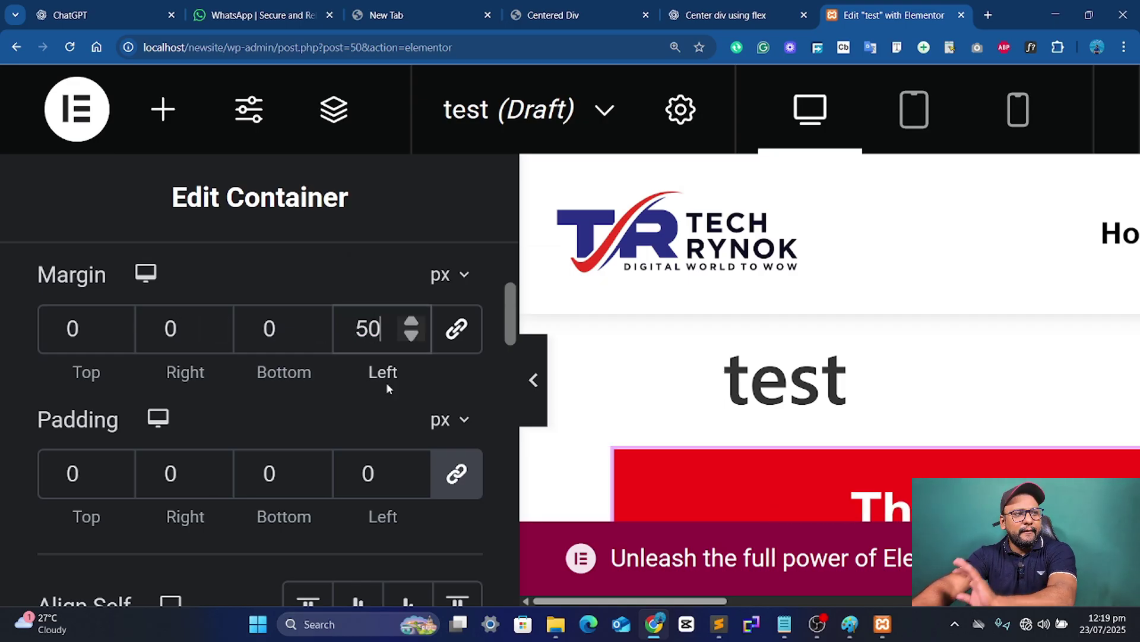
{"action": "left_click_drag", "start_coordinate": [387, 383], "coordinate": [368, 373]}
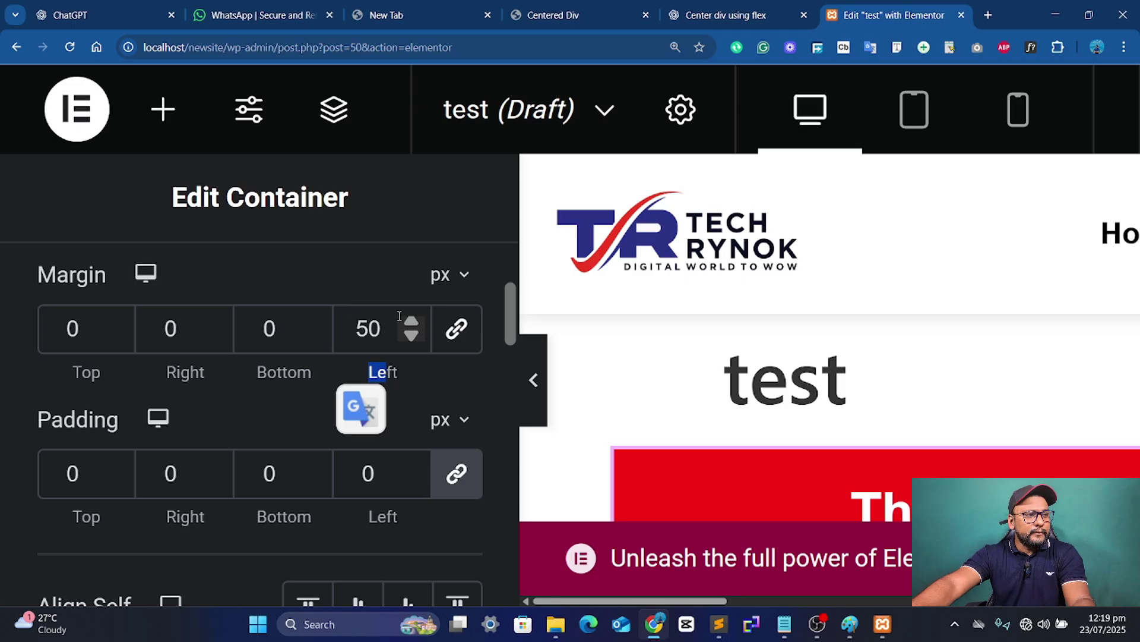
{"action": "left_click_drag", "start_coordinate": [399, 316], "coordinate": [348, 324]}
{"action": "type", "text": "0"}
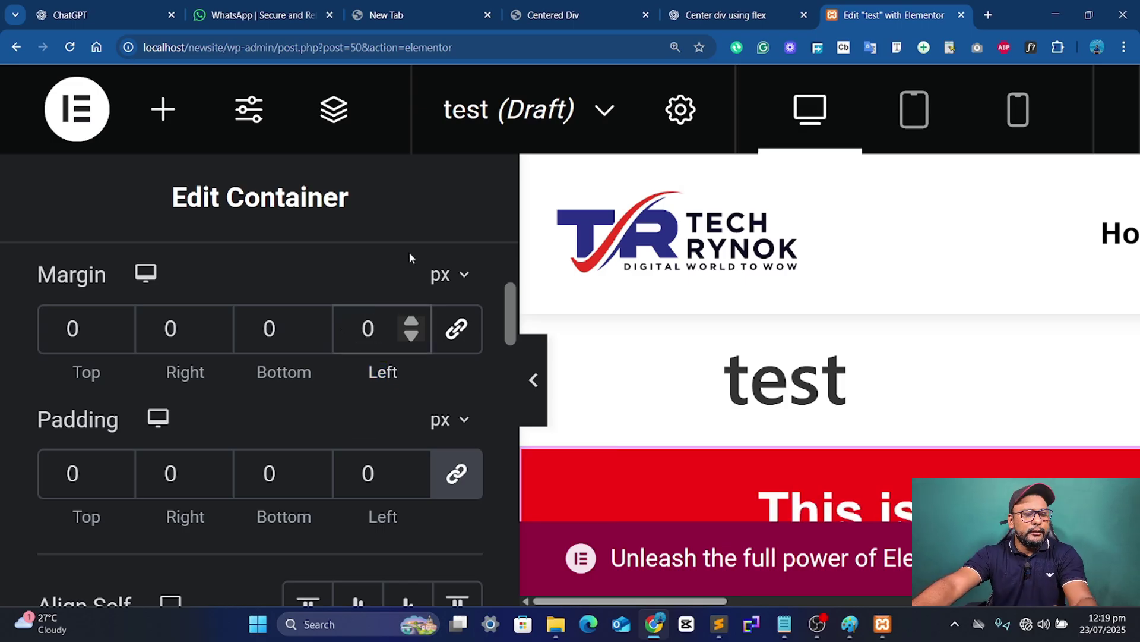
Step: Set the first parent container's top margin and right margin to 50 px each
{"action": "key", "text": "ctrl+minus"}
{"action": "key", "text": "ctrl+minus"}
{"action": "key", "text": "ctrl+minus"}
{"action": "key", "text": "ctrl+minus"}
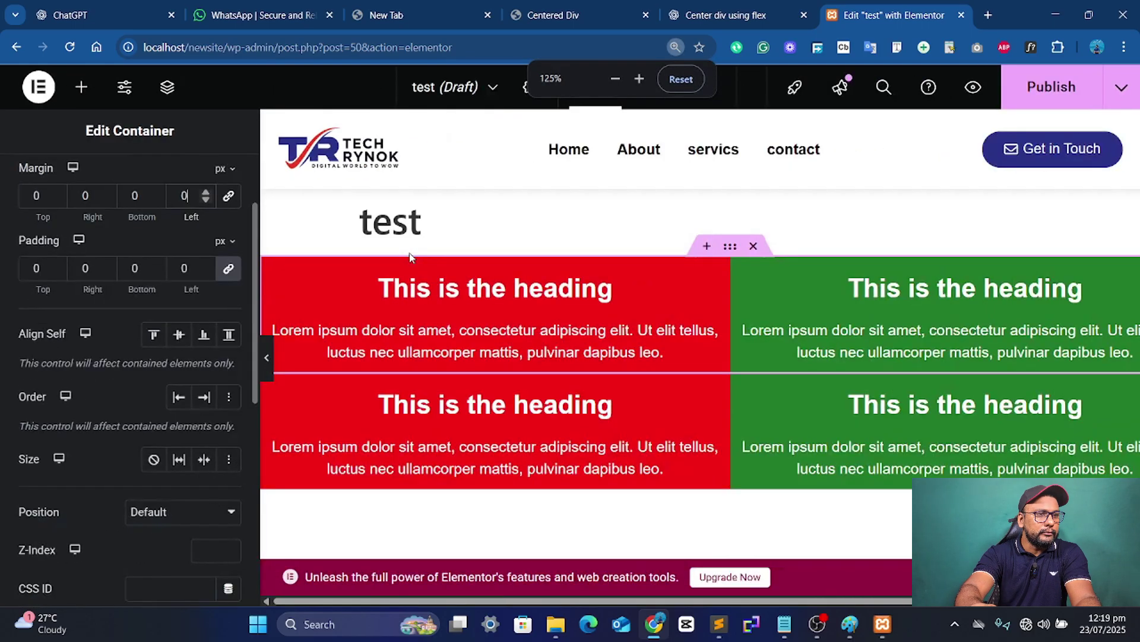
{"action": "key", "text": "ctrl+minus"}
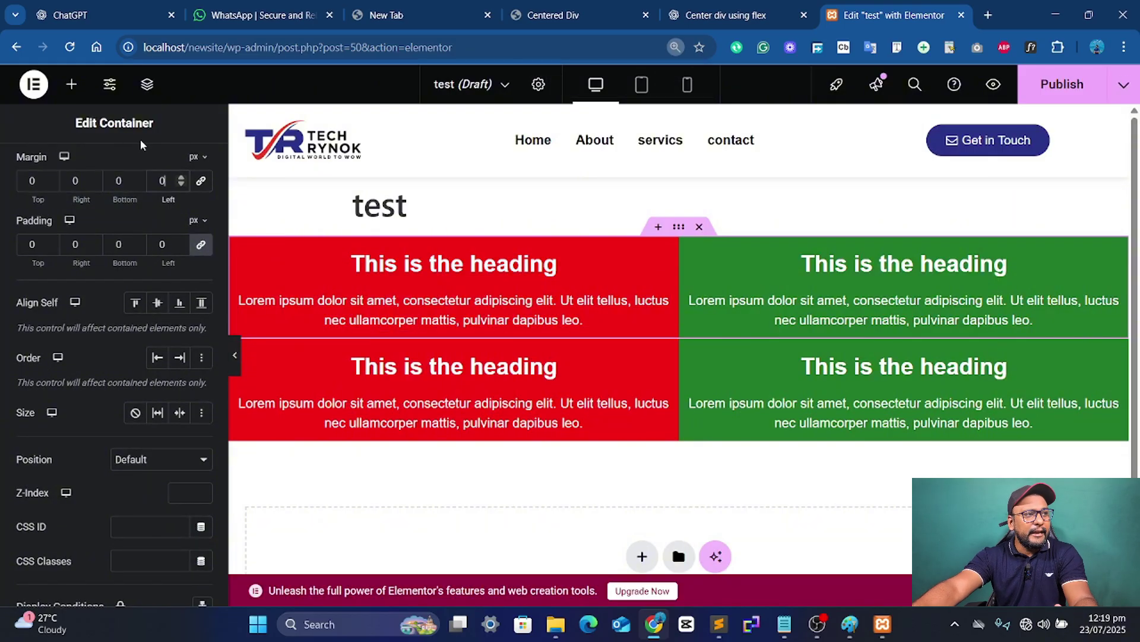
{"action": "left_click", "coordinate": [31, 180]}
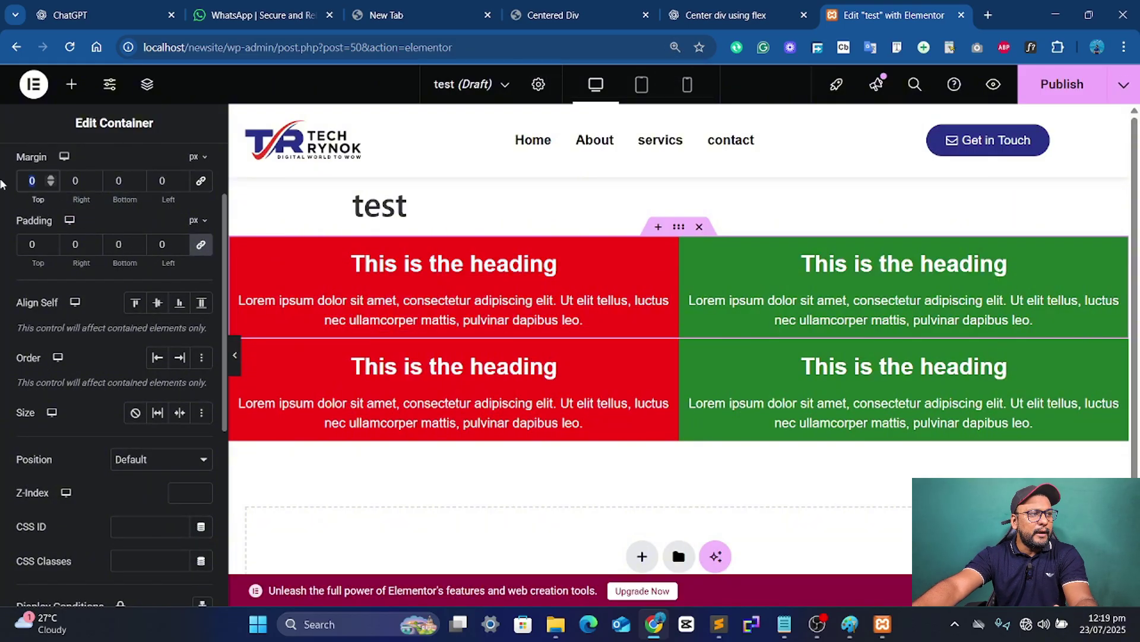
{"action": "type", "text": "50"}
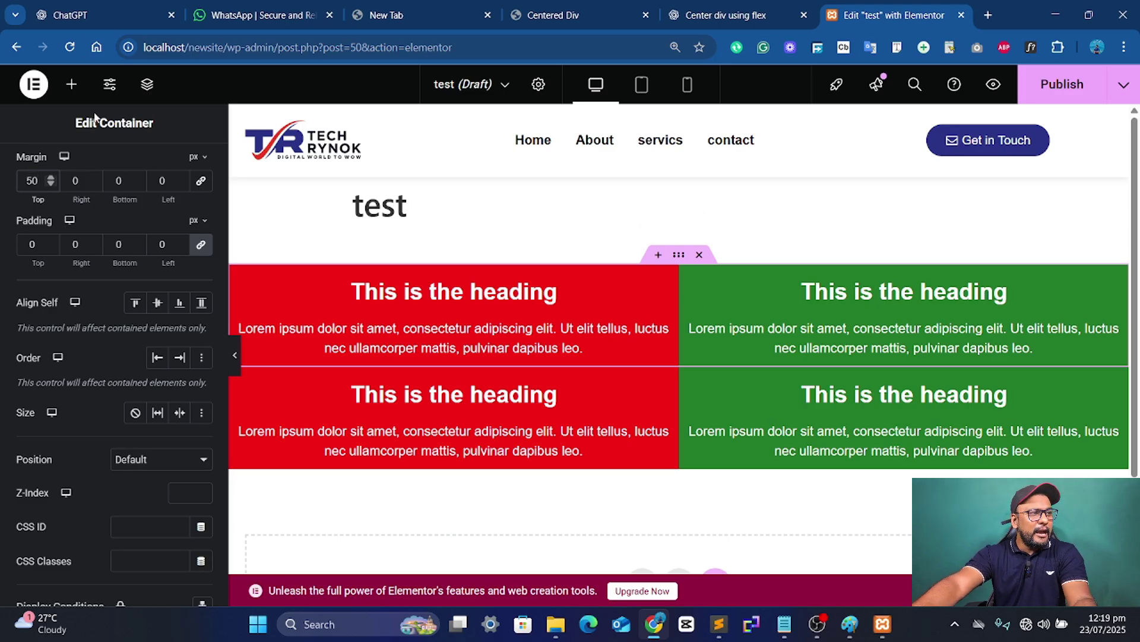
{"action": "left_click", "coordinate": [85, 181]}
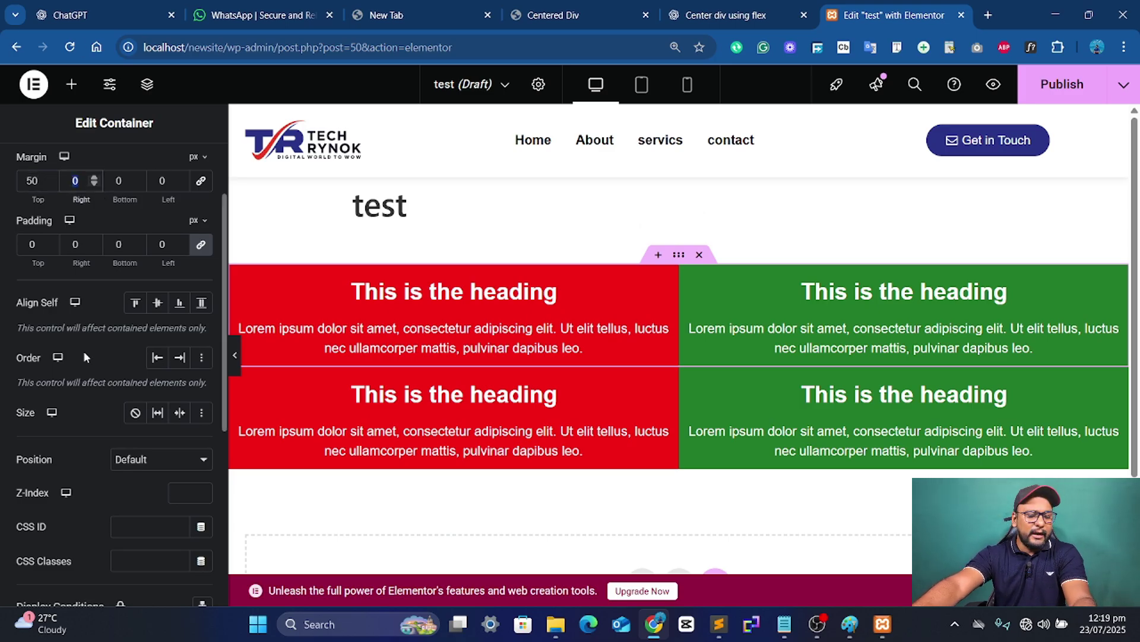
{"action": "type", "text": "50"}
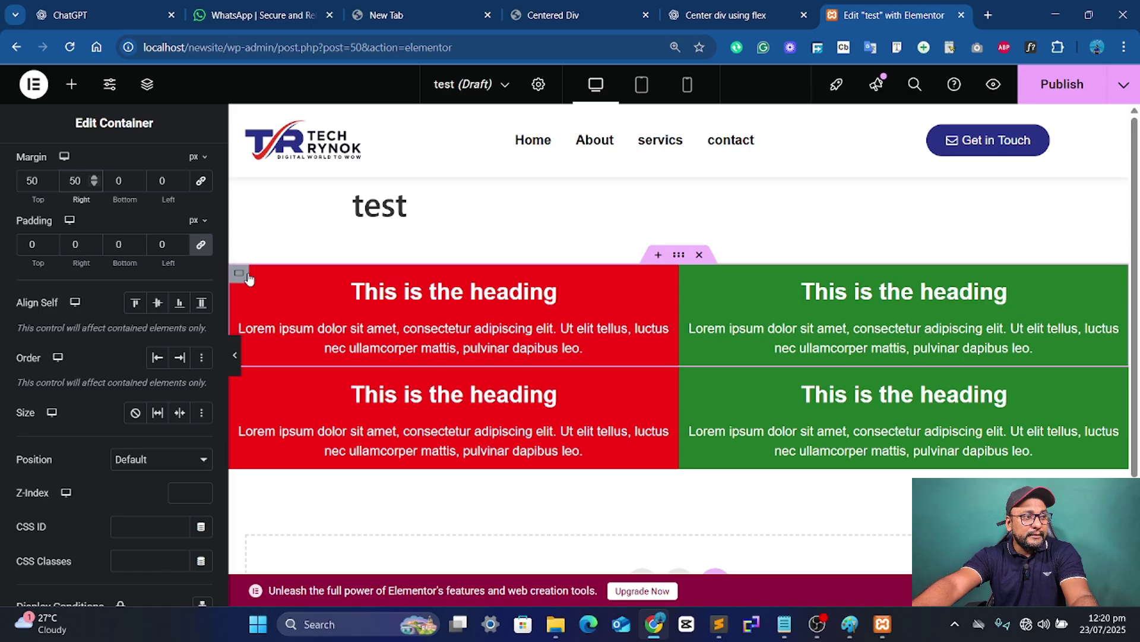
Step: Try a right margin of 50 px on the red column in the first row and reset it to 0
{"action": "left_click", "coordinate": [240, 274]}
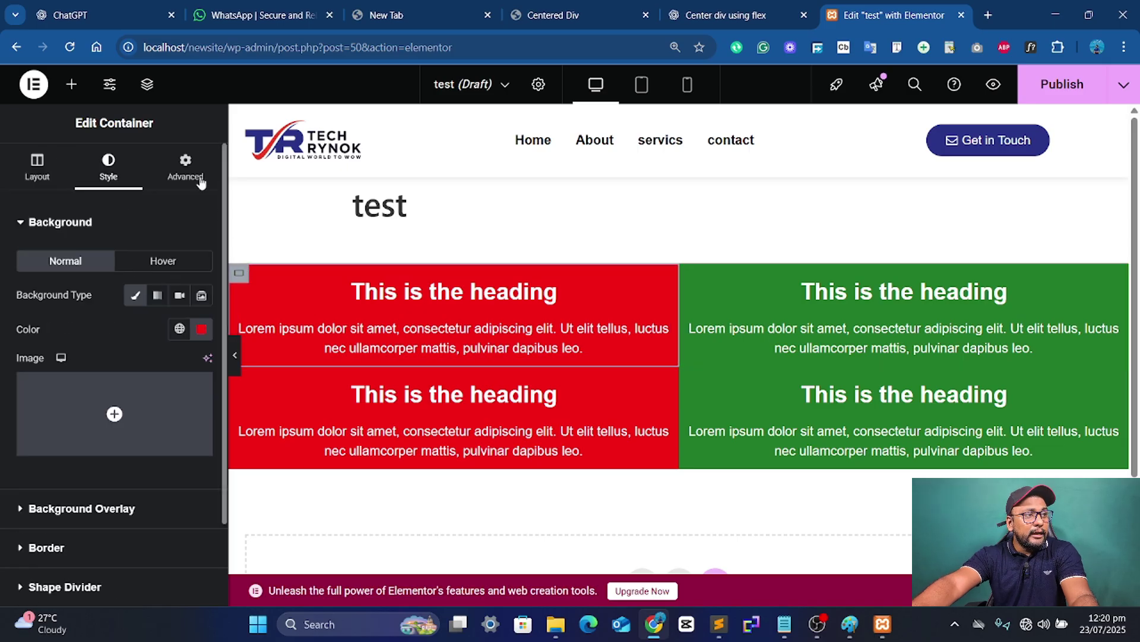
{"action": "left_click", "coordinate": [185, 168]}
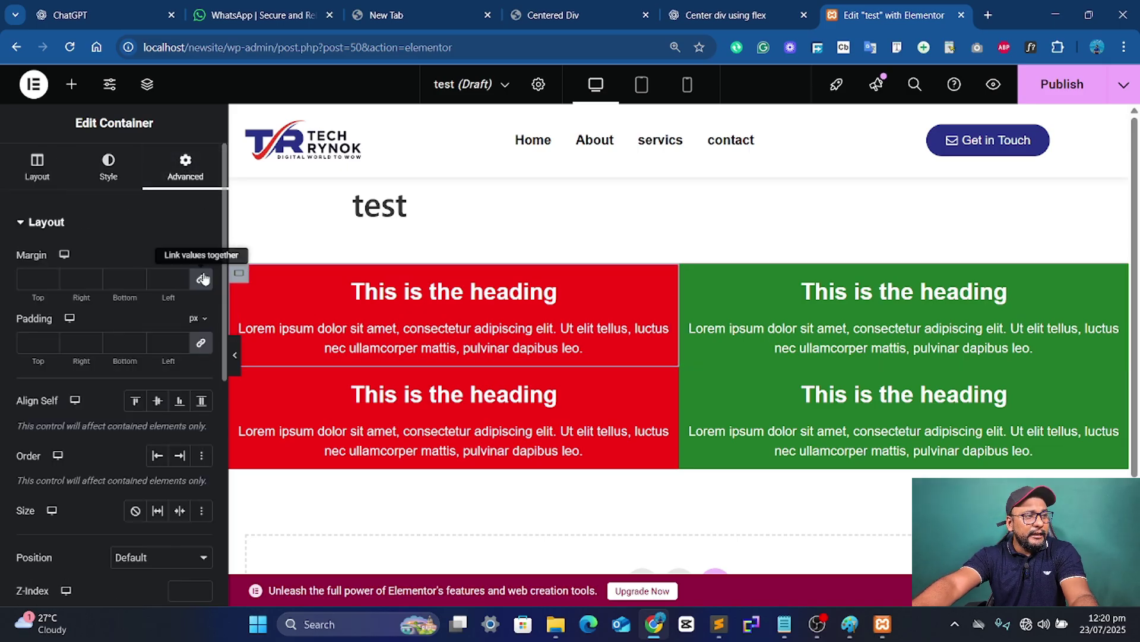
{"action": "left_click", "coordinate": [66, 281]}
{"action": "type", "text": "50"}
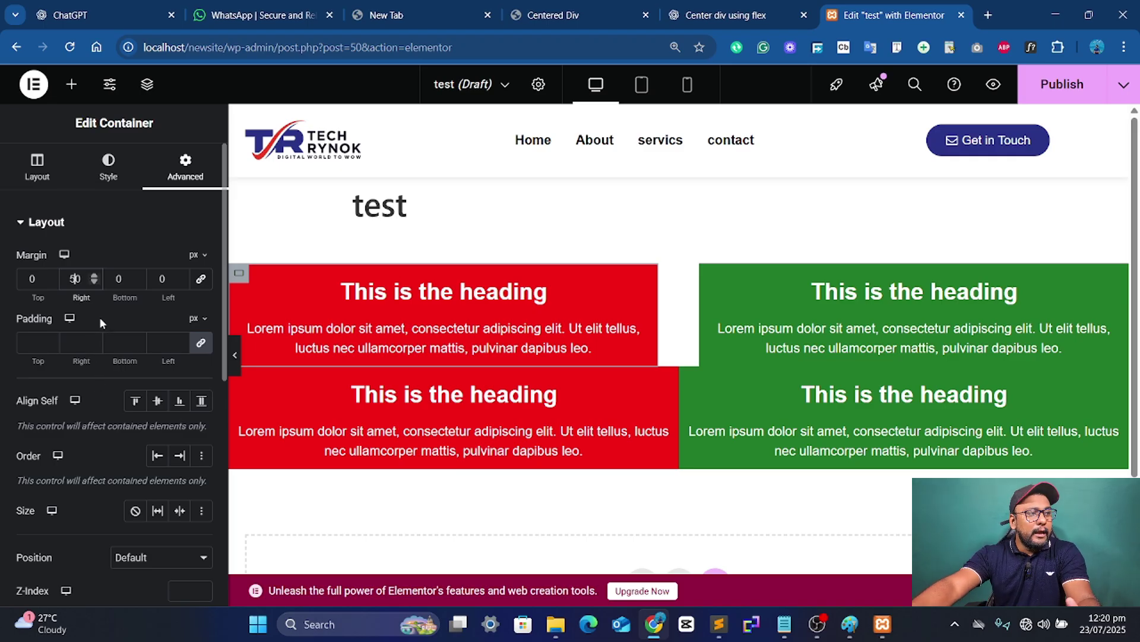
{"action": "double_click", "coordinate": [75, 278]}
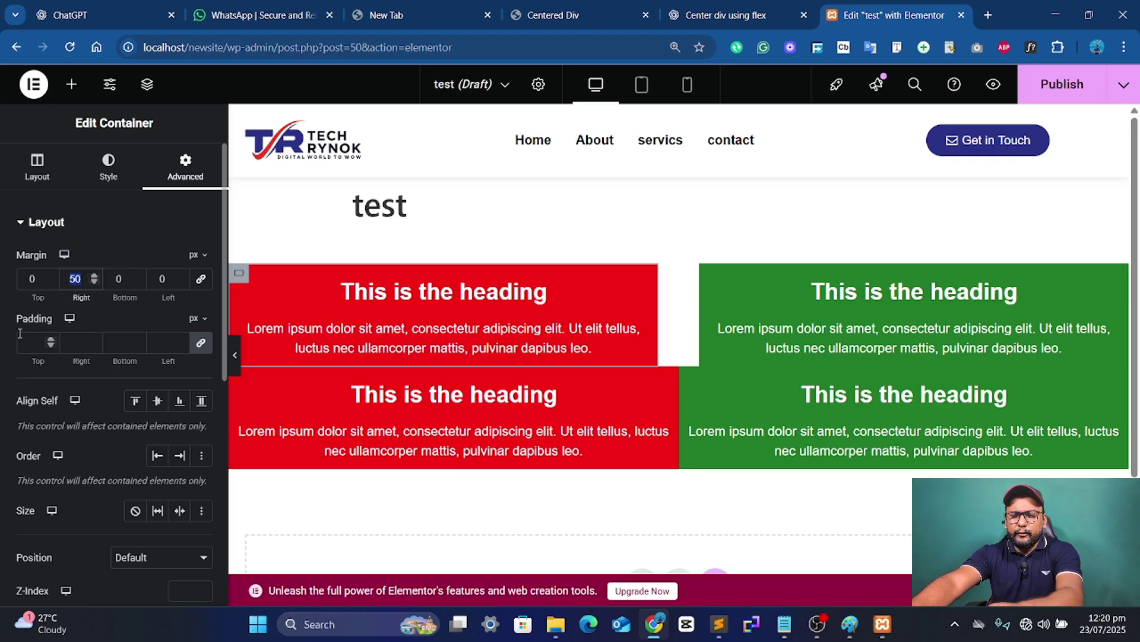
{"action": "type", "text": "0"}
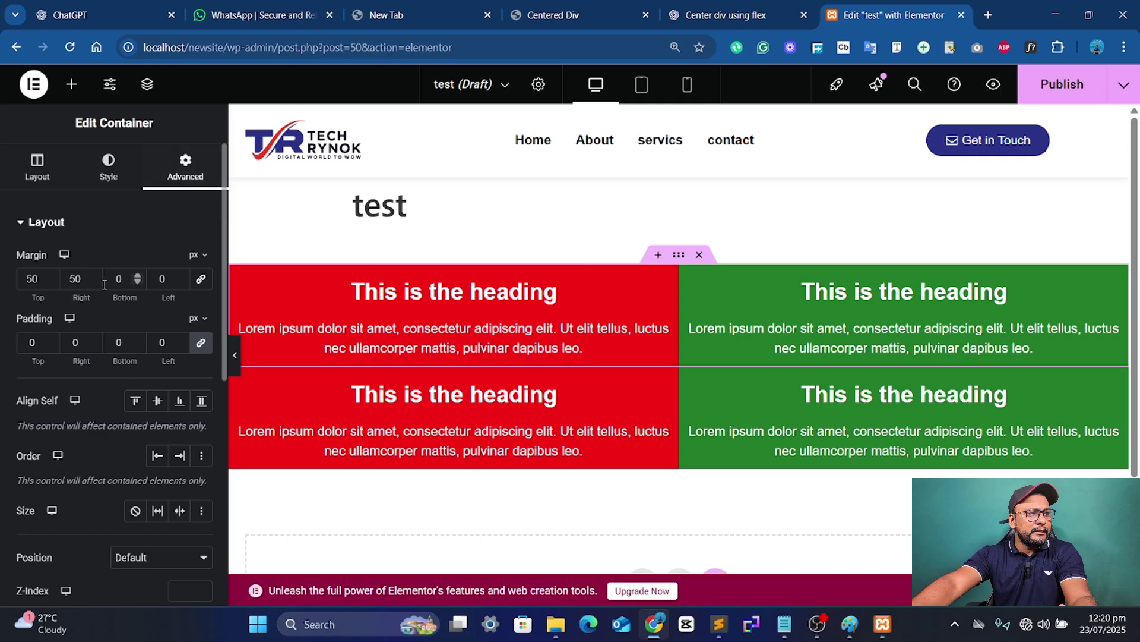
Step: Set the first parent container's right margin to 0 and its bottom margin to 50 px
{"action": "key", "text": "ctrl+z"}
{"action": "type", "text": "0"}
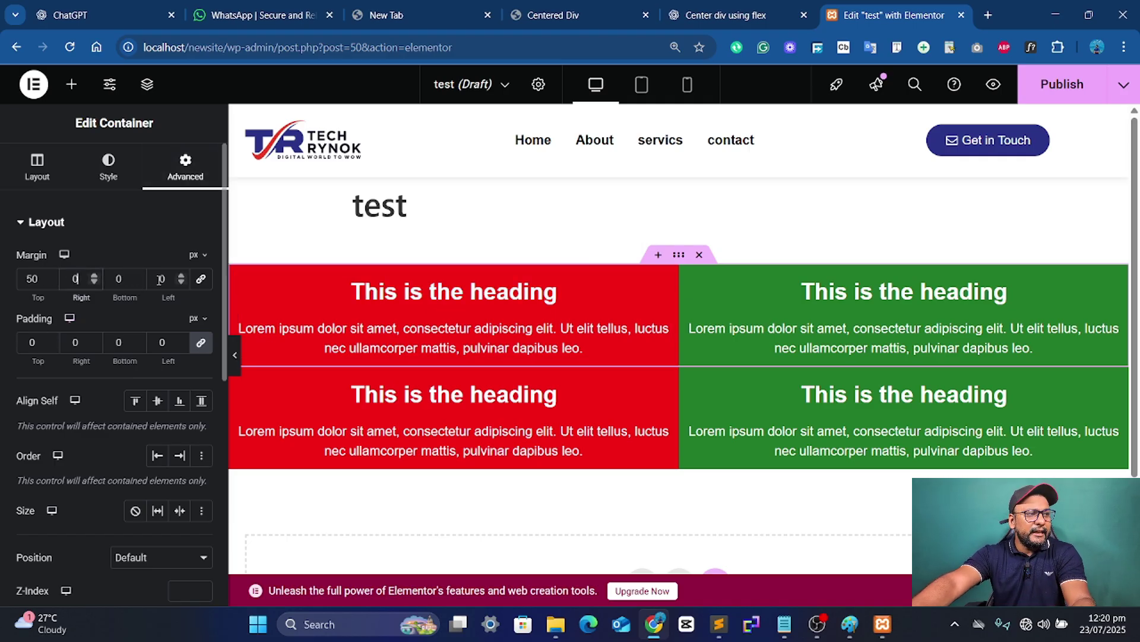
{"action": "key", "text": "Tab"}
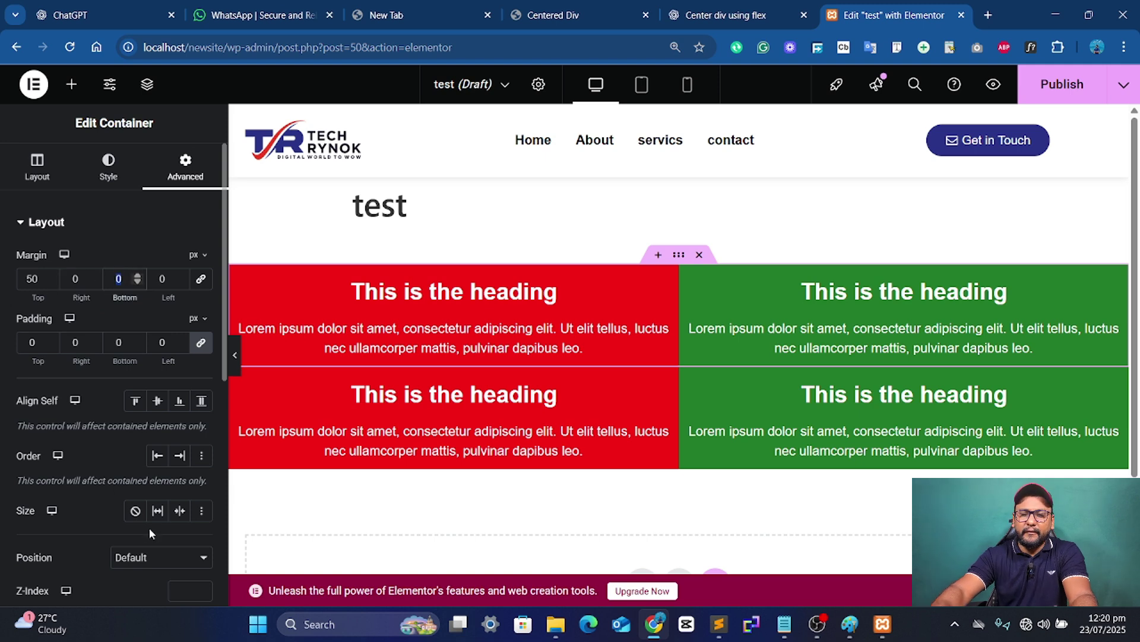
{"action": "type", "text": "50"}
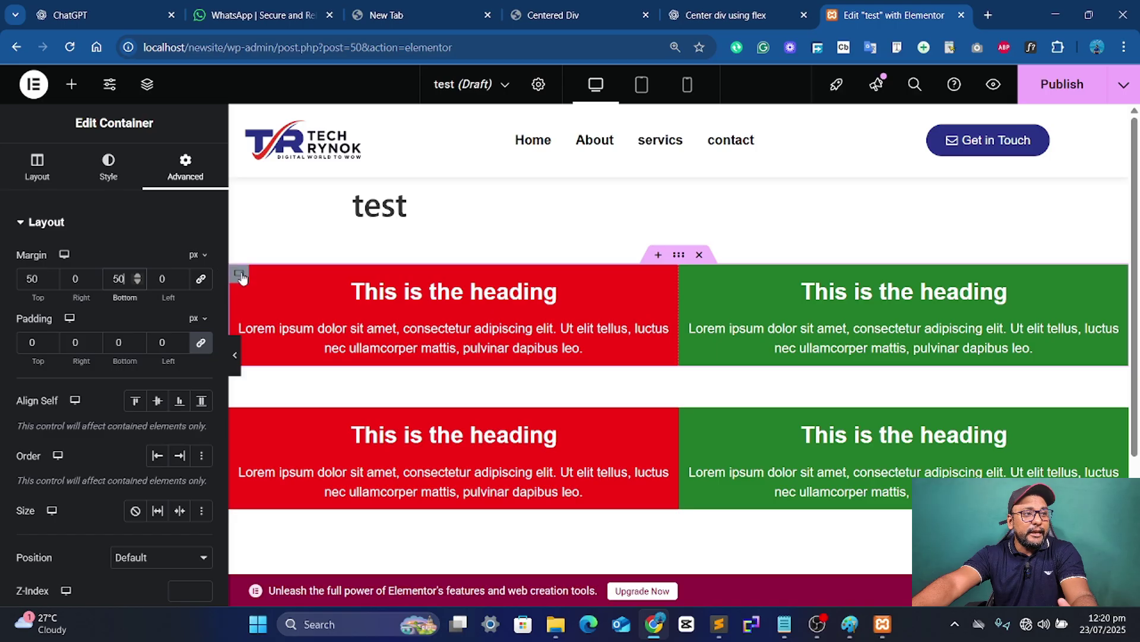
Step: Try a left margin of 520 px on the first parent container and reset it to 0
{"action": "left_click", "coordinate": [239, 272]}
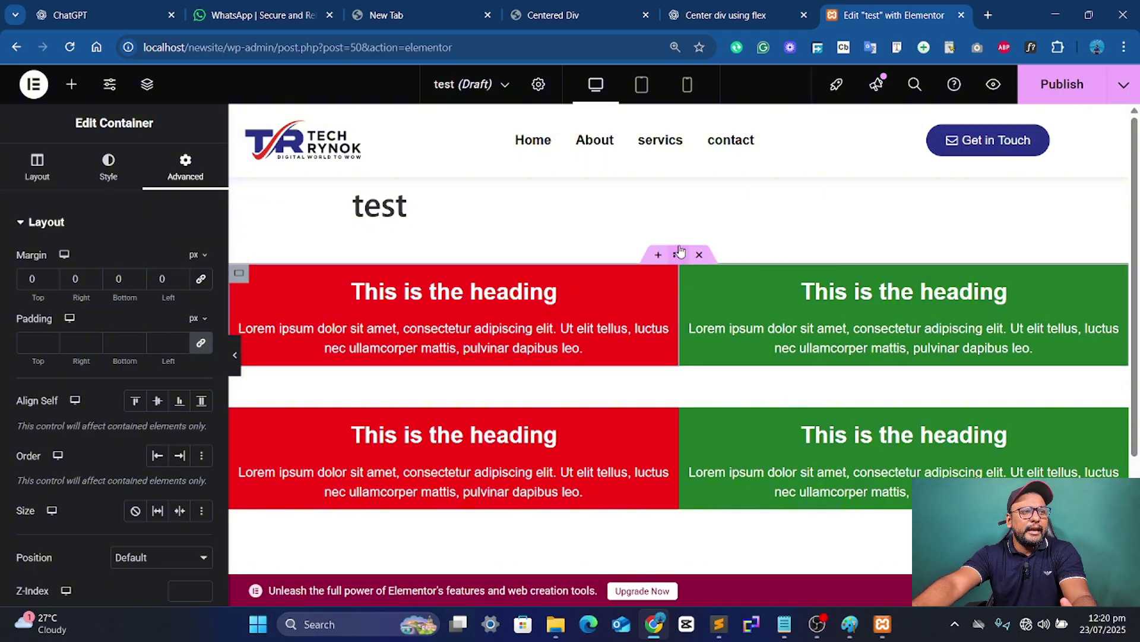
{"action": "left_click", "coordinate": [681, 252]}
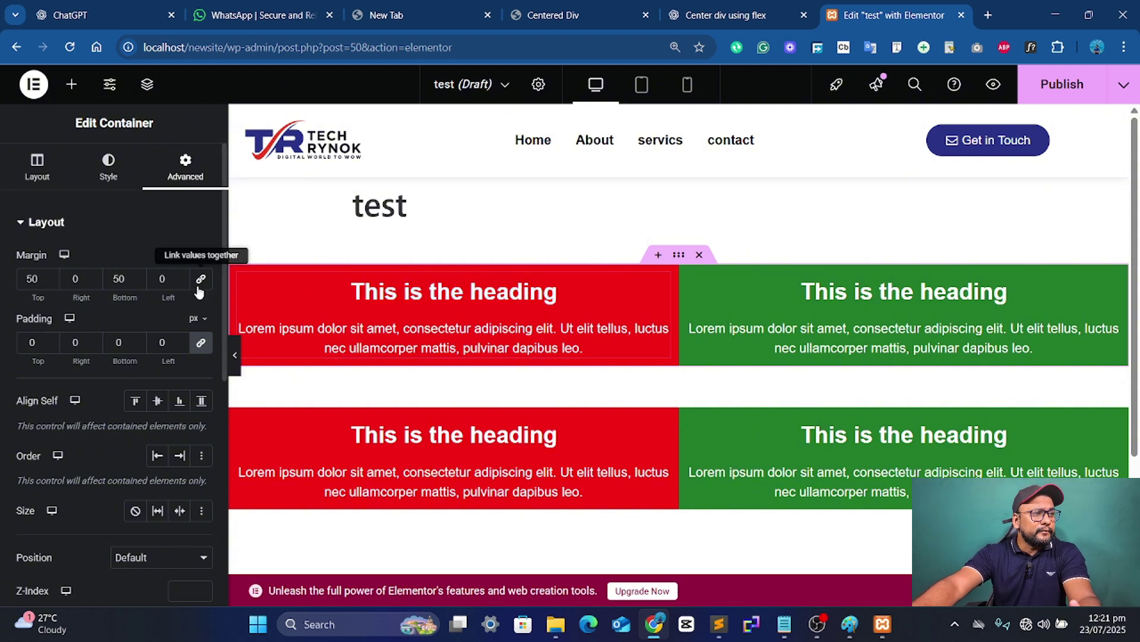
{"action": "left_click", "coordinate": [166, 280]}
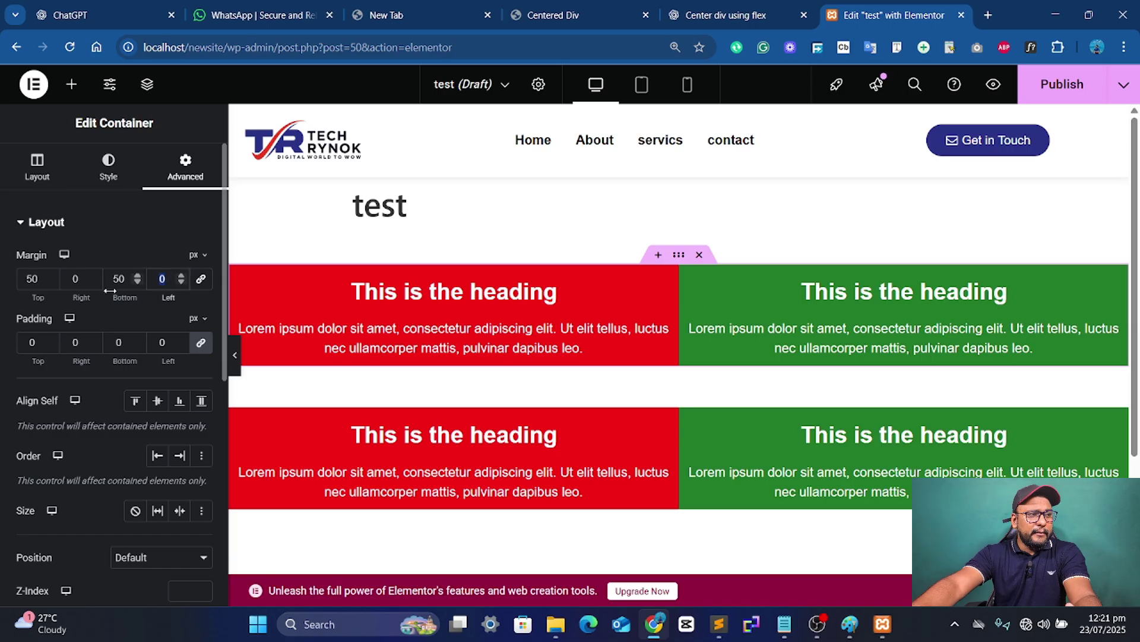
{"action": "type", "text": "520"}
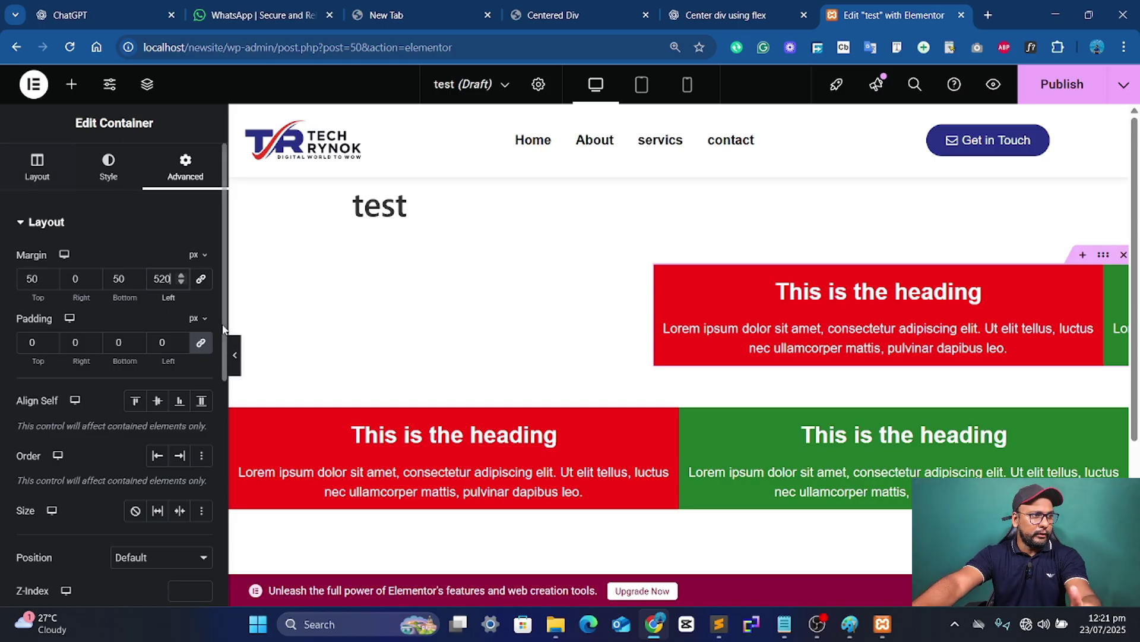
{"action": "double_click", "coordinate": [172, 279]}
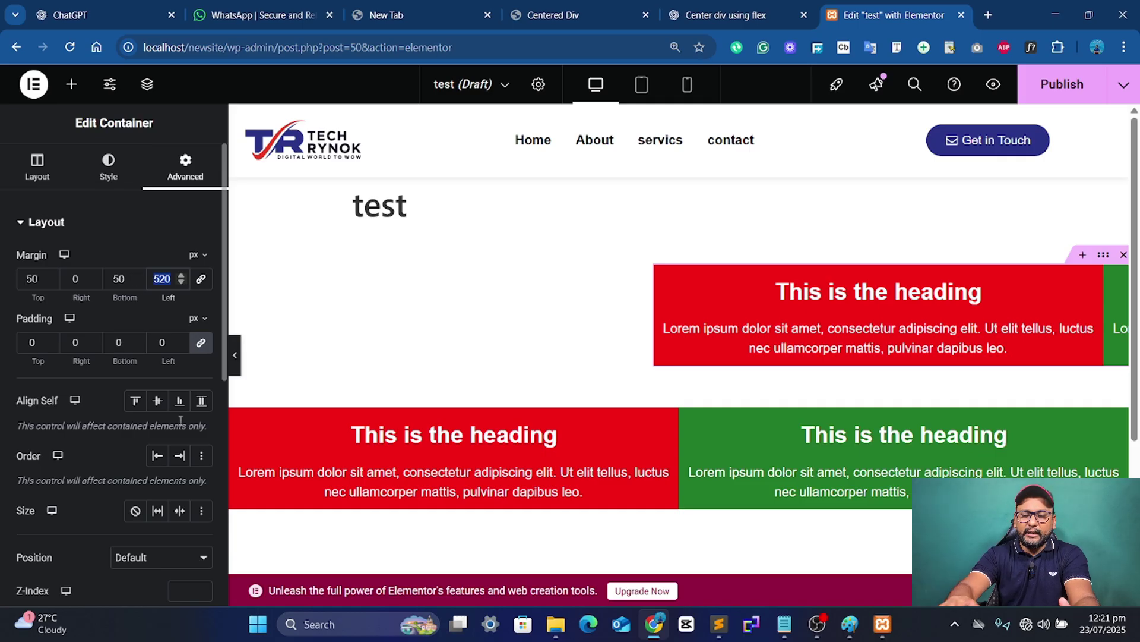
{"action": "type", "text": "0"}
Step: Try right margins of 500 px and -500 px on the first parent container and reset the value to 0
{"action": "left_click", "coordinate": [80, 279]}
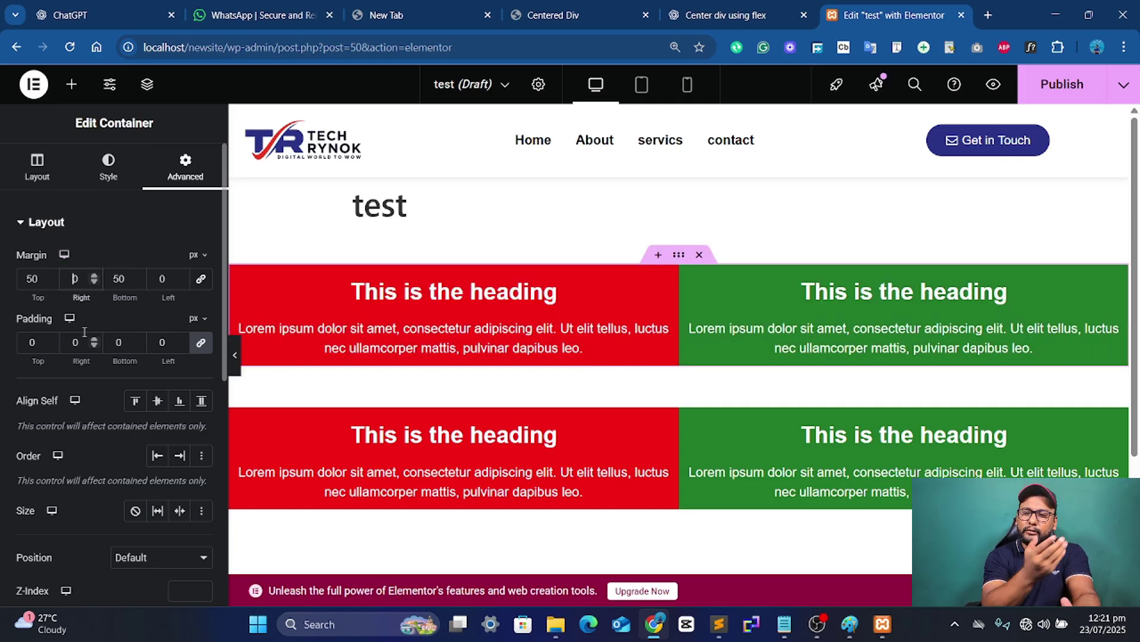
{"action": "type", "text": "500"}
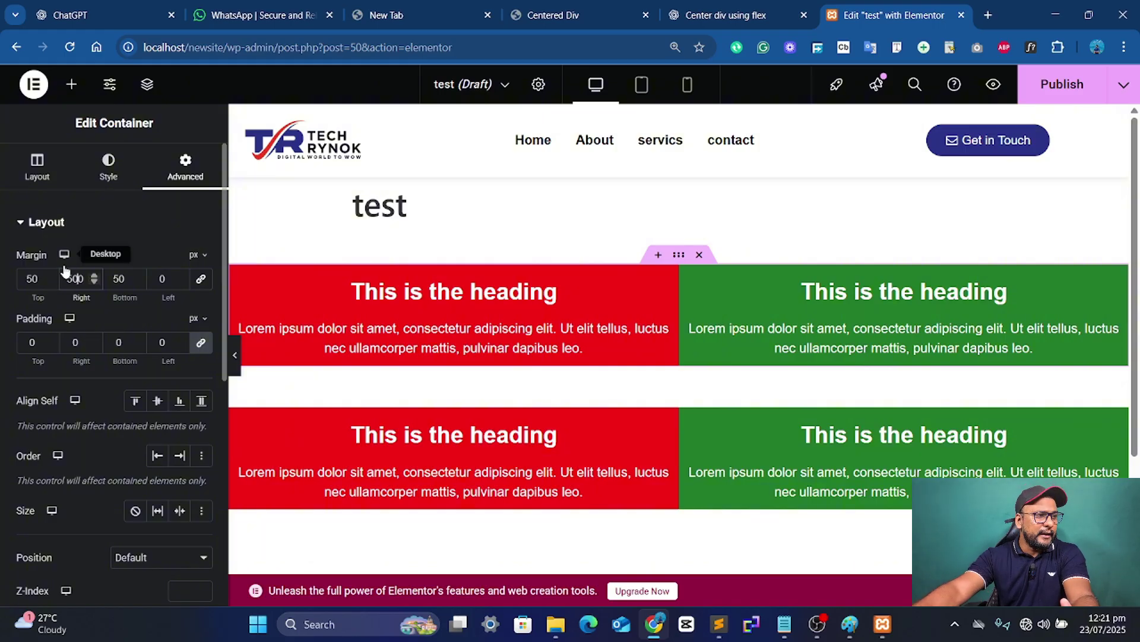
{"action": "key", "text": "Left"}
{"action": "key", "text": "Left"}
{"action": "type", "text": "0-"}
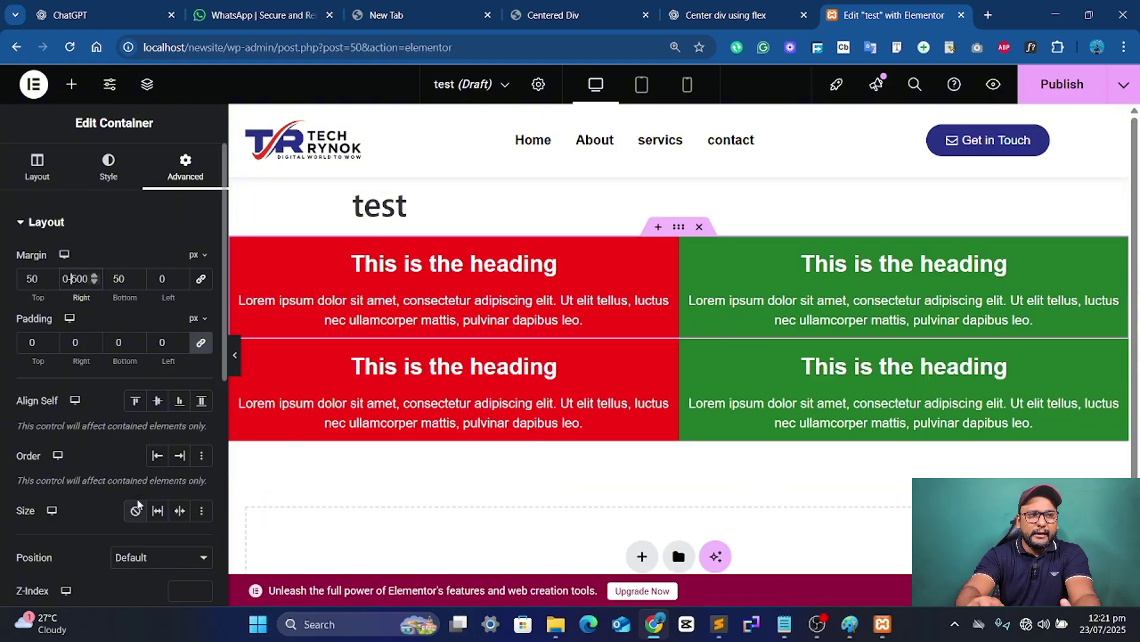
{"action": "key", "text": "BackSpace"}
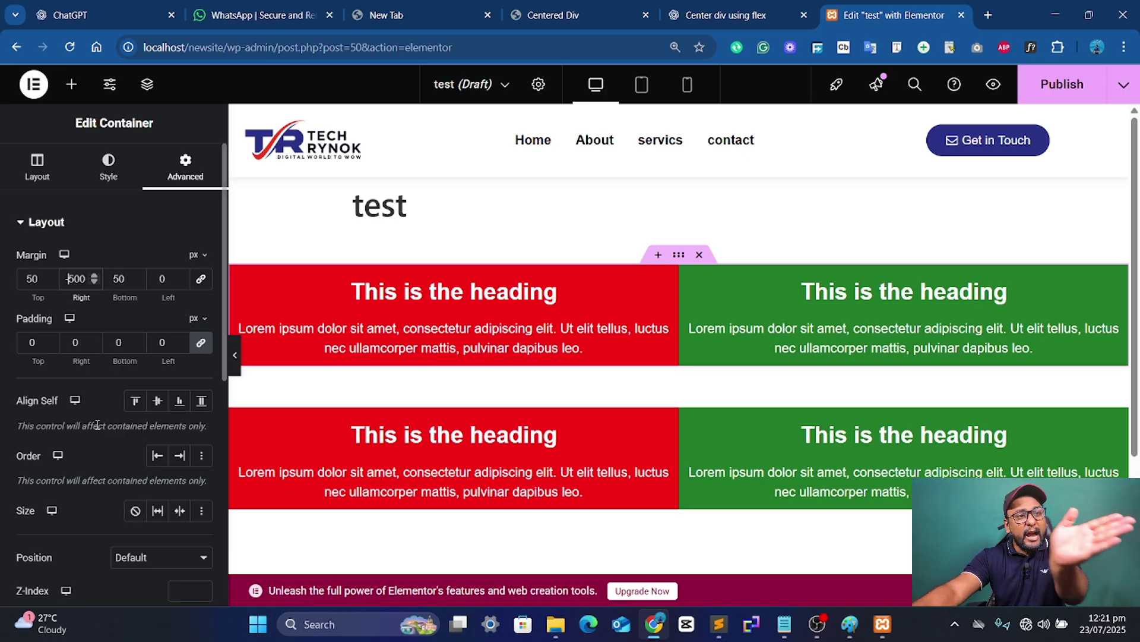
{"action": "scroll", "coordinate": [538, 362], "scroll_direction": "down", "scroll_amount": 3}
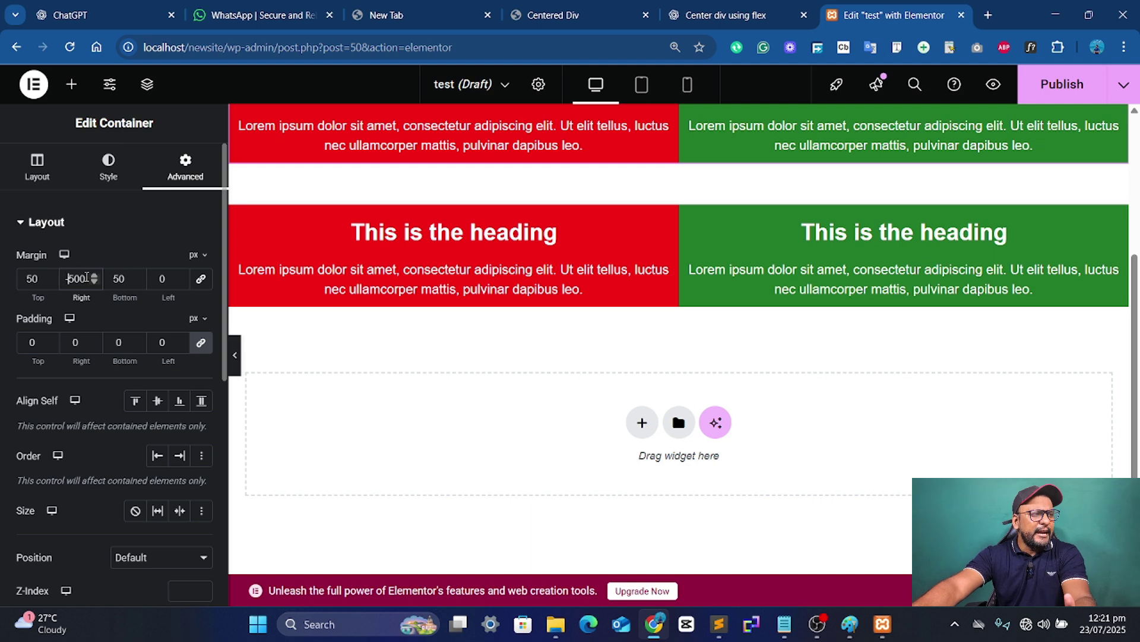
{"action": "left_click_drag", "start_coordinate": [86, 277], "coordinate": [70, 278]}
{"action": "type", "text": "0"}
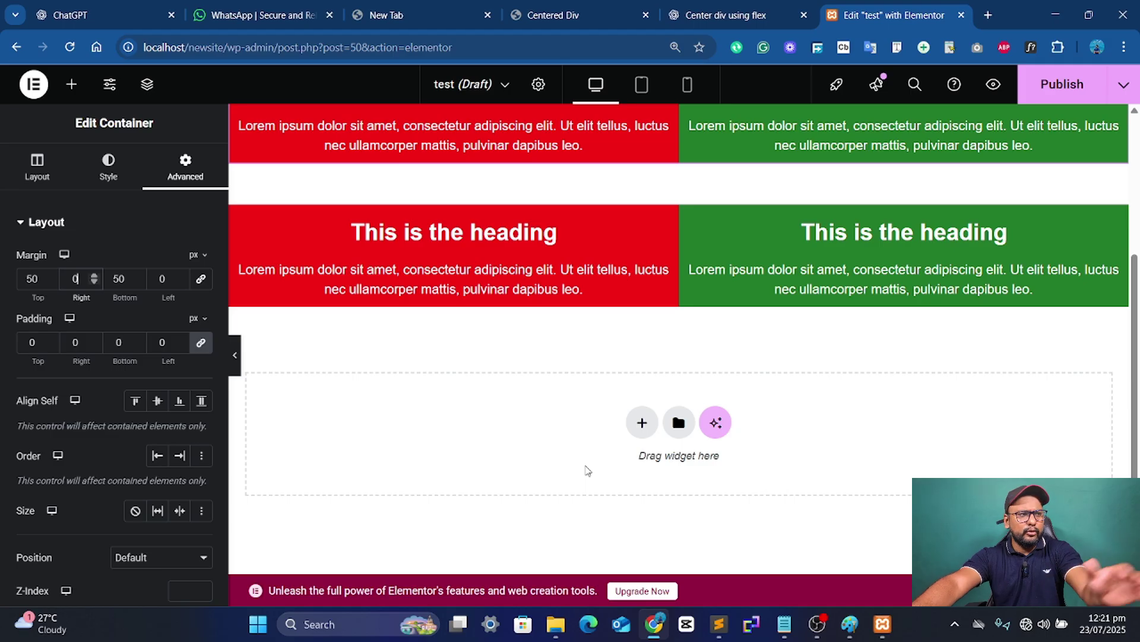
Step: Preview both rows at full page width with the editing panel hidden, and restore the panel
{"action": "scroll", "coordinate": [588, 470], "scroll_direction": "up", "scroll_amount": 4}
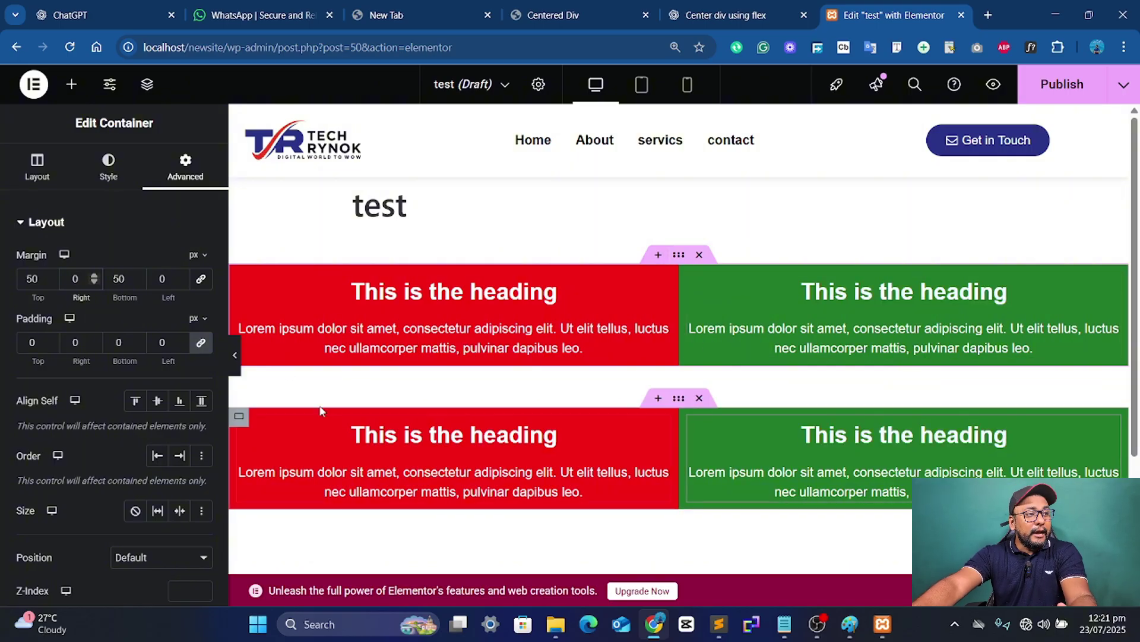
{"action": "left_click", "coordinate": [237, 367]}
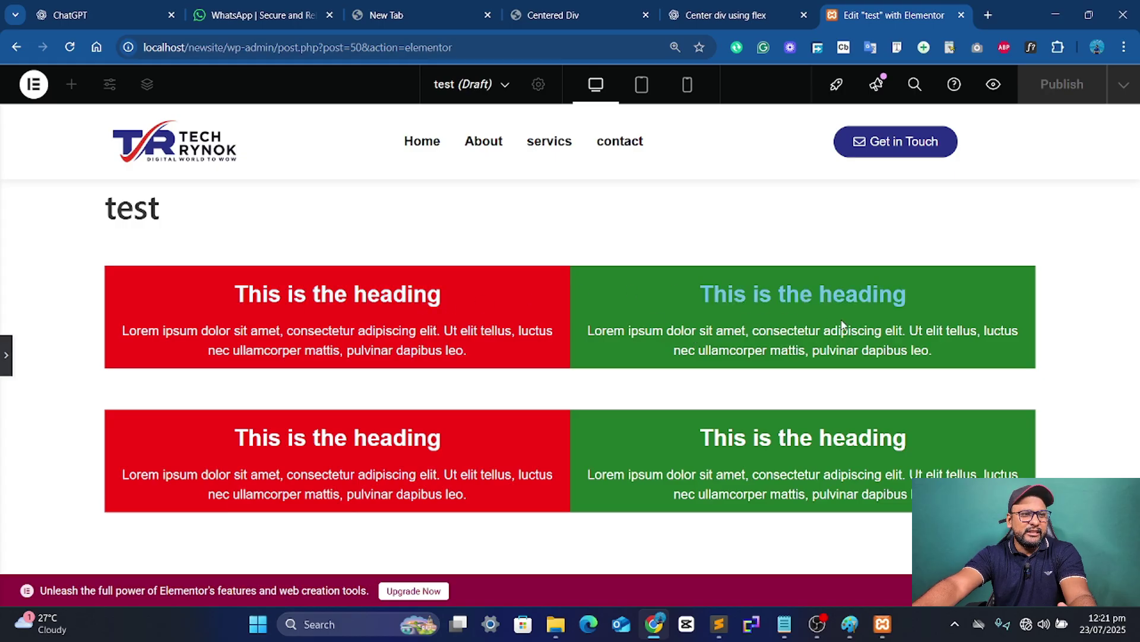
{"action": "left_click", "coordinate": [6, 354]}
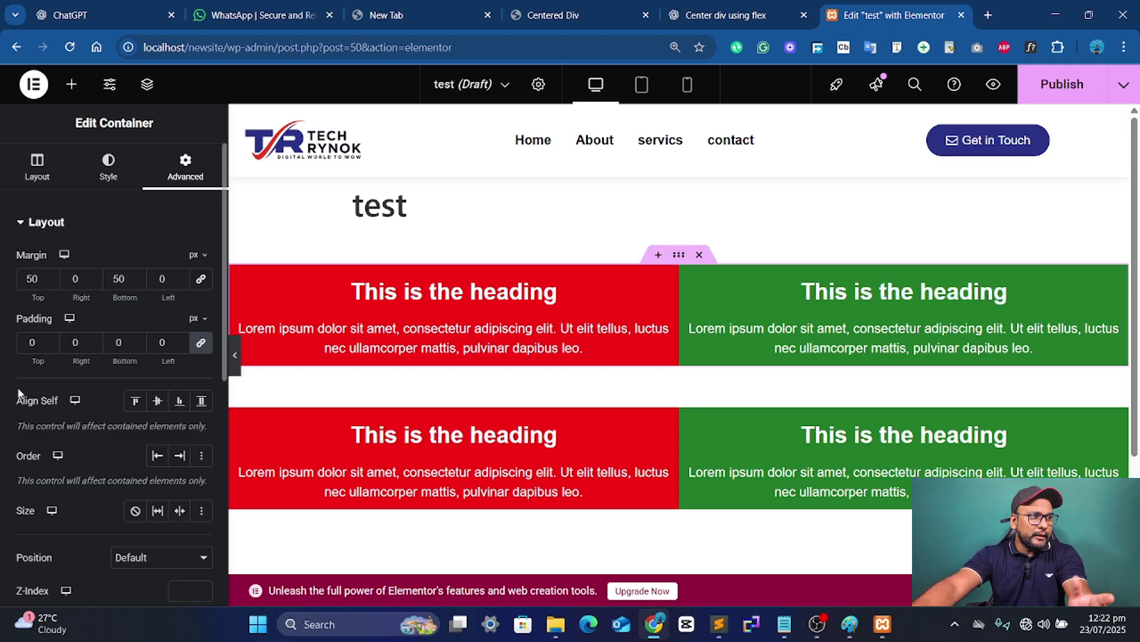
Step: Try a linked padding of 50 px on the first parent container and clear the padding values
{"action": "left_click_drag", "start_coordinate": [170, 341], "coordinate": [141, 423]}
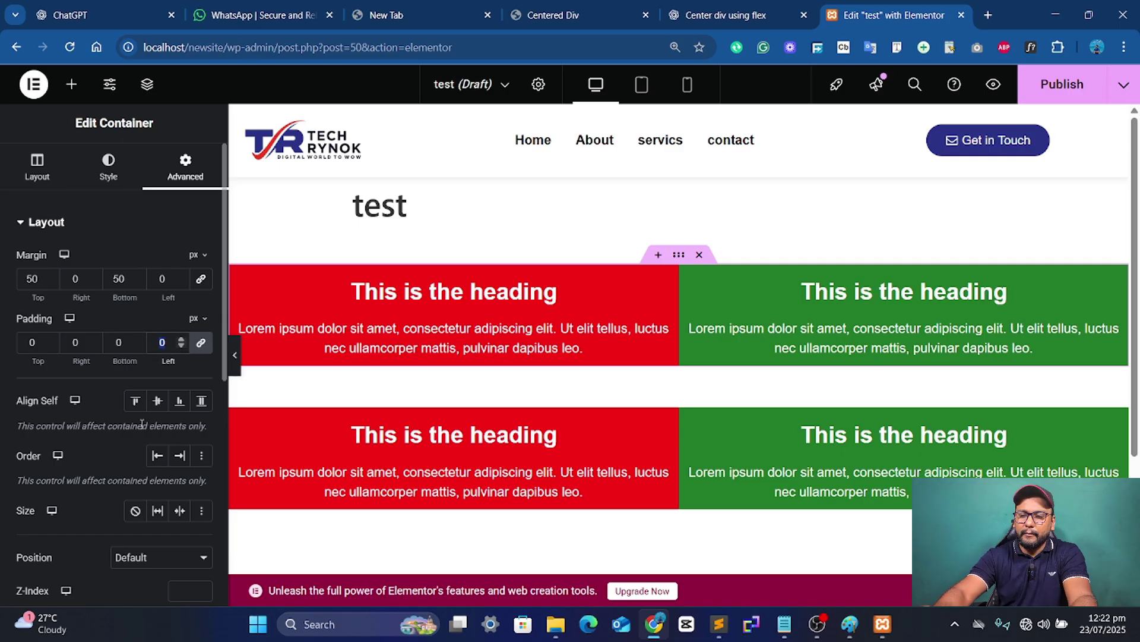
{"action": "type", "text": "50"}
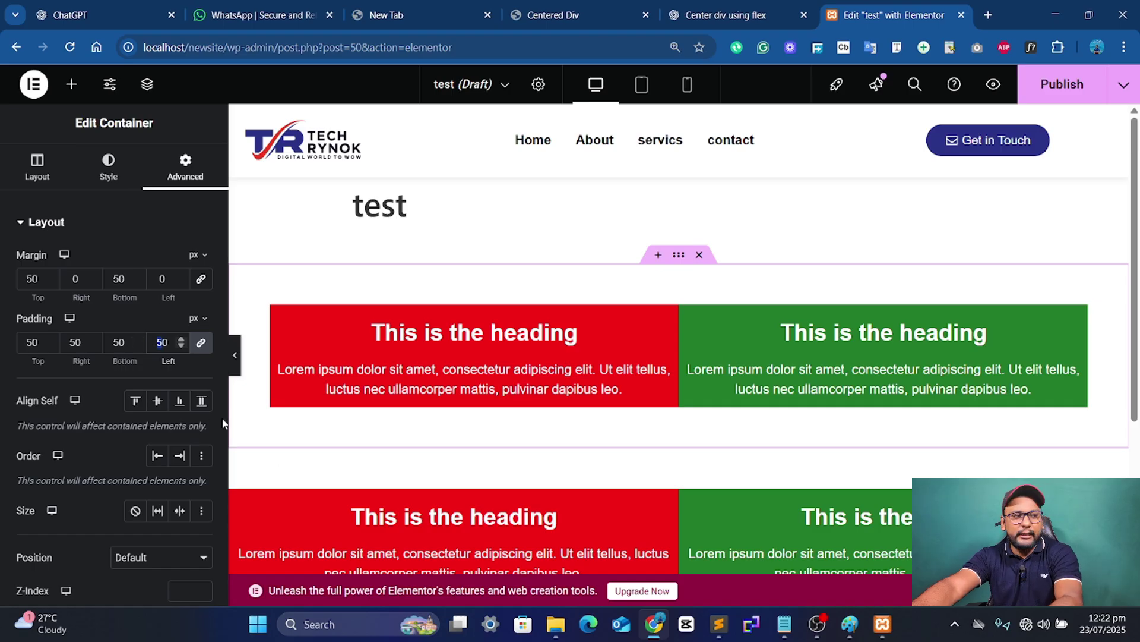
{"action": "double_click", "coordinate": [175, 337]}
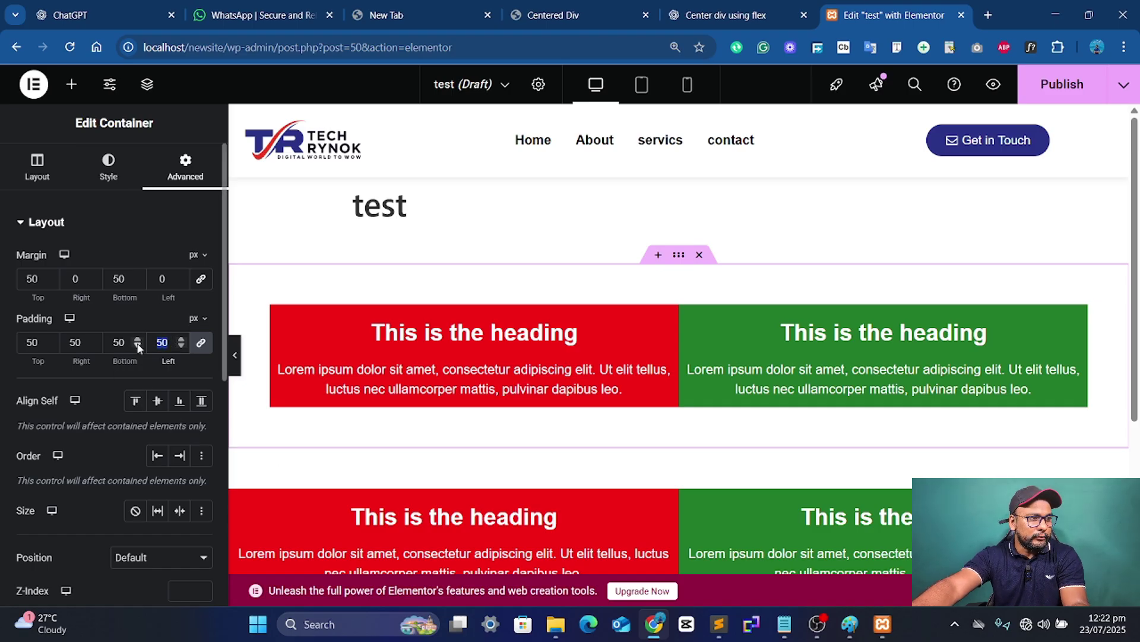
{"action": "key", "text": "BackSpace"}
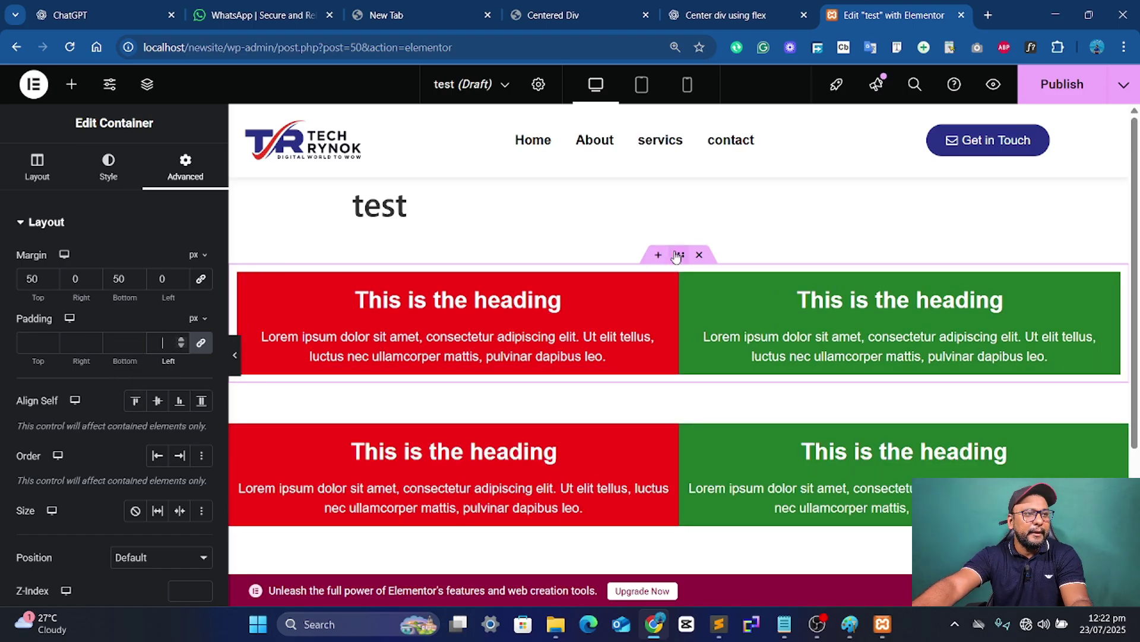
Step: Give the first parent container a classic background in black, #000000
{"action": "left_click", "coordinate": [105, 174]}
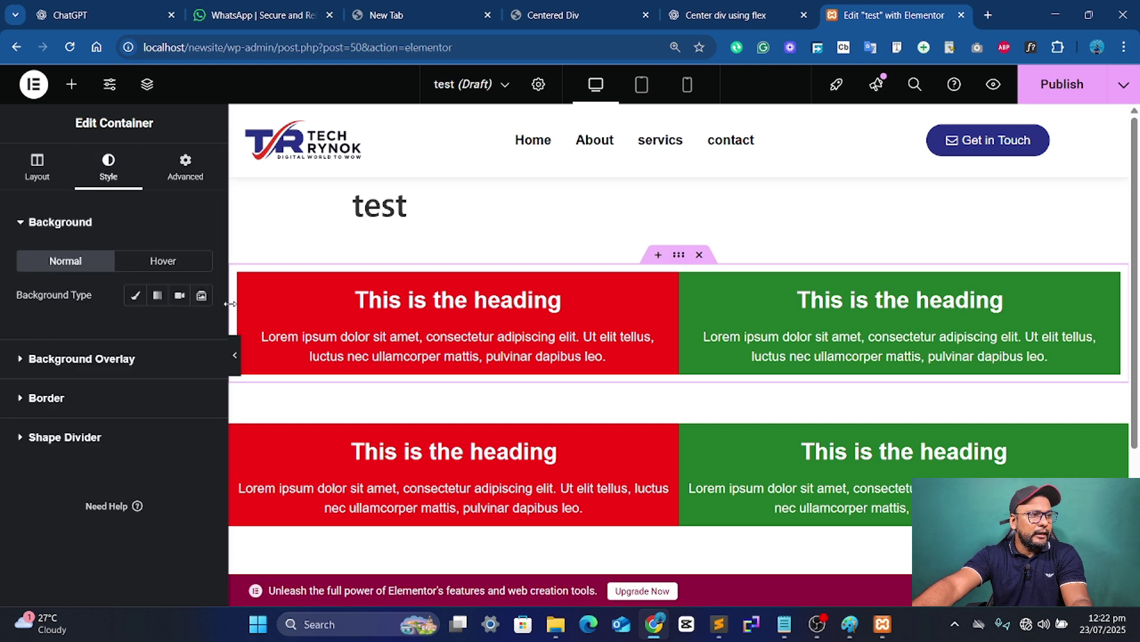
{"action": "left_click", "coordinate": [135, 295]}
{"action": "left_click", "coordinate": [201, 328]}
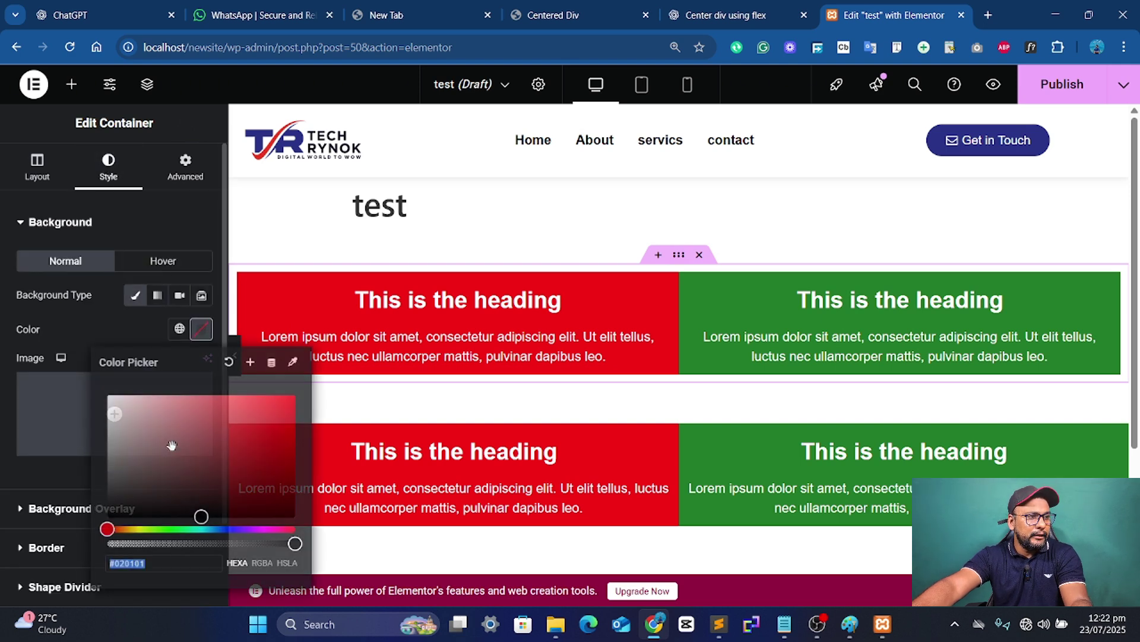
{"action": "left_click_drag", "start_coordinate": [123, 471], "coordinate": [100, 527]}
{"action": "left_click", "coordinate": [1, 470]}
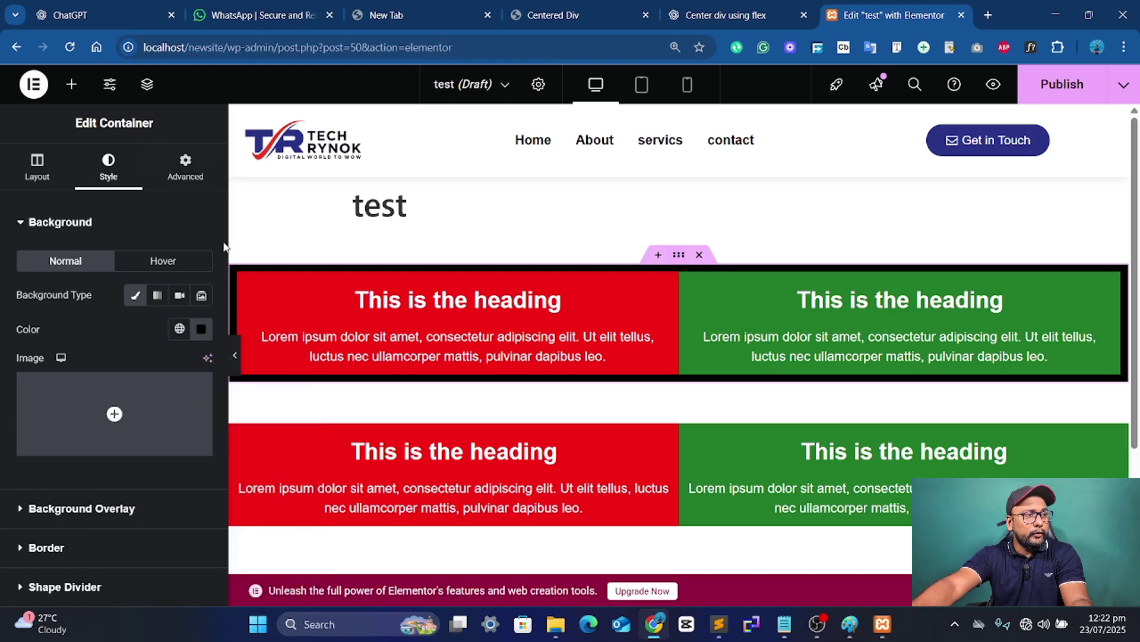
Step: Increase the first parent container's top margin to 80 px
{"action": "left_click", "coordinate": [185, 172]}
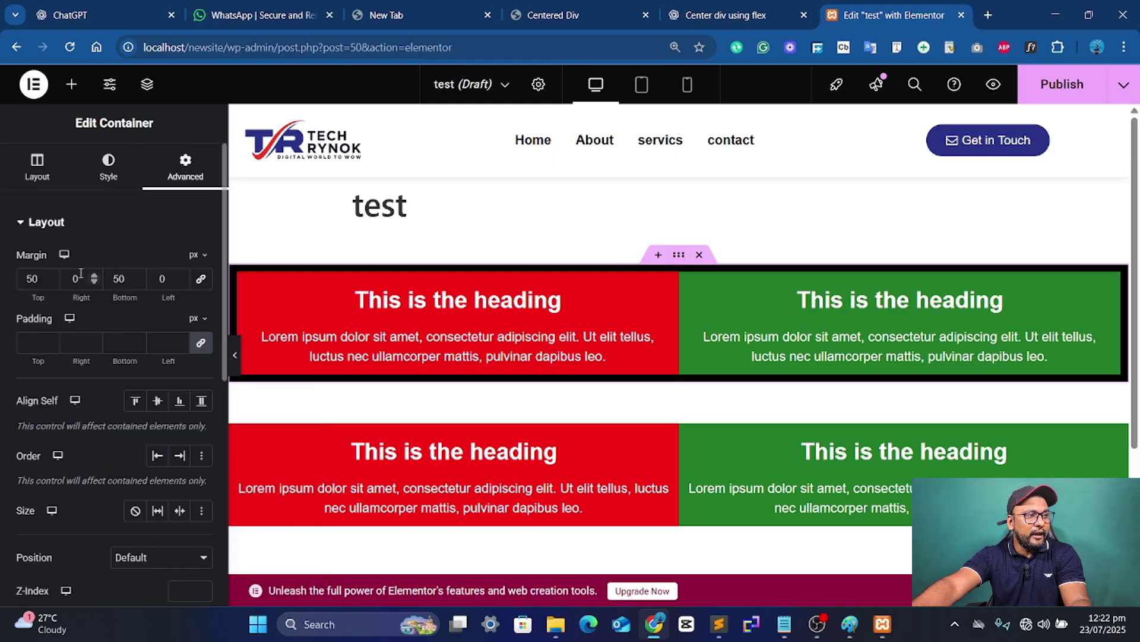
{"action": "left_click_drag", "start_coordinate": [40, 279], "coordinate": [1, 294]}
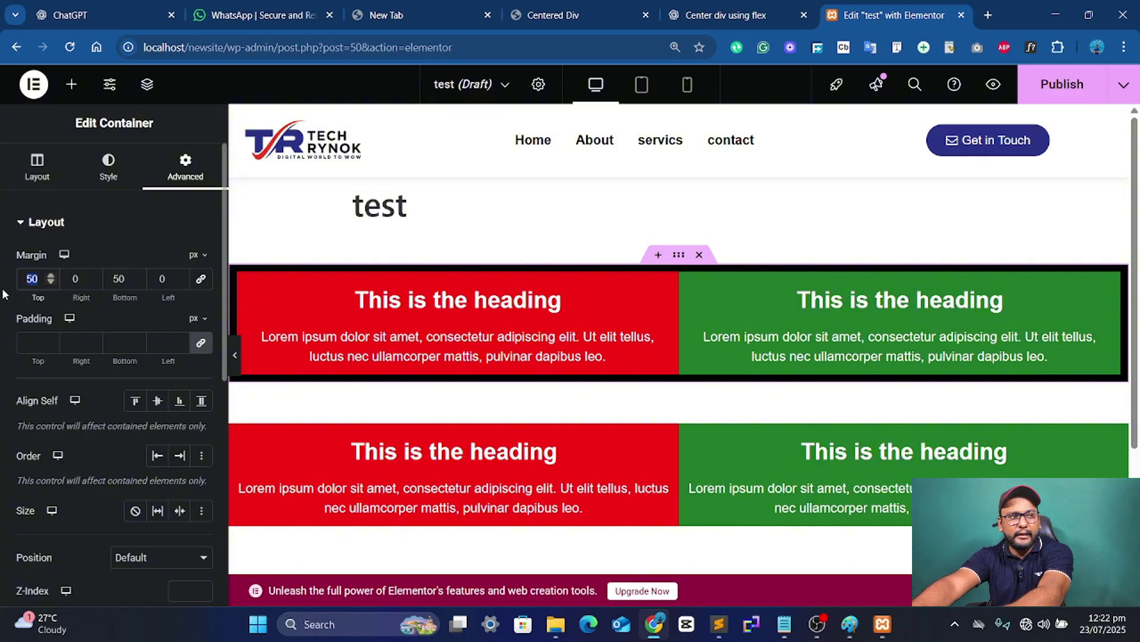
{"action": "type", "text": "50"}
{"action": "left_click", "coordinate": [53, 275]}
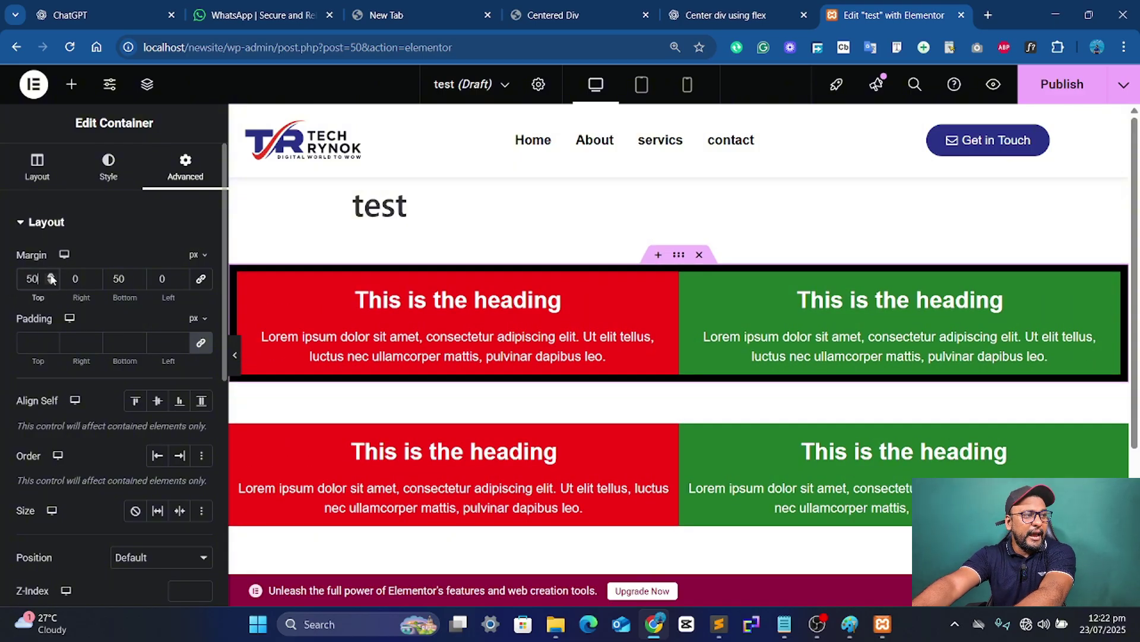
{"action": "left_click", "coordinate": [52, 276]}
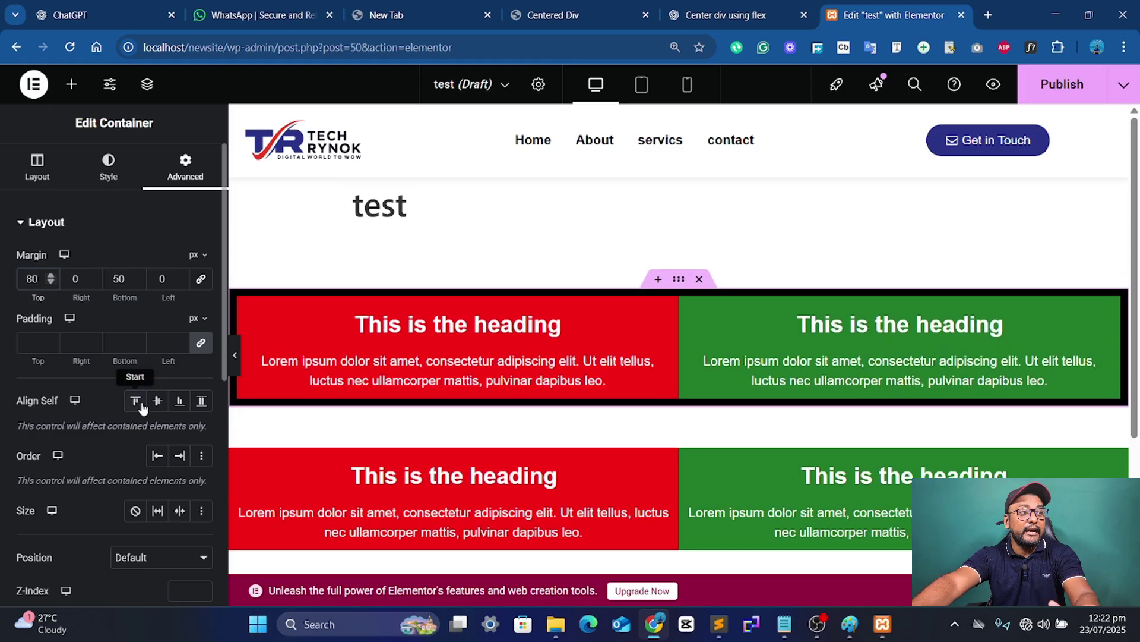
Step: Apply 50 px of linked padding around the first parent container's columns and remove it again
{"action": "left_click", "coordinate": [152, 340]}
{"action": "type", "text": "50"}
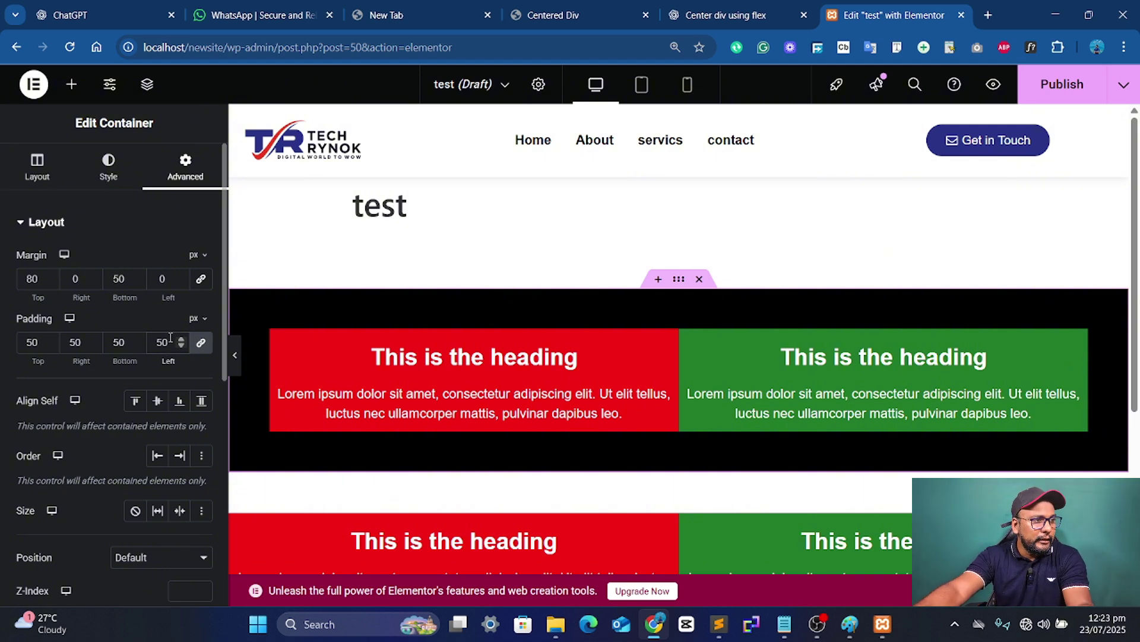
{"action": "double_click", "coordinate": [170, 337]}
{"action": "key", "text": "BackSpace"}
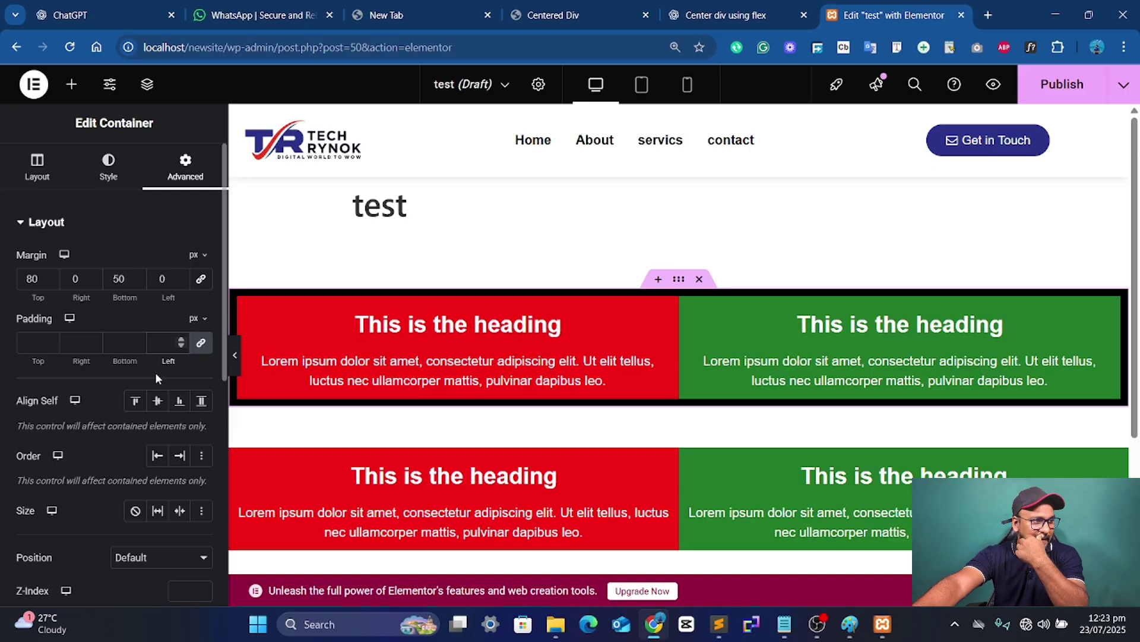
{"action": "scroll", "coordinate": [499, 368], "scroll_direction": "down", "scroll_amount": 1}
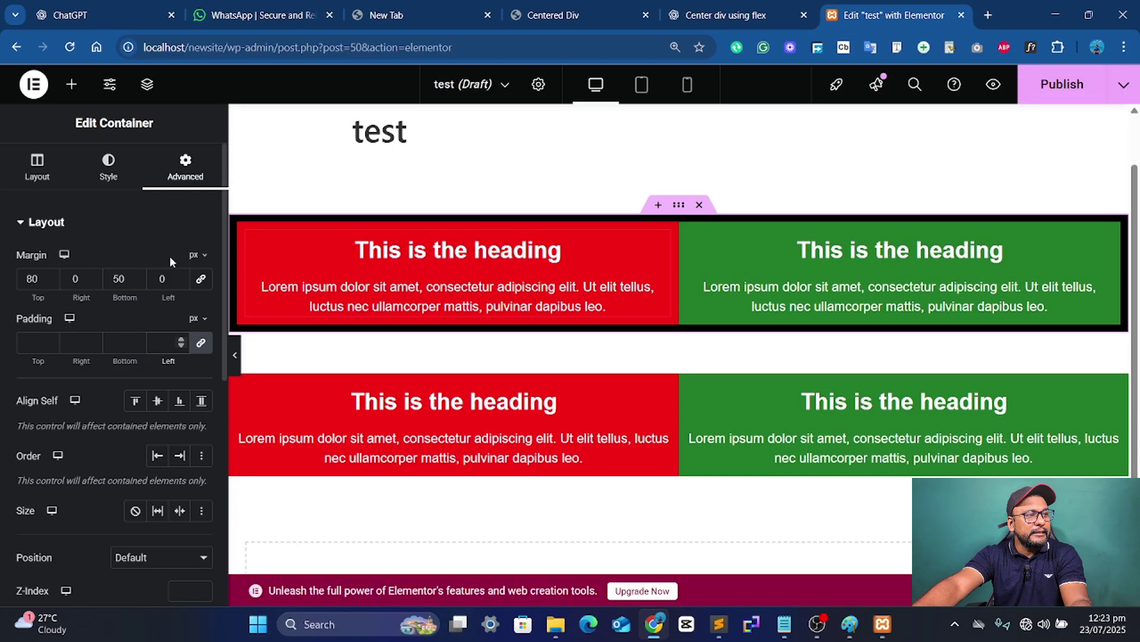
Step: Clear the black background color from the first parent container
{"action": "left_click", "coordinate": [107, 167]}
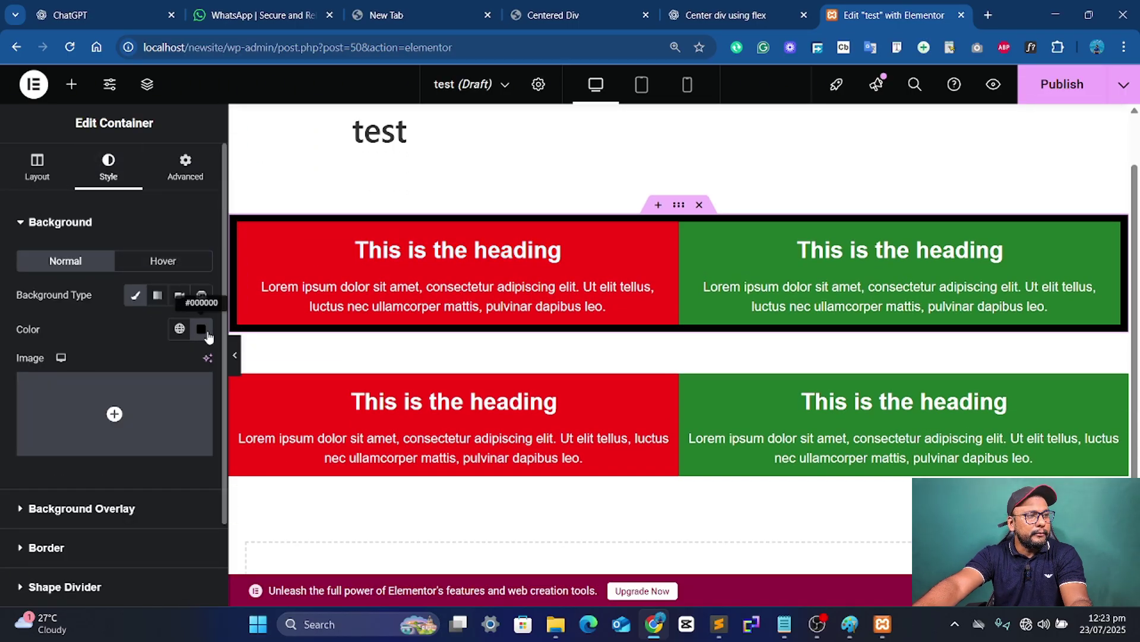
{"action": "left_click", "coordinate": [205, 333]}
{"action": "left_click", "coordinate": [230, 363]}
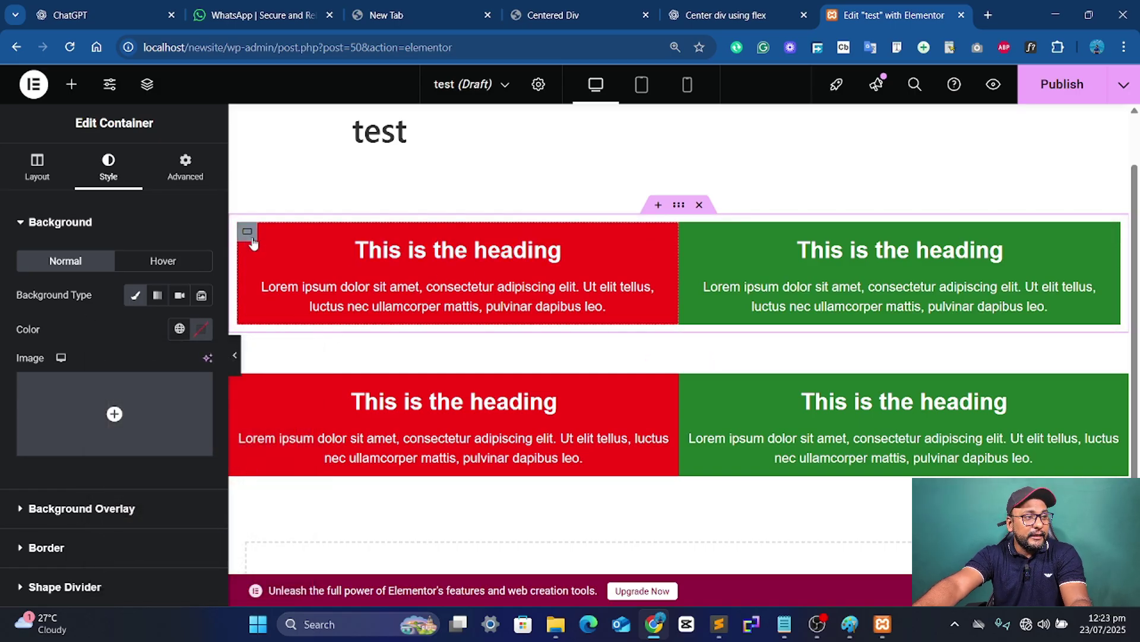
Step: Try 20 px of linked padding on the first row's red column and set it to 50 px on all sides
{"action": "left_click", "coordinate": [251, 239]}
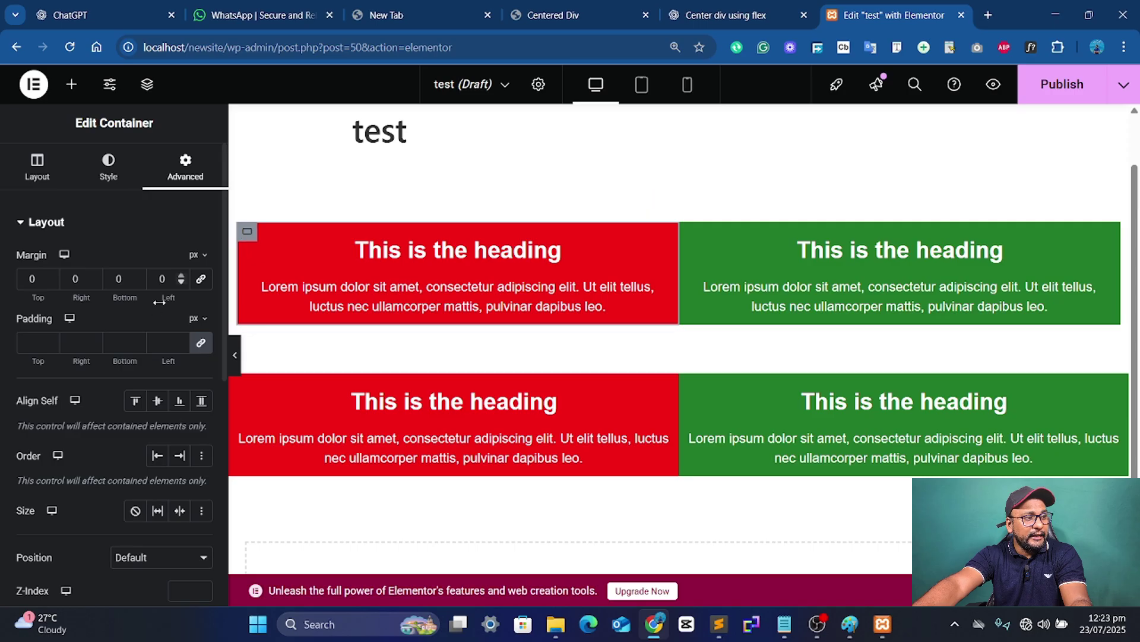
{"action": "left_click", "coordinate": [165, 342]}
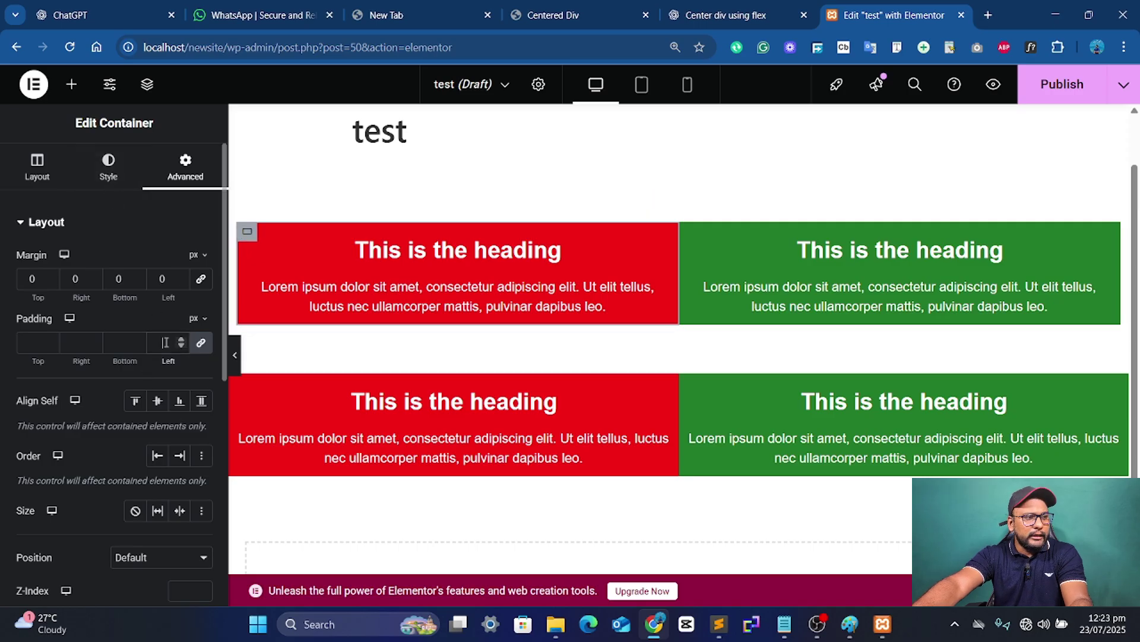
{"action": "type", "text": "20"}
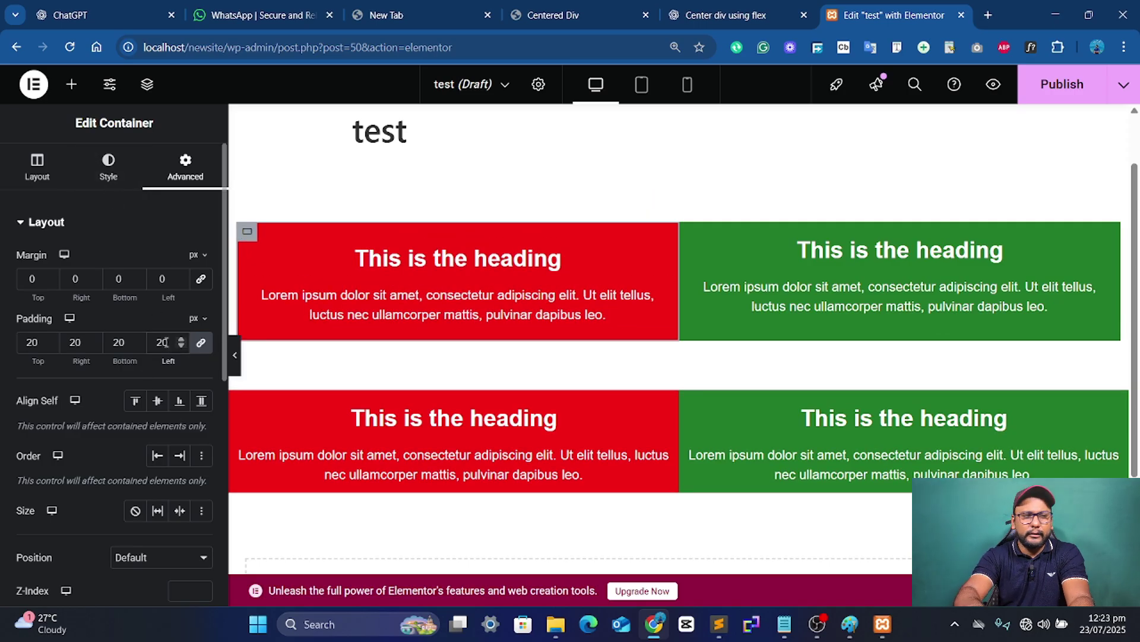
{"action": "key", "text": "BackSpace"}
{"action": "key", "text": "BackSpace"}
{"action": "type", "text": "50"}
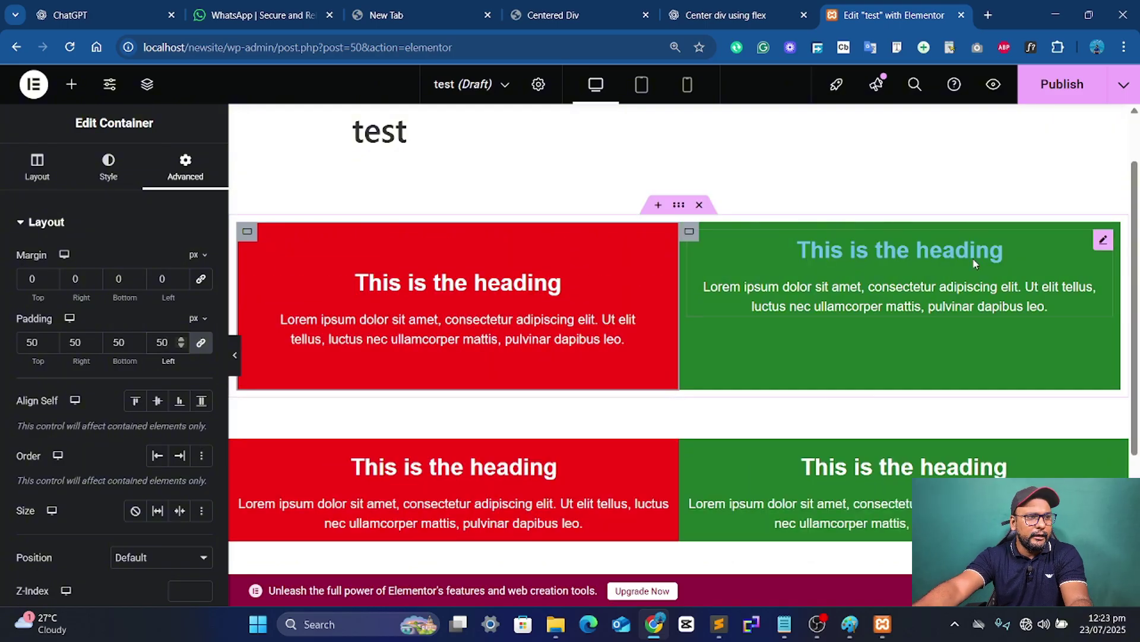
Step: Apply 50 px of linked padding to the first row's green column
{"action": "left_click", "coordinate": [616, 295]}
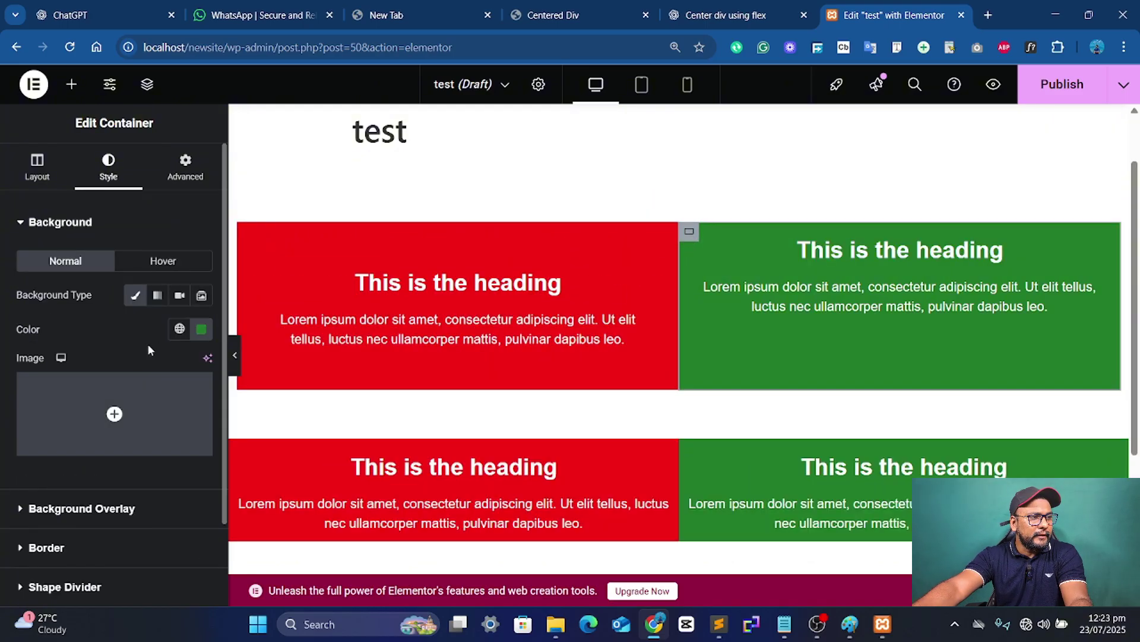
{"action": "left_click", "coordinate": [183, 169]}
{"action": "left_click", "coordinate": [164, 342]}
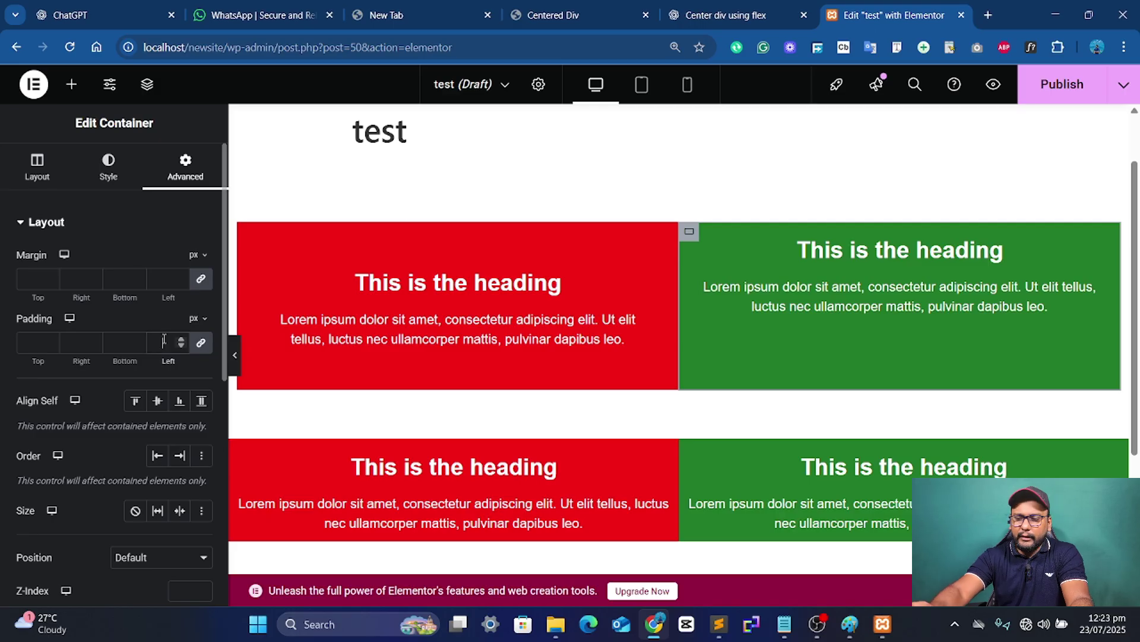
{"action": "type", "text": "50"}
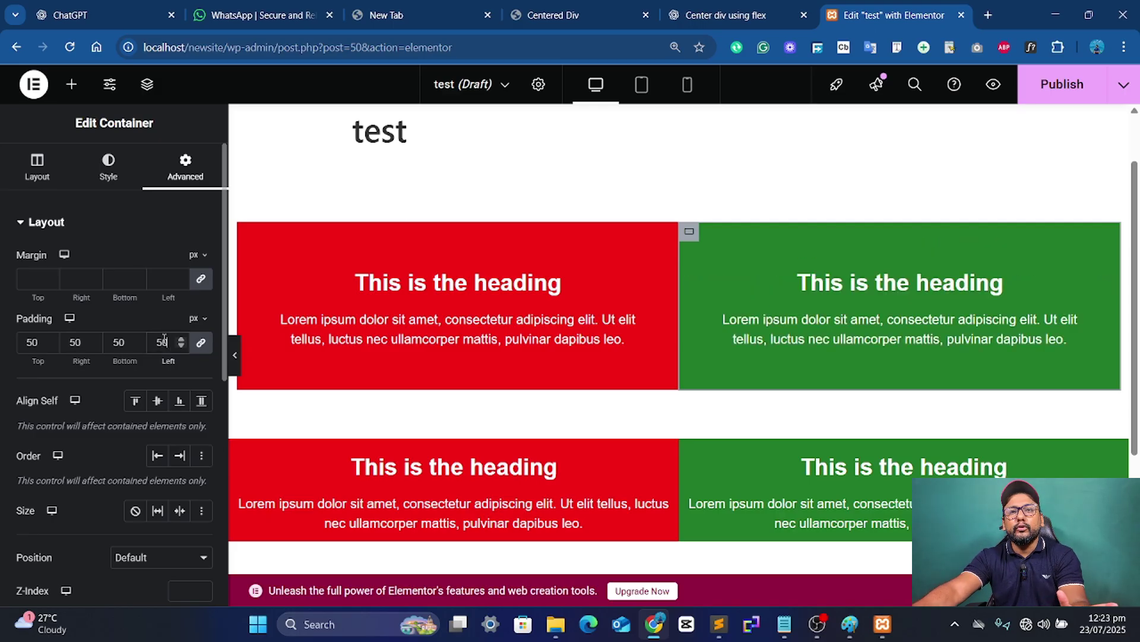
Step: Compare the spacing inside the padded first row's columns with the unpadded columns of the second row
{"action": "scroll", "coordinate": [895, 374], "scroll_direction": "down", "scroll_amount": 2}
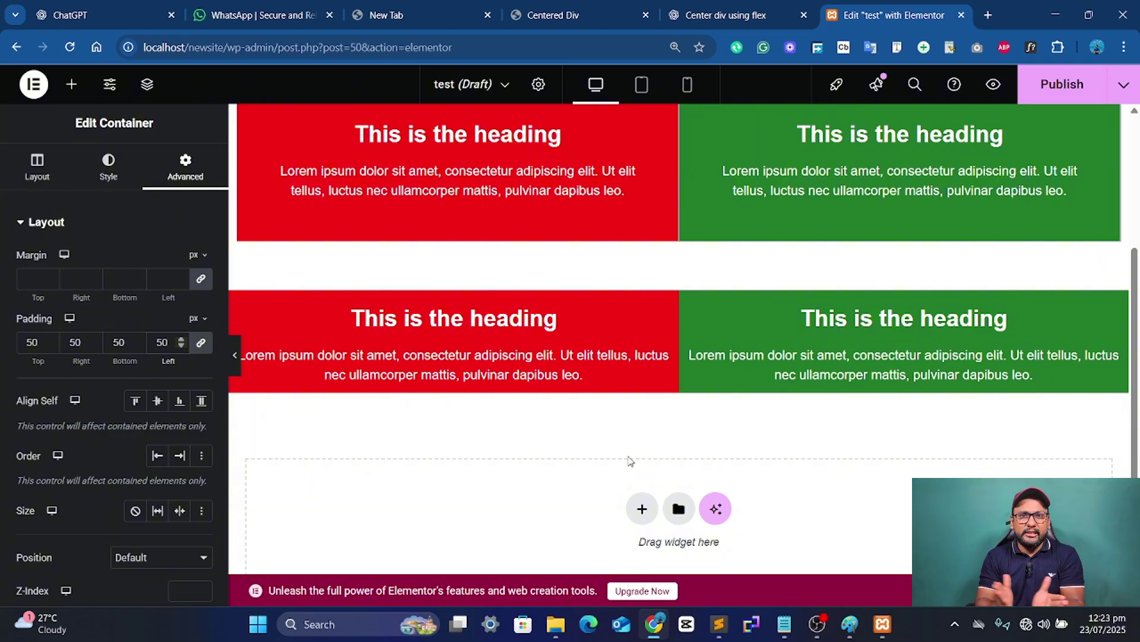
{"action": "scroll", "coordinate": [652, 407], "scroll_direction": "up", "scroll_amount": 4}
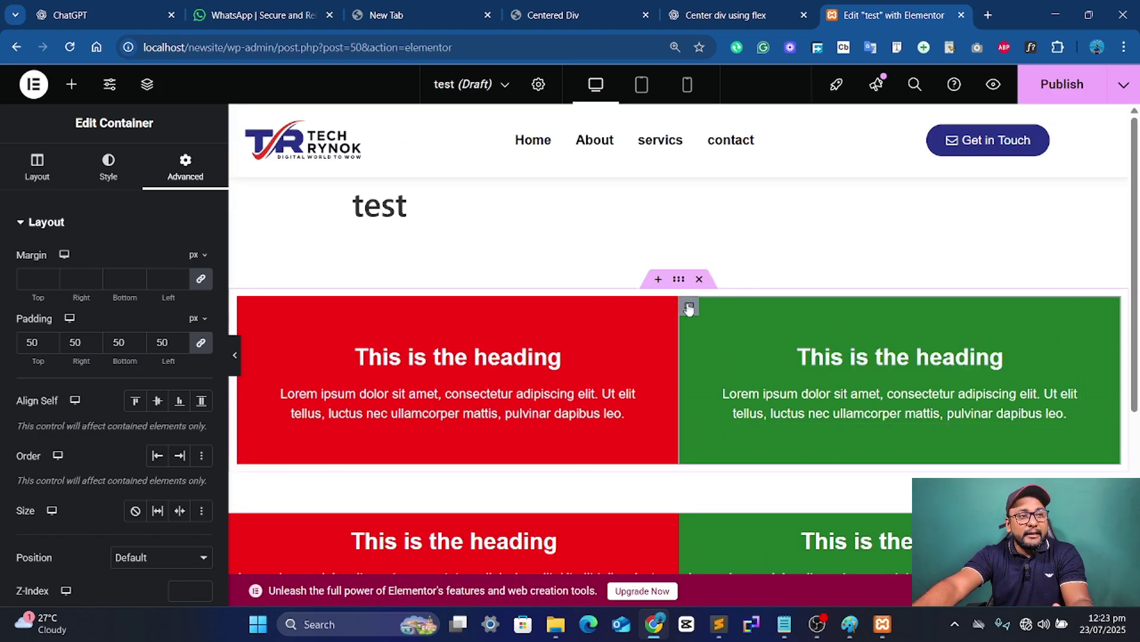
{"action": "scroll", "coordinate": [713, 356], "scroll_direction": "down", "scroll_amount": 5}
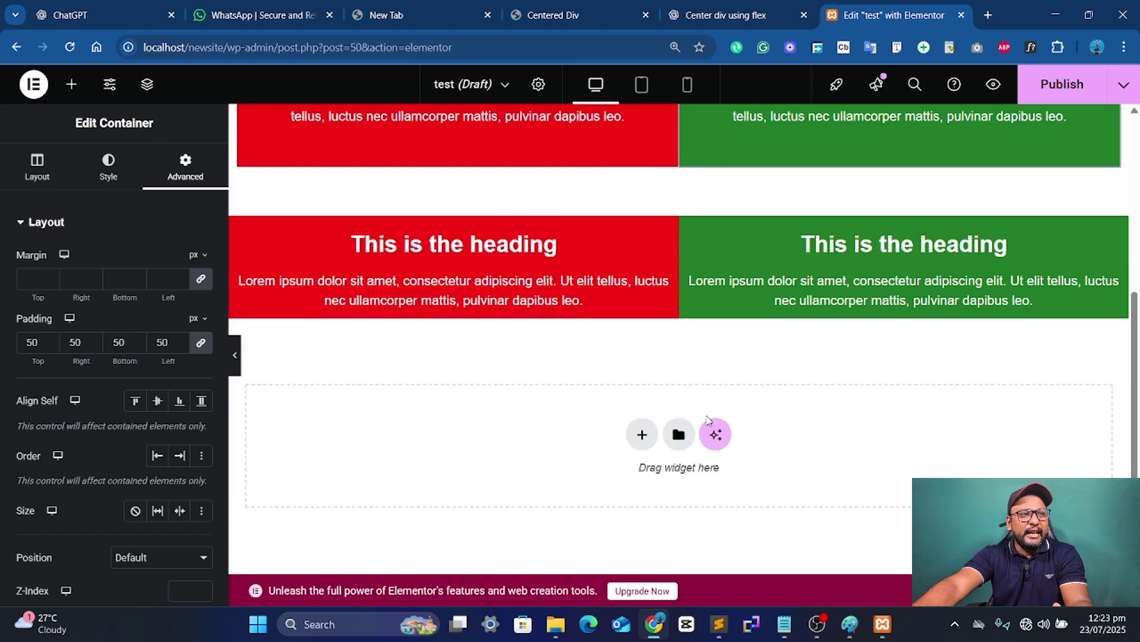
{"action": "scroll", "coordinate": [742, 406], "scroll_direction": "up", "scroll_amount": 1}
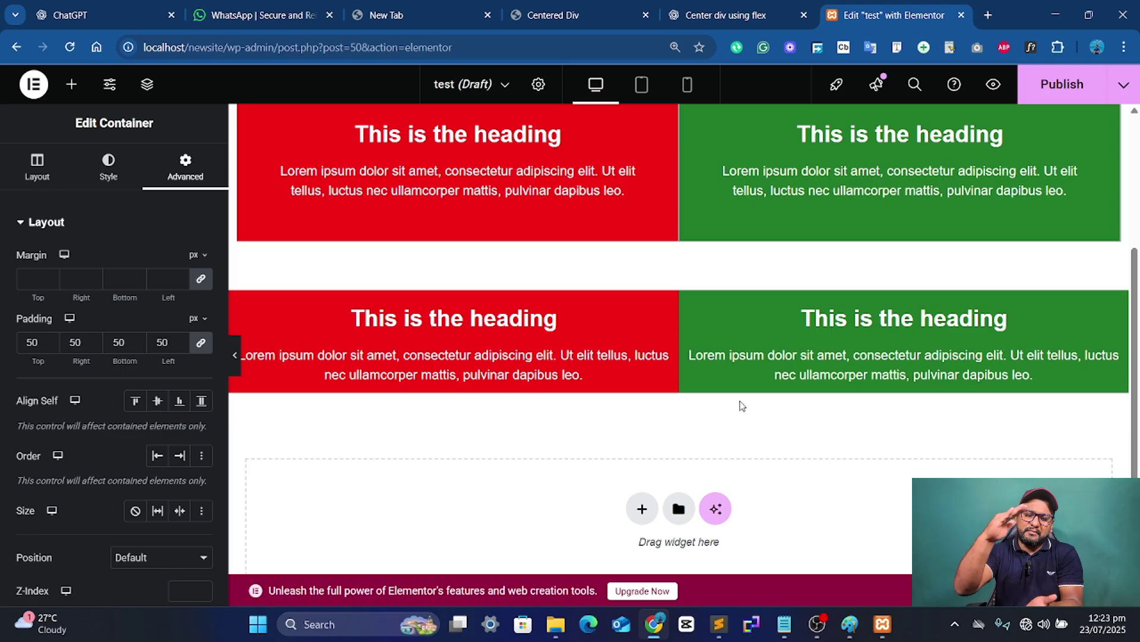
{"action": "scroll", "coordinate": [743, 406], "scroll_direction": "up", "scroll_amount": 4}
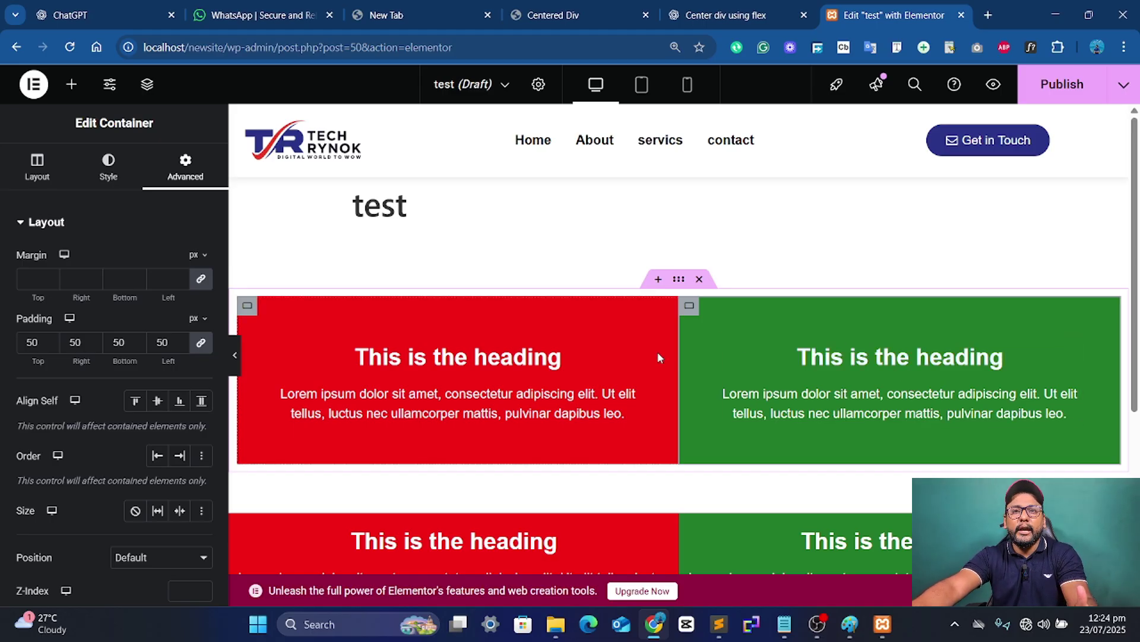
{"action": "scroll", "coordinate": [660, 275], "scroll_direction": "down", "scroll_amount": 3}
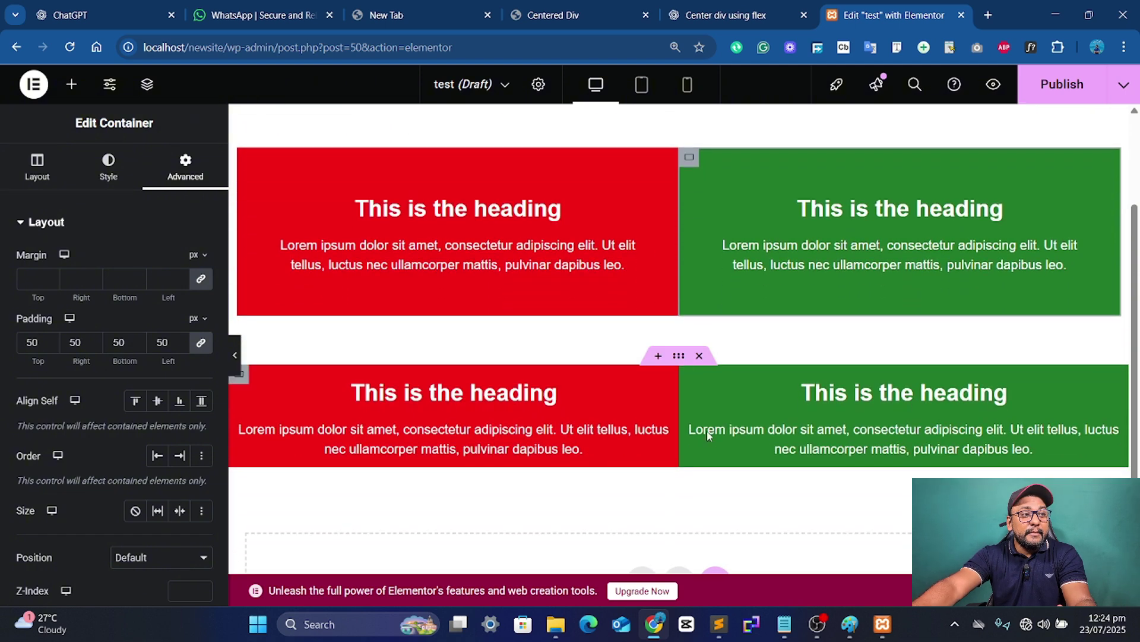
{"action": "scroll", "coordinate": [654, 297], "scroll_direction": "up", "scroll_amount": 2}
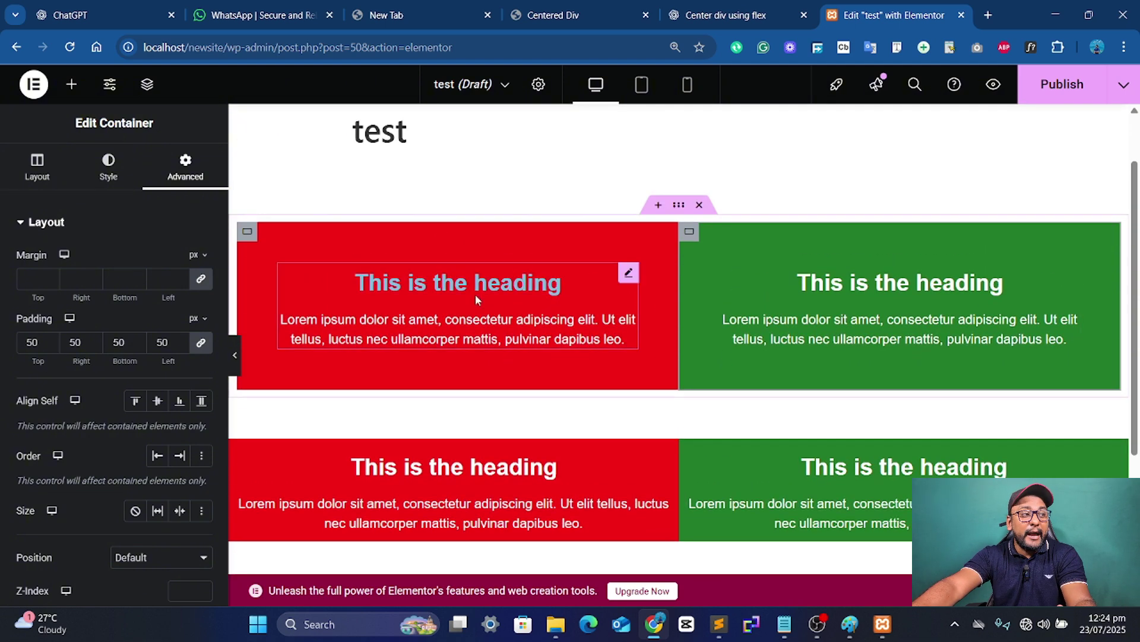
Step: Try 500 px of linked padding on the first row's green column and clear its padding values
{"action": "double_click", "coordinate": [31, 342]}
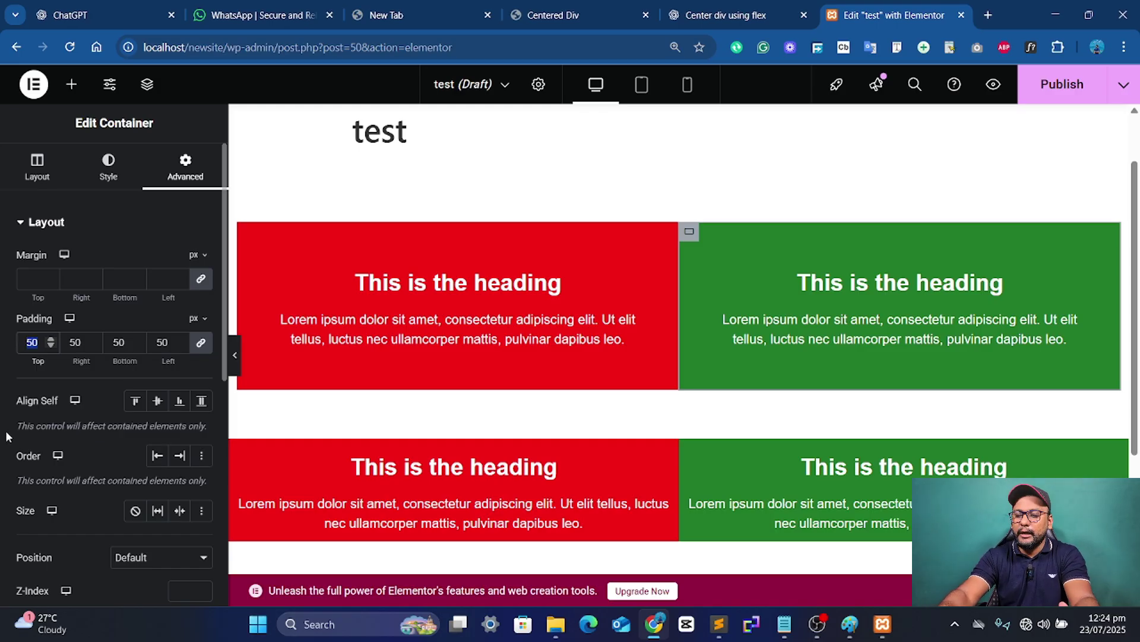
{"action": "type", "text": "500"}
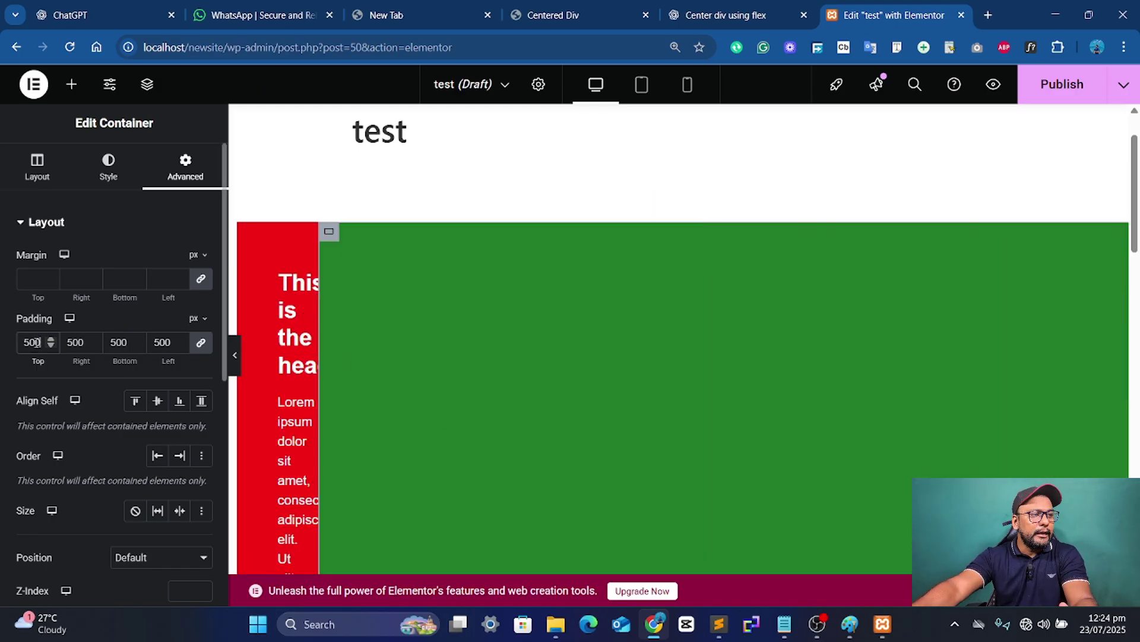
{"action": "key", "text": "ctrl+a"}
{"action": "key", "text": "BackSpace"}
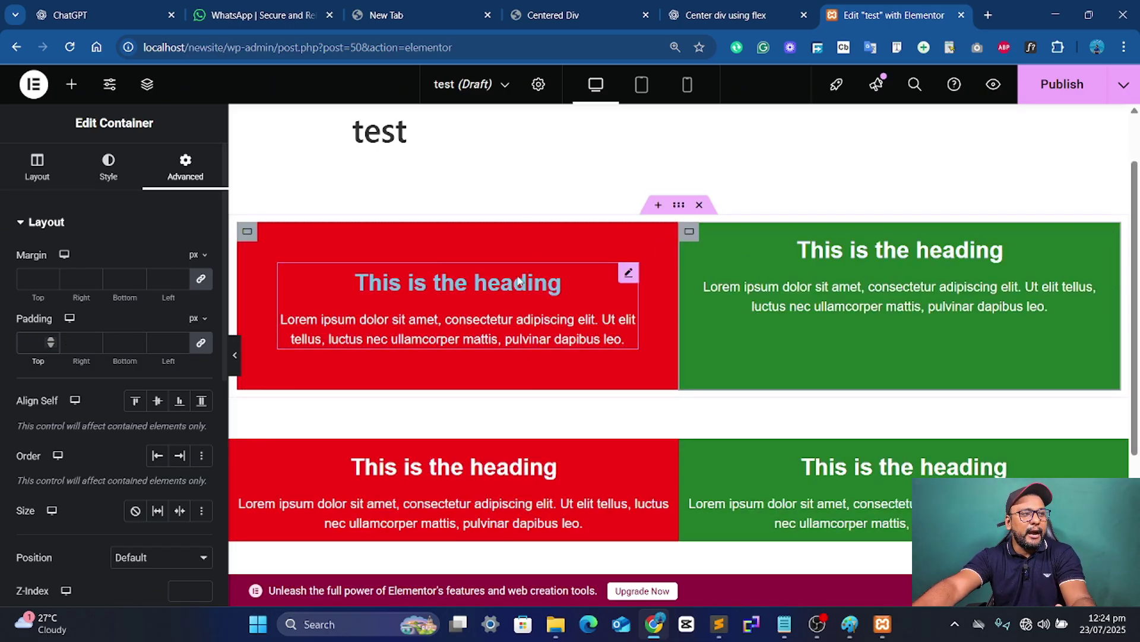
Step: Replace the linked padding of the first row's red column with unlinked values of 100 px for top and bottom
{"action": "left_click", "coordinate": [247, 232]}
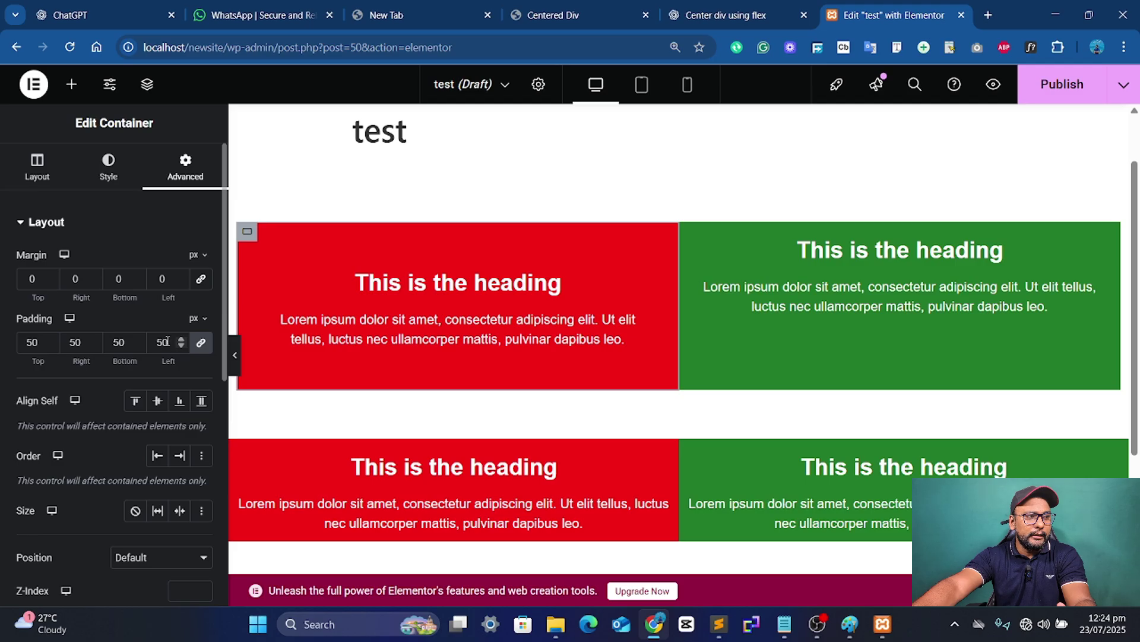
{"action": "double_click", "coordinate": [168, 341]}
{"action": "key", "text": "BackSpace"}
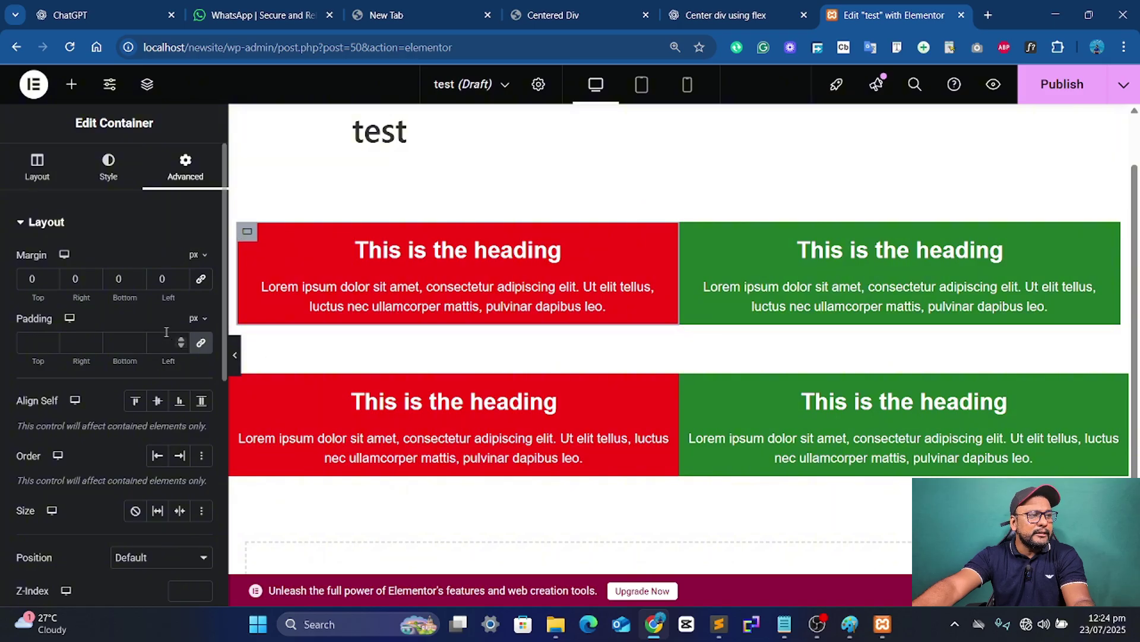
{"action": "left_click", "coordinate": [201, 344]}
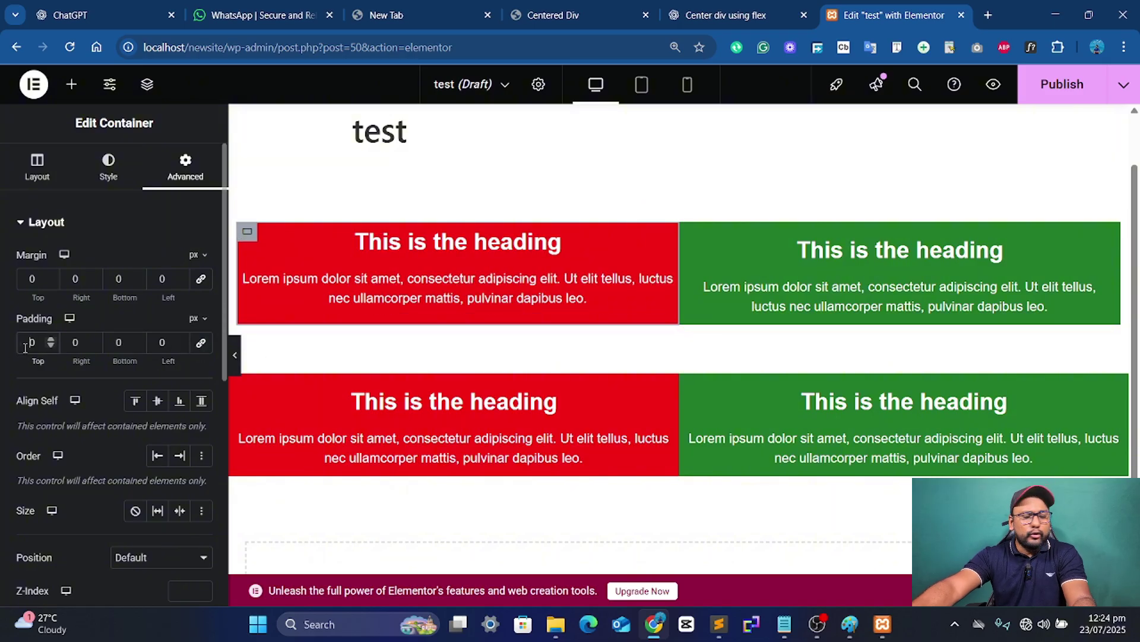
{"action": "left_click", "coordinate": [25, 348]}
{"action": "type", "text": "100"}
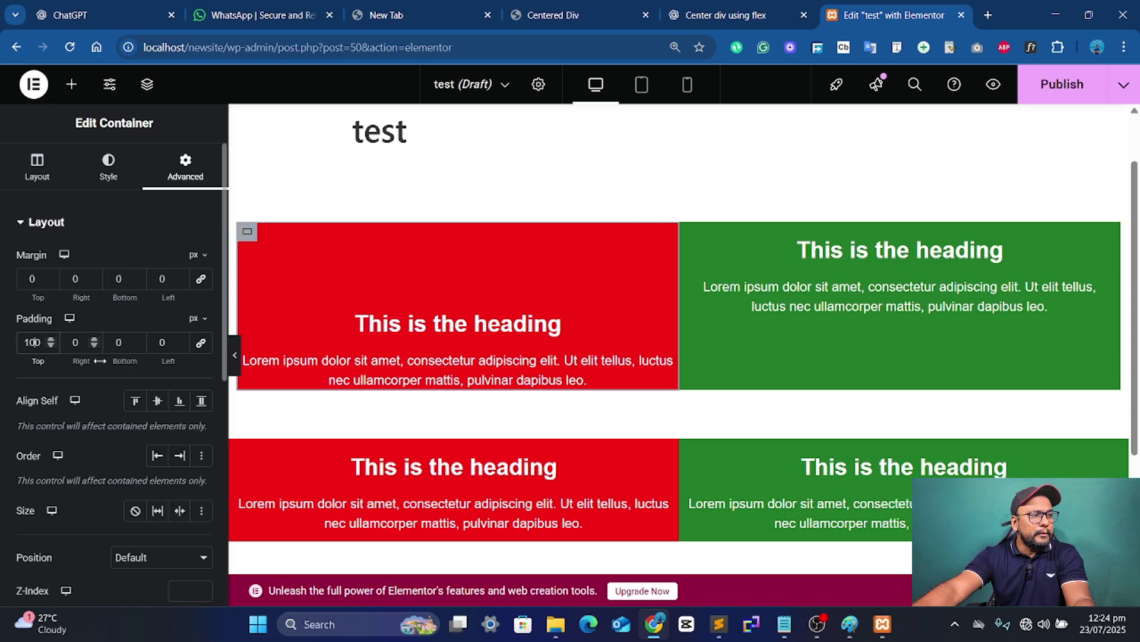
{"action": "left_click", "coordinate": [105, 345]}
{"action": "type", "text": "100"}
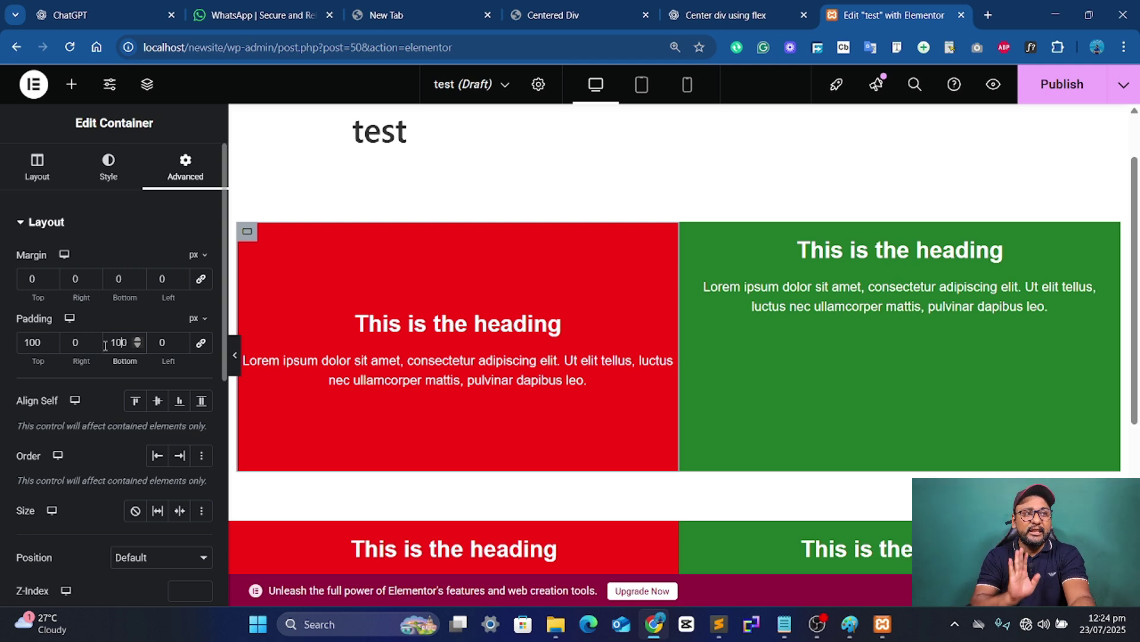
Step: Check the red column's top and bottom padding in the tablet and mobile previews and return to the desktop view
{"action": "left_click", "coordinate": [645, 86]}
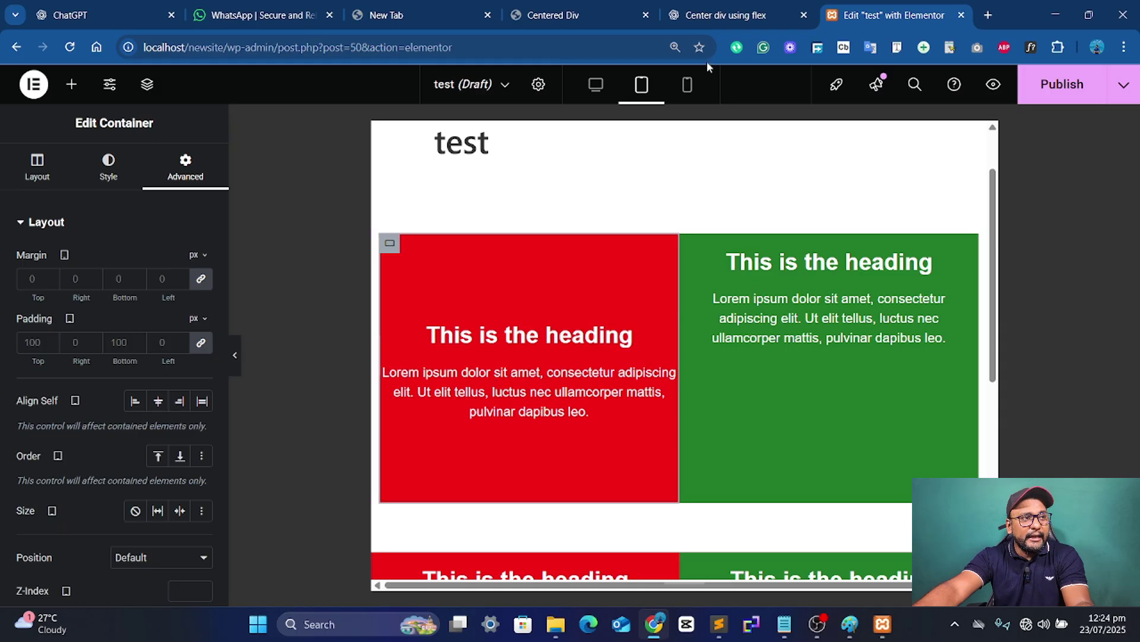
{"action": "left_click", "coordinate": [687, 85]}
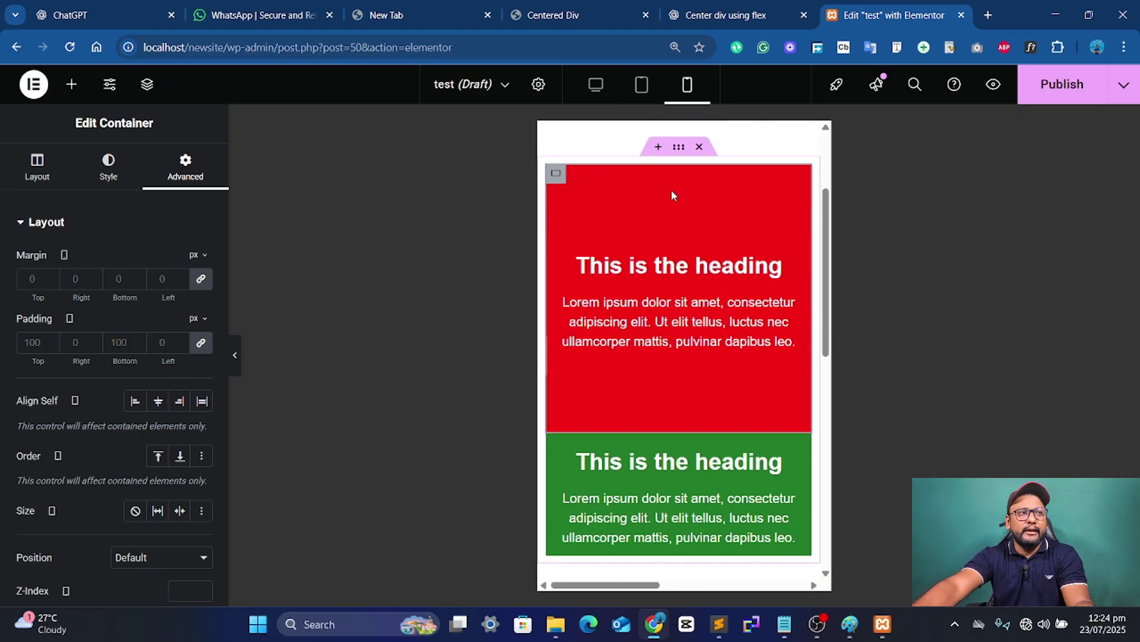
{"action": "left_click", "coordinate": [641, 84]}
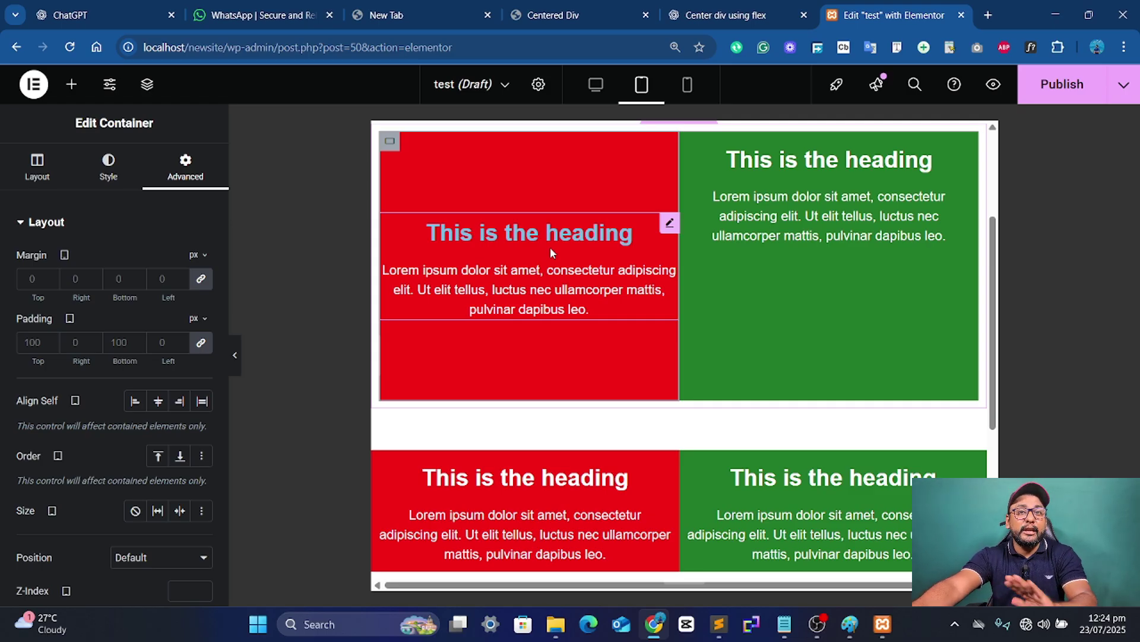
{"action": "scroll", "coordinate": [522, 232], "scroll_direction": "up", "scroll_amount": 1}
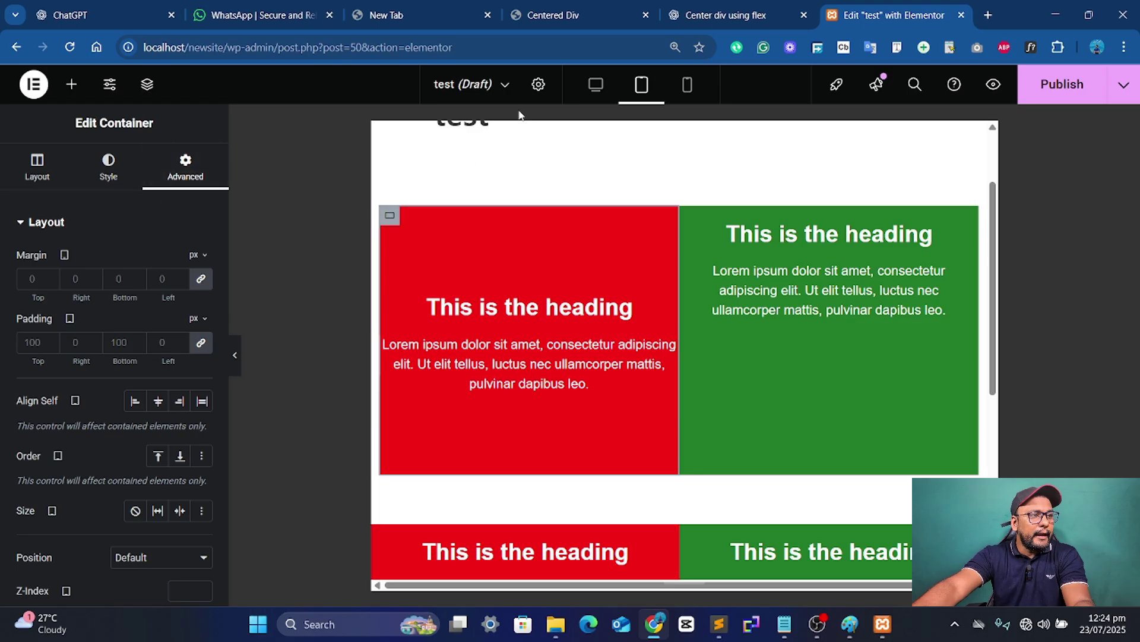
{"action": "left_click", "coordinate": [596, 84]}
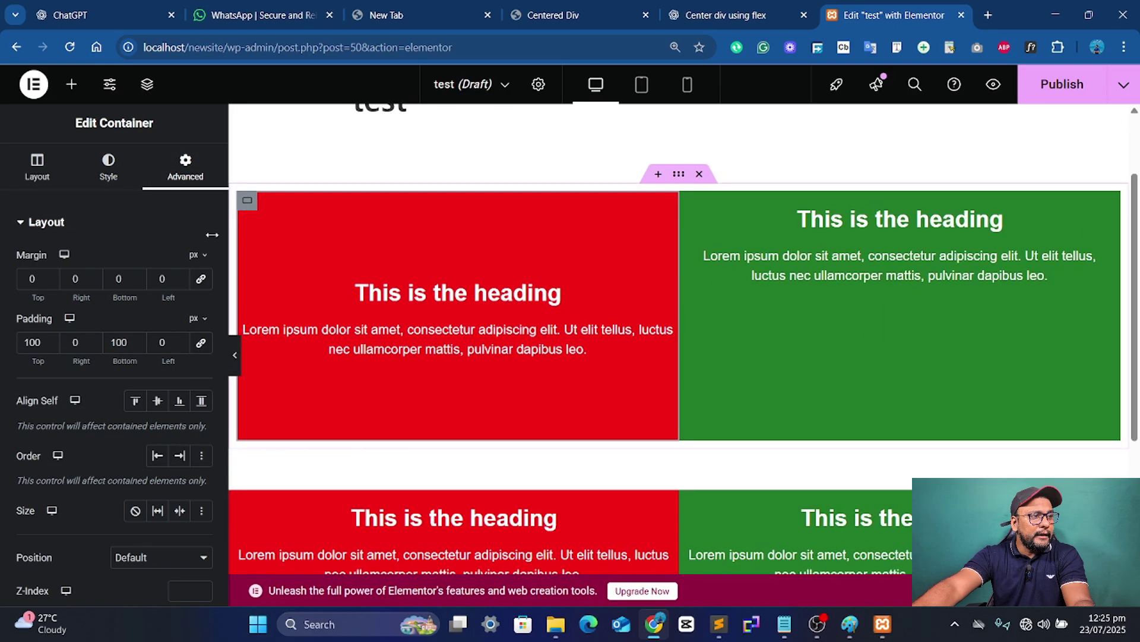
Step: Try a 100 px left margin on the first row's red column and reset it to 0
{"action": "double_click", "coordinate": [152, 281]}
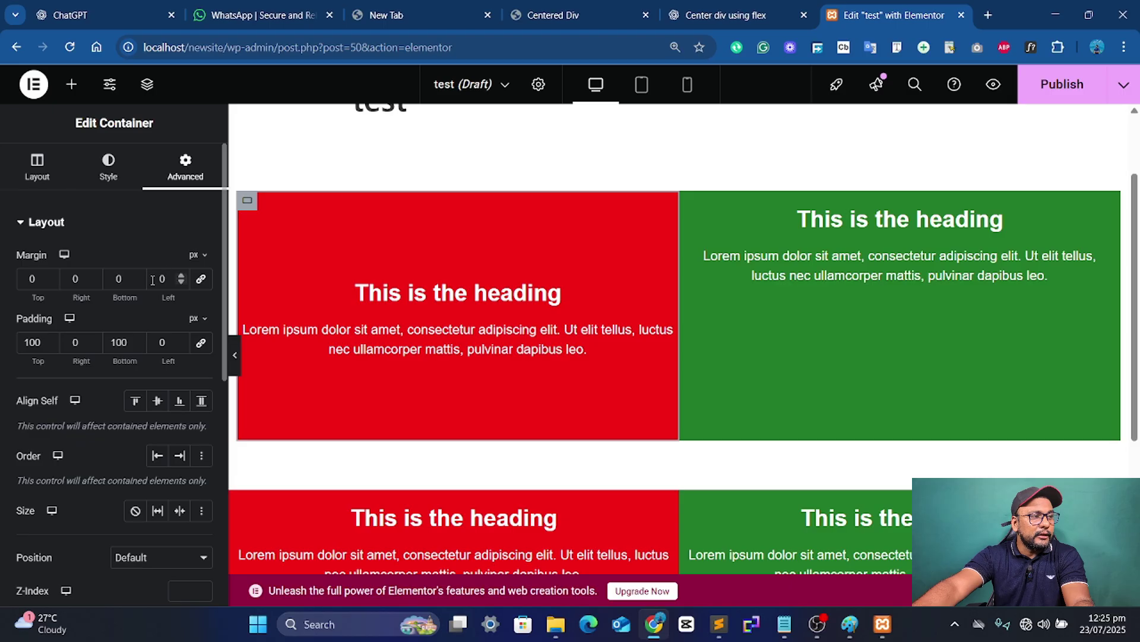
{"action": "type", "text": "100"}
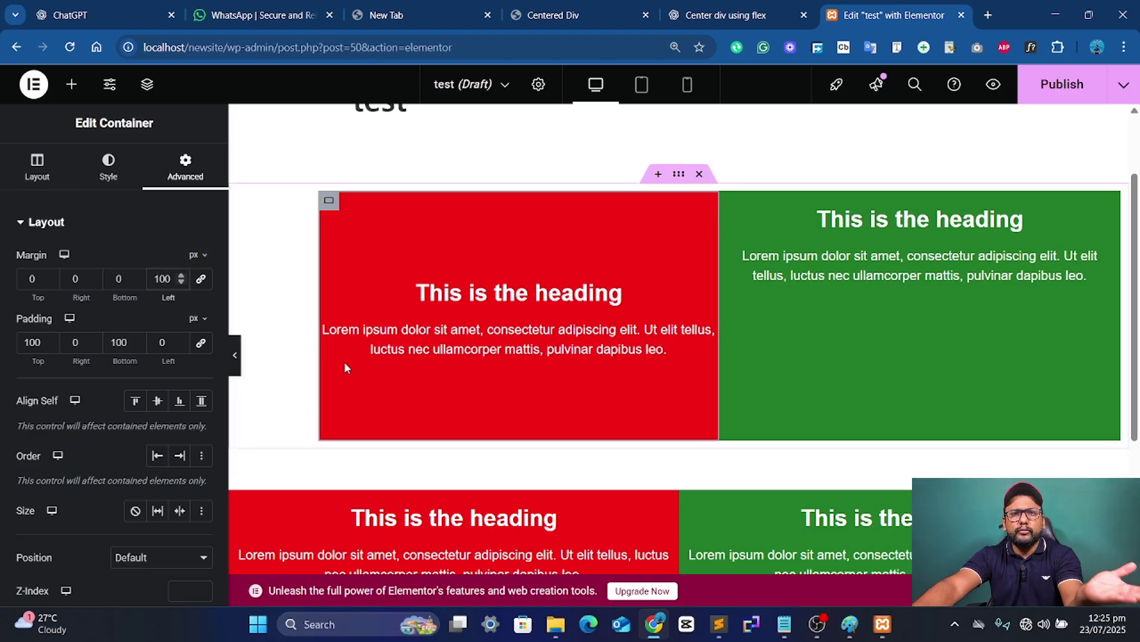
{"action": "double_click", "coordinate": [168, 279]}
{"action": "type", "text": "0"}
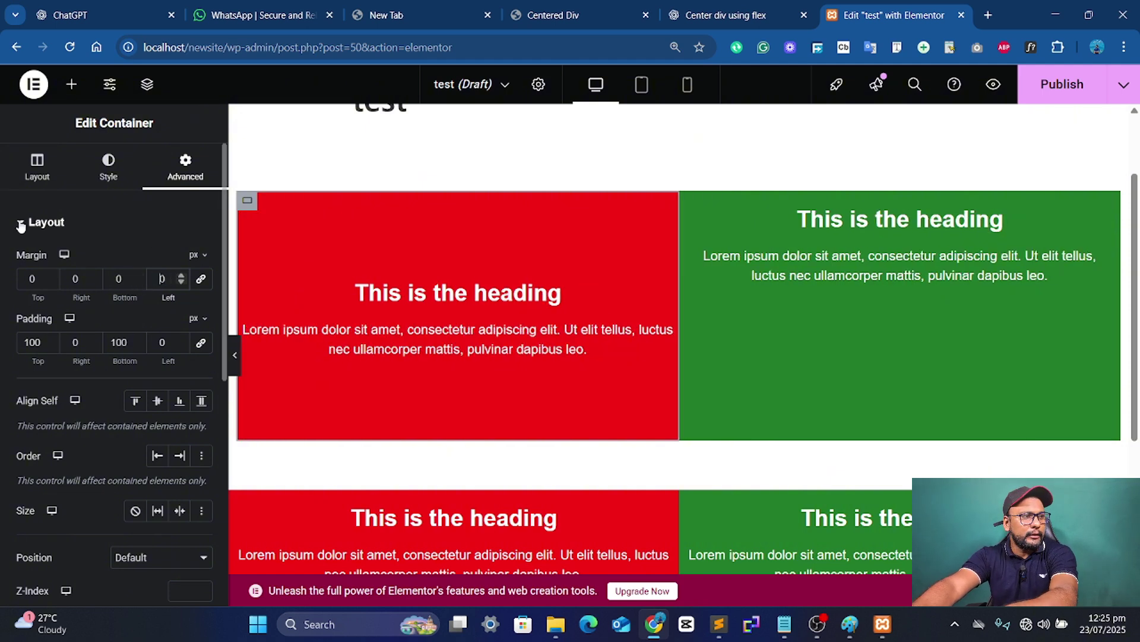
Step: Set the red column's right margin to 100 px and check it in the tablet, mobile and desktop views
{"action": "double_click", "coordinate": [77, 279]}
{"action": "type", "text": "100"}
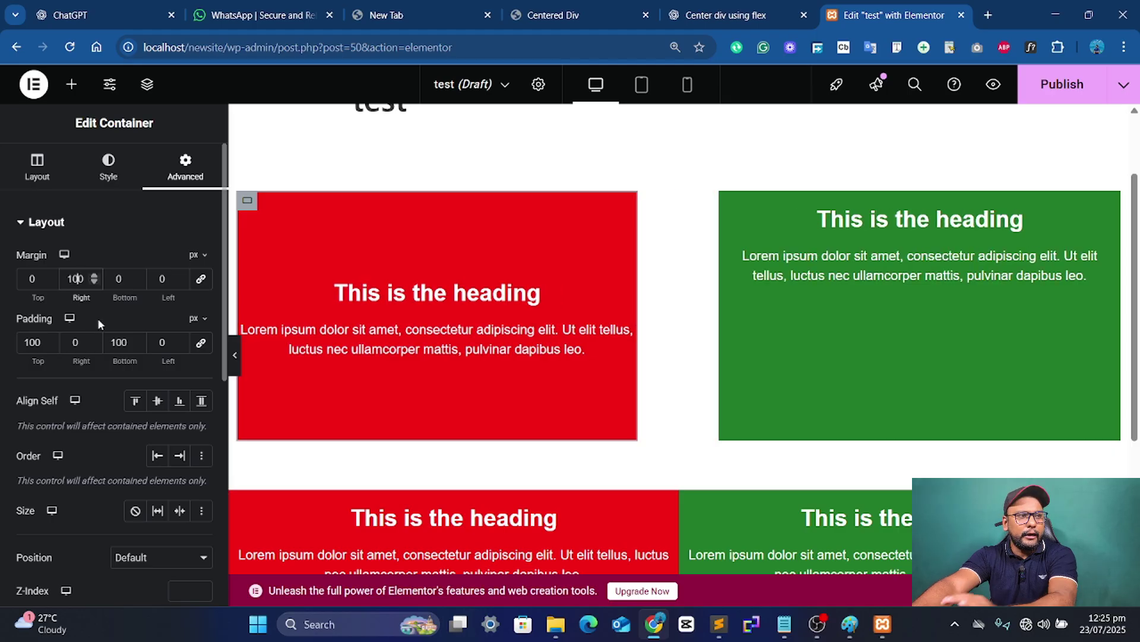
{"action": "left_click", "coordinate": [641, 83]}
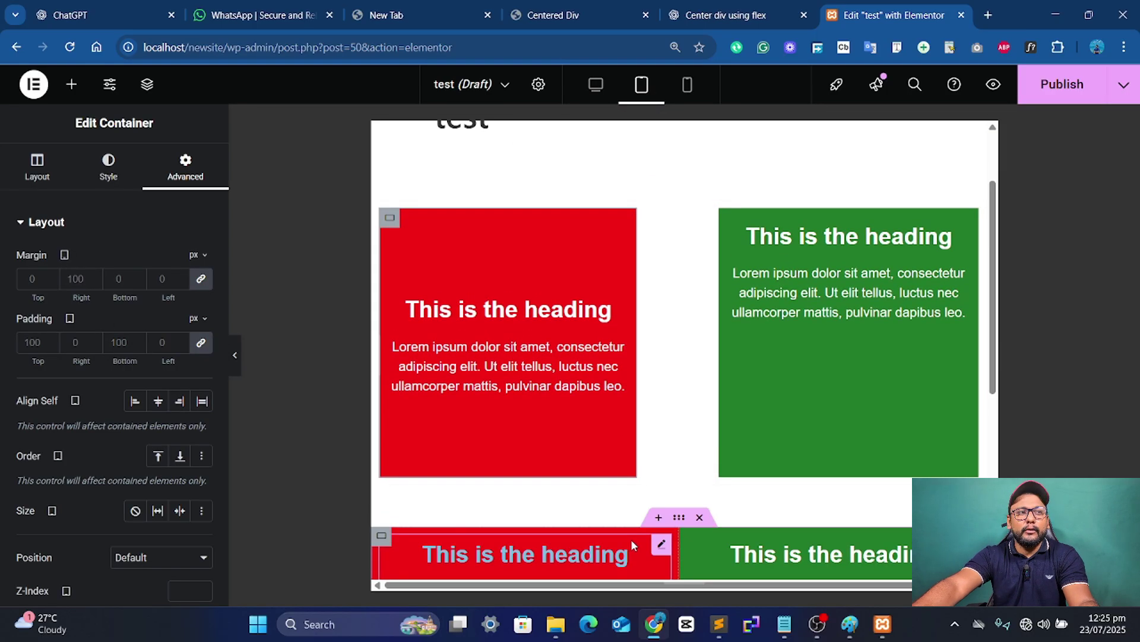
{"action": "left_click", "coordinate": [687, 84]}
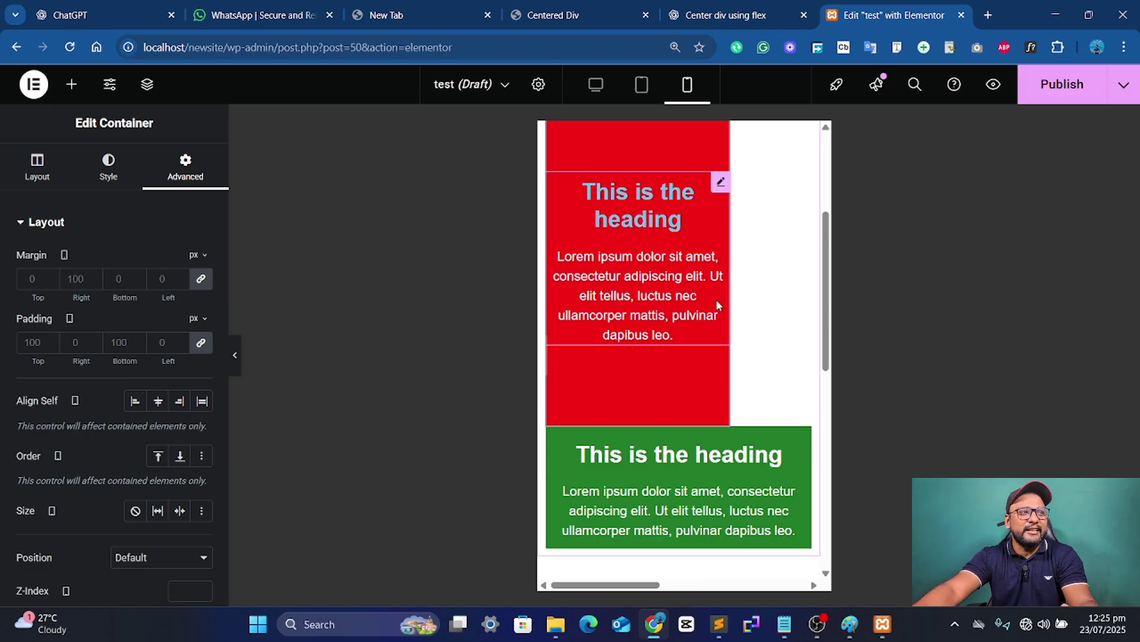
{"action": "left_click", "coordinate": [596, 87]}
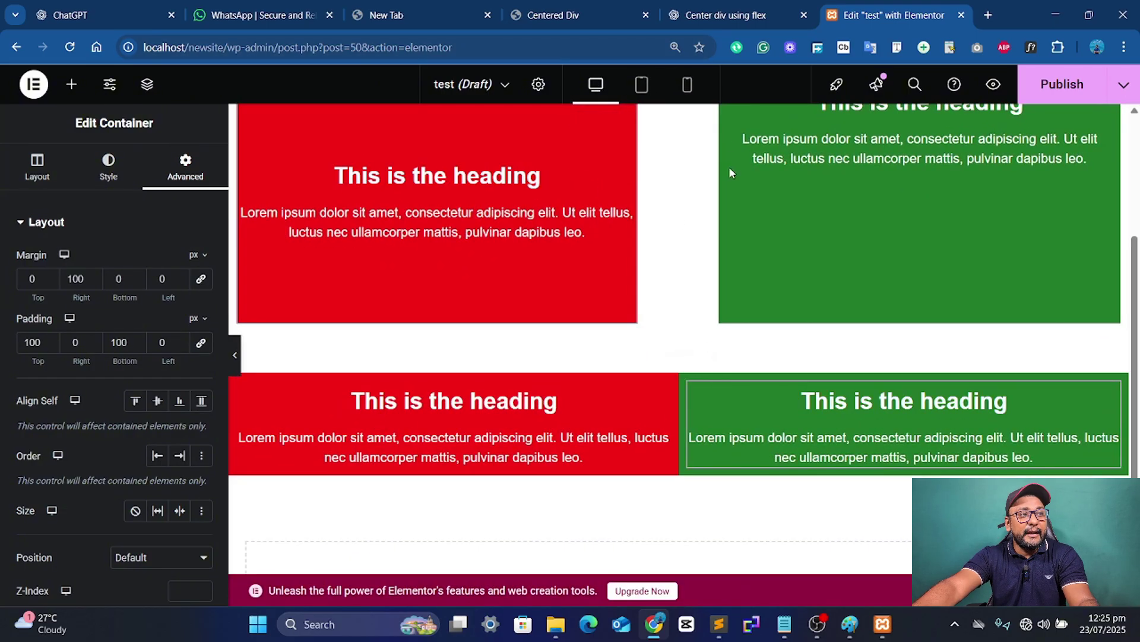
Step: Set the red column's linked margin to 0 for tablet only and compare the desktop and tablet views
{"action": "left_click", "coordinate": [641, 84]}
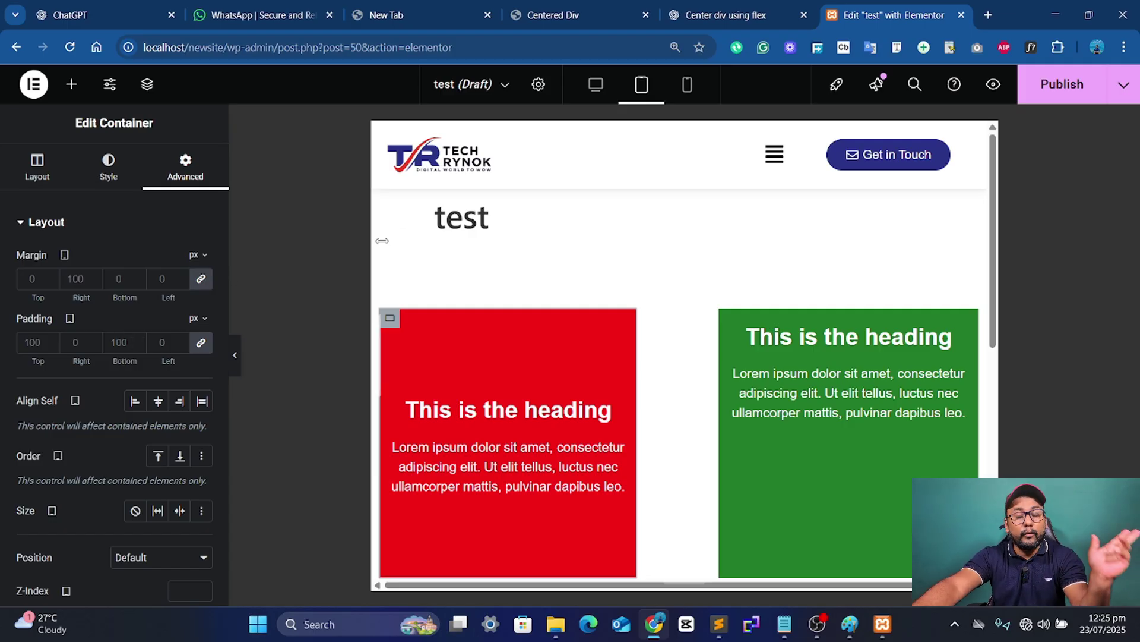
{"action": "left_click", "coordinate": [88, 274]}
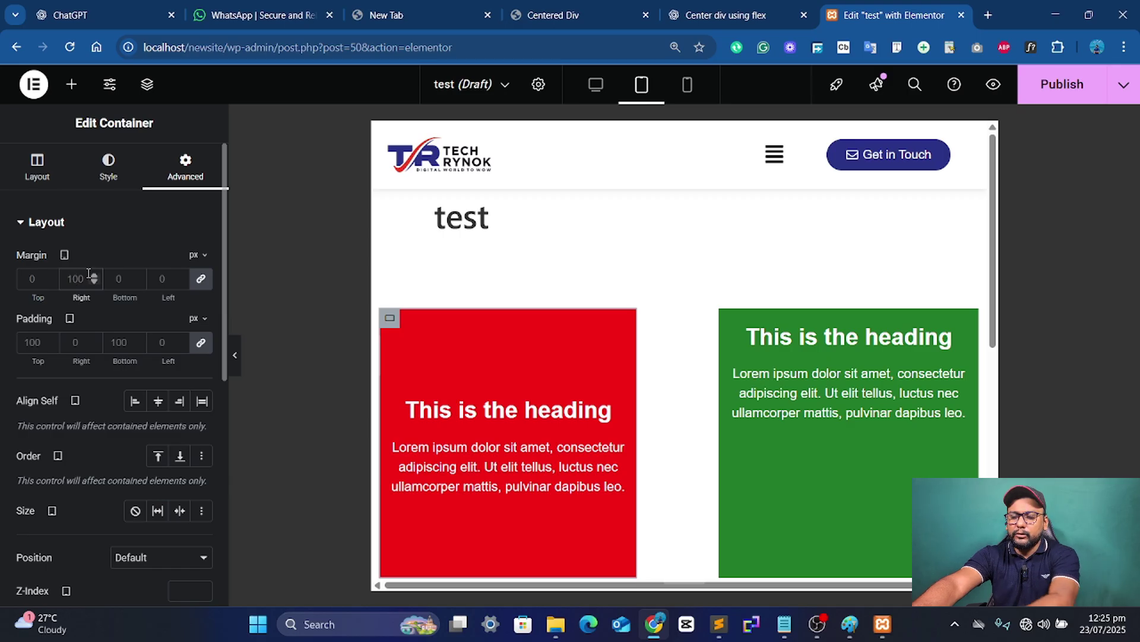
{"action": "type", "text": "0"}
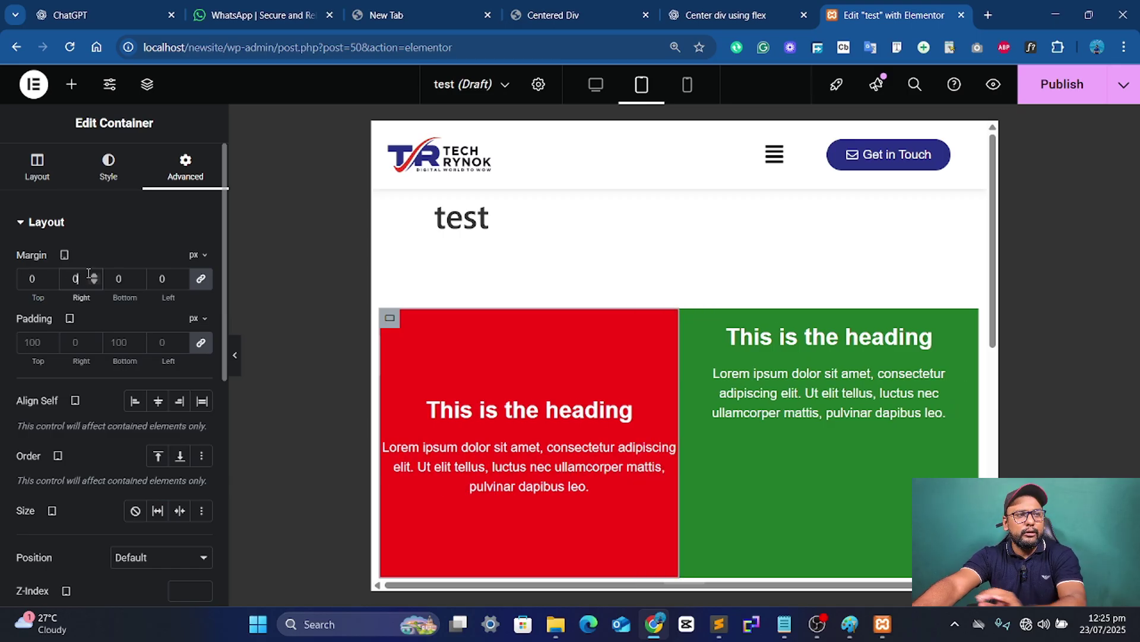
{"action": "left_click", "coordinate": [595, 89]}
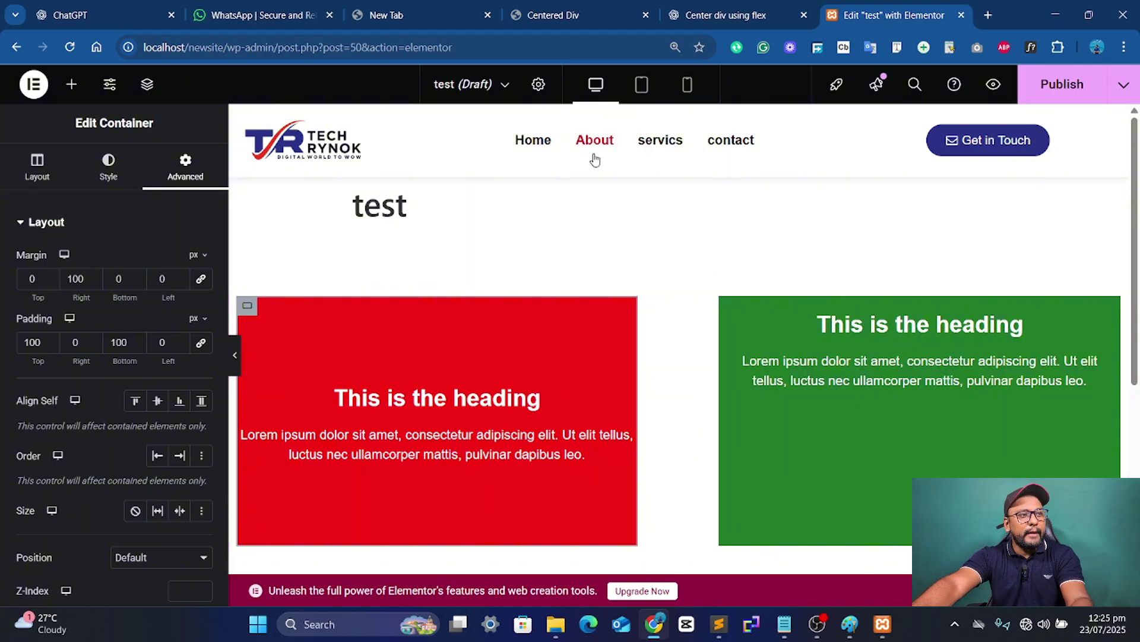
{"action": "left_click", "coordinate": [633, 88]}
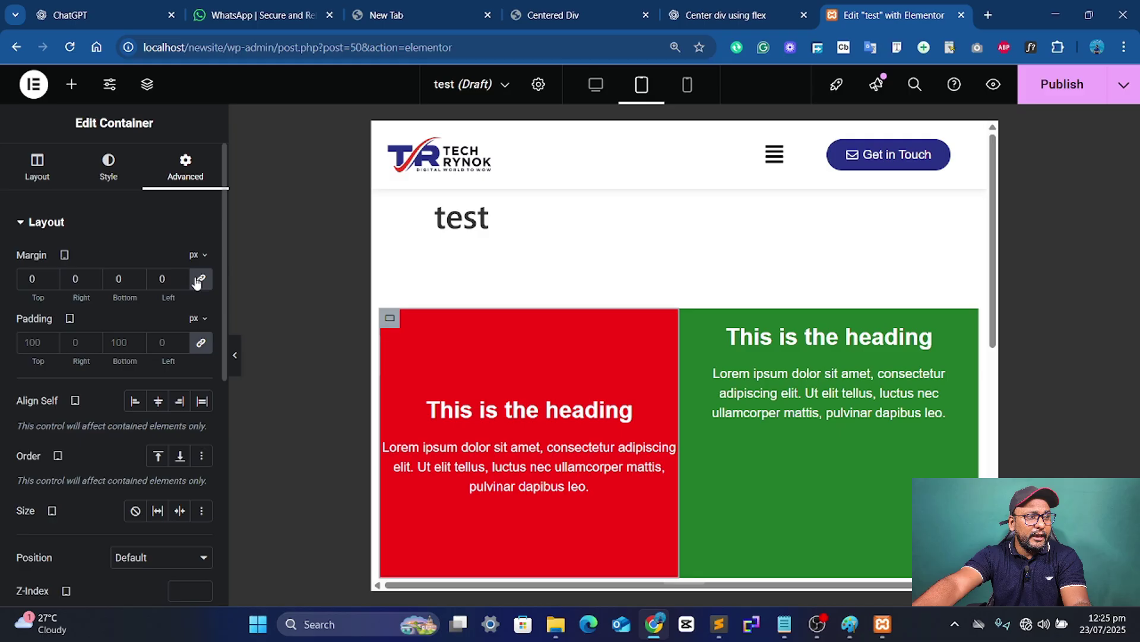
Step: Try a linked 10 px tablet margin on the first row's red column and clear the tablet margin values
{"action": "left_click", "coordinate": [72, 280]}
{"action": "type", "text": "1"}
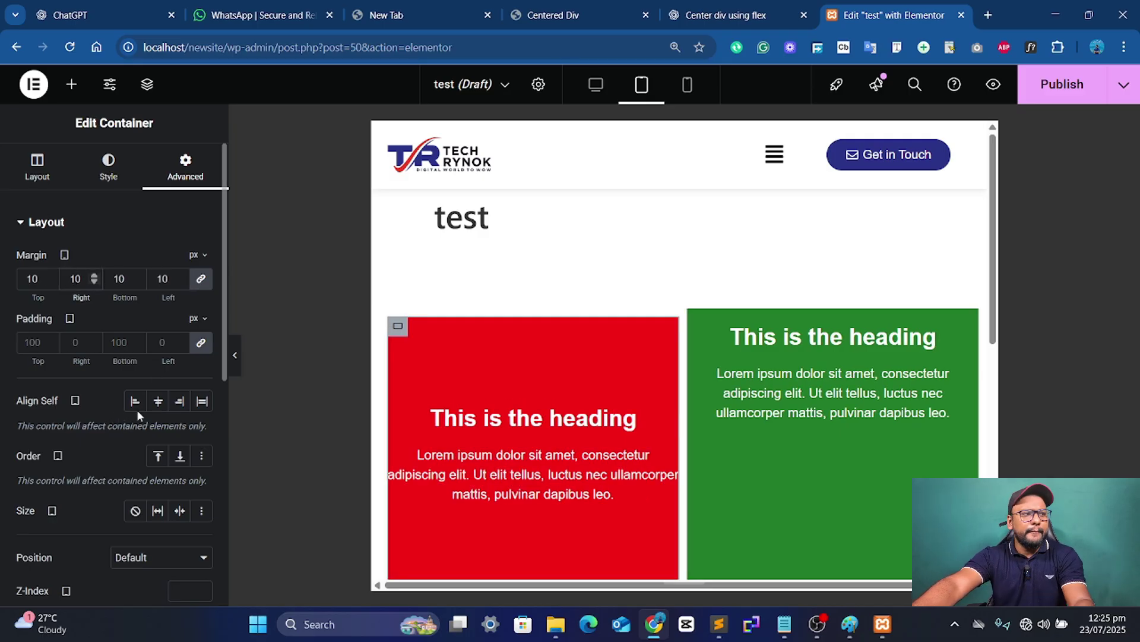
{"action": "double_click", "coordinate": [76, 279]}
{"action": "key", "text": "BackSpace"}
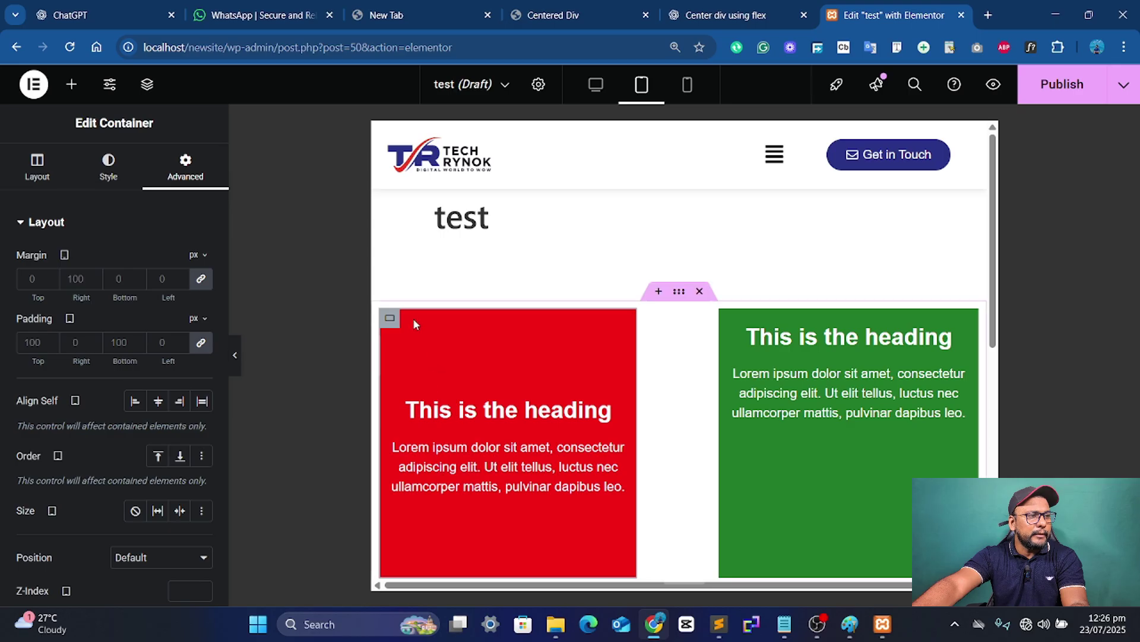
Step: Set the red column's linked padding to 0 px for tablet only and compare it with the desktop view
{"action": "left_click", "coordinate": [729, 319]}
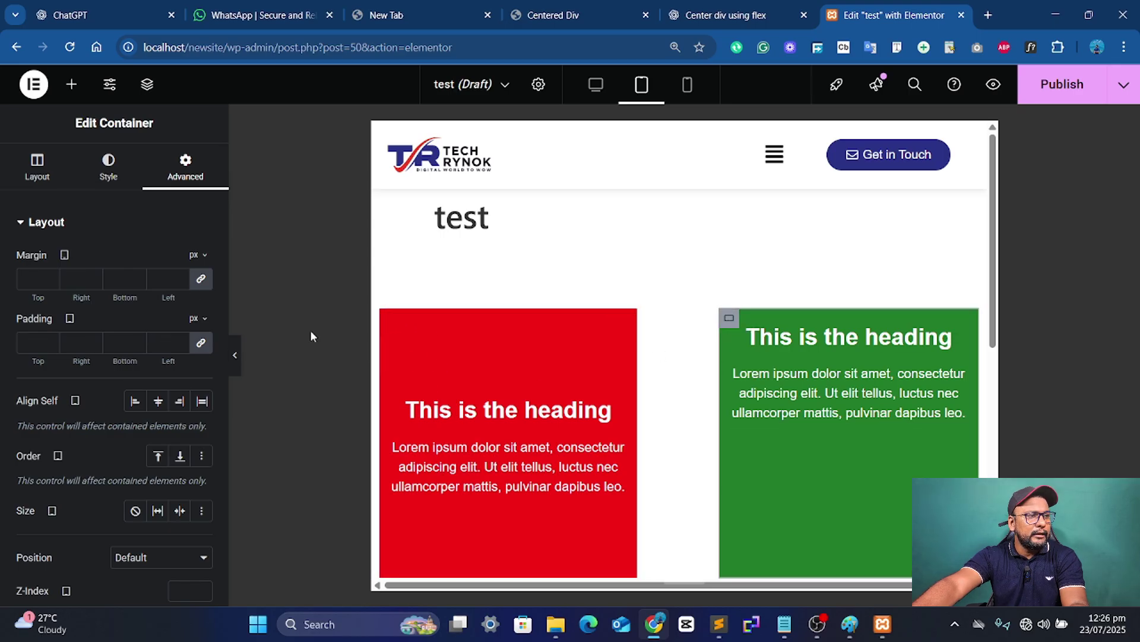
{"action": "left_click", "coordinate": [423, 313]}
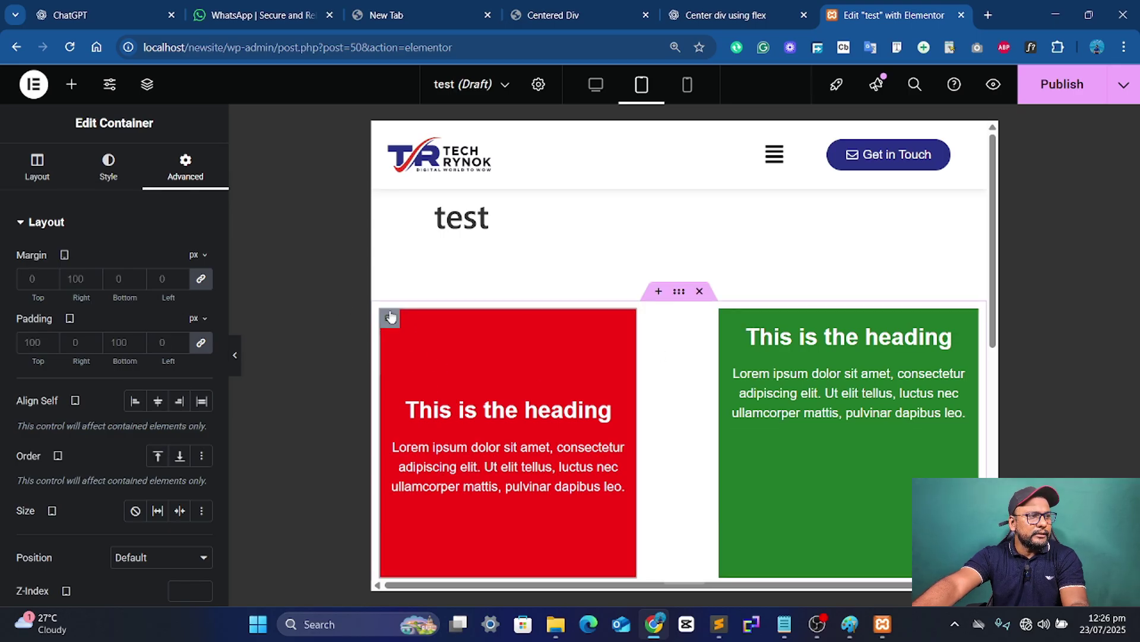
{"action": "left_click", "coordinate": [113, 343]}
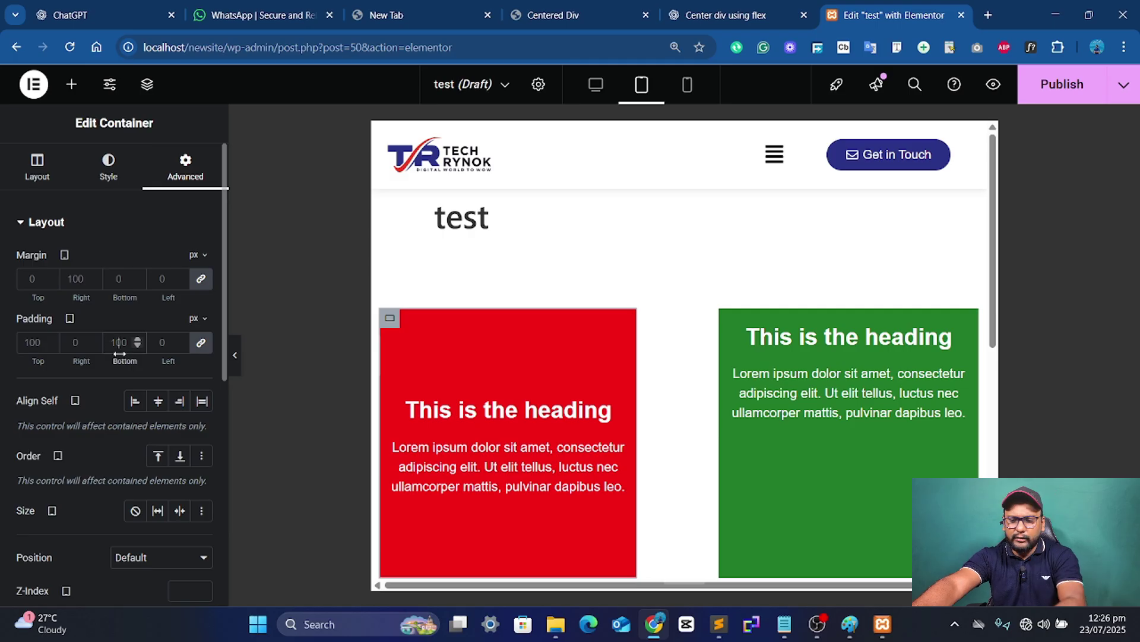
{"action": "type", "text": "0"}
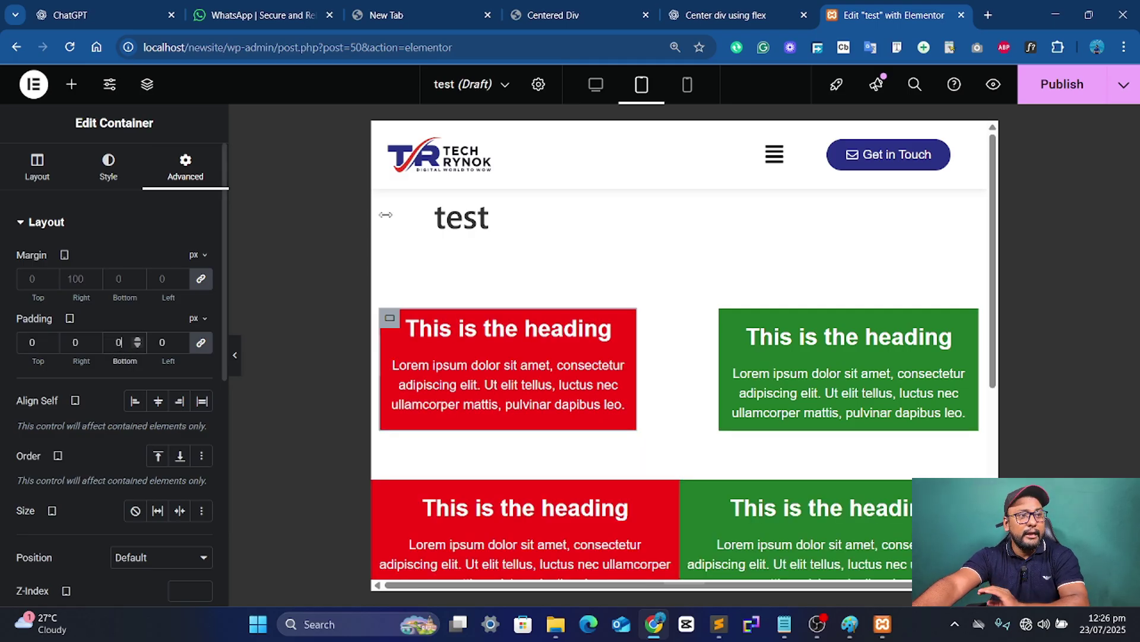
{"action": "left_click", "coordinate": [595, 85]}
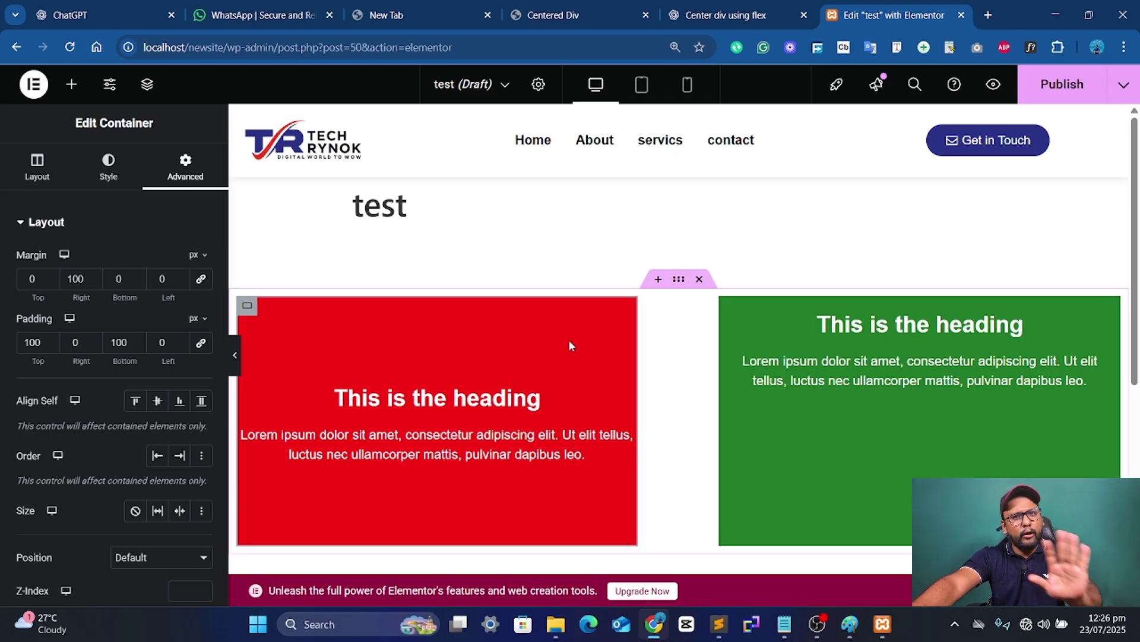
Step: Set the first row's red column's linked margin to 0 px for mobile only
{"action": "left_click", "coordinate": [687, 83]}
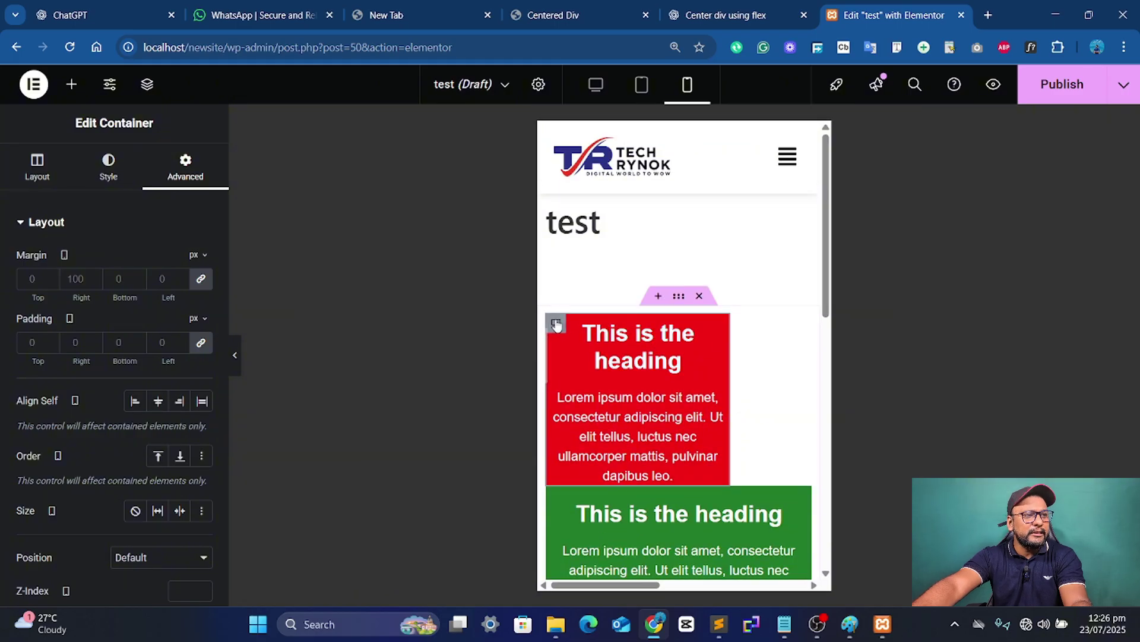
{"action": "left_click", "coordinate": [71, 281]}
{"action": "type", "text": "0"}
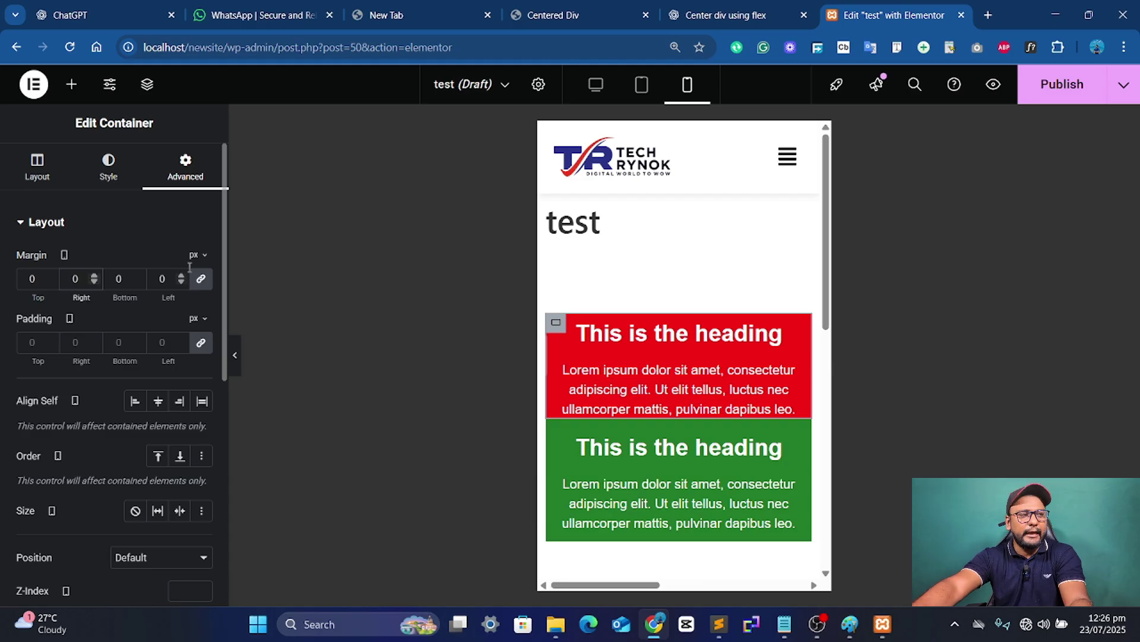
Step: Set the red column's linked mobile padding to 20 px after trying 10 px, and toggle the linking of its padding values
{"action": "left_click", "coordinate": [166, 348]}
{"action": "type", "text": "10"}
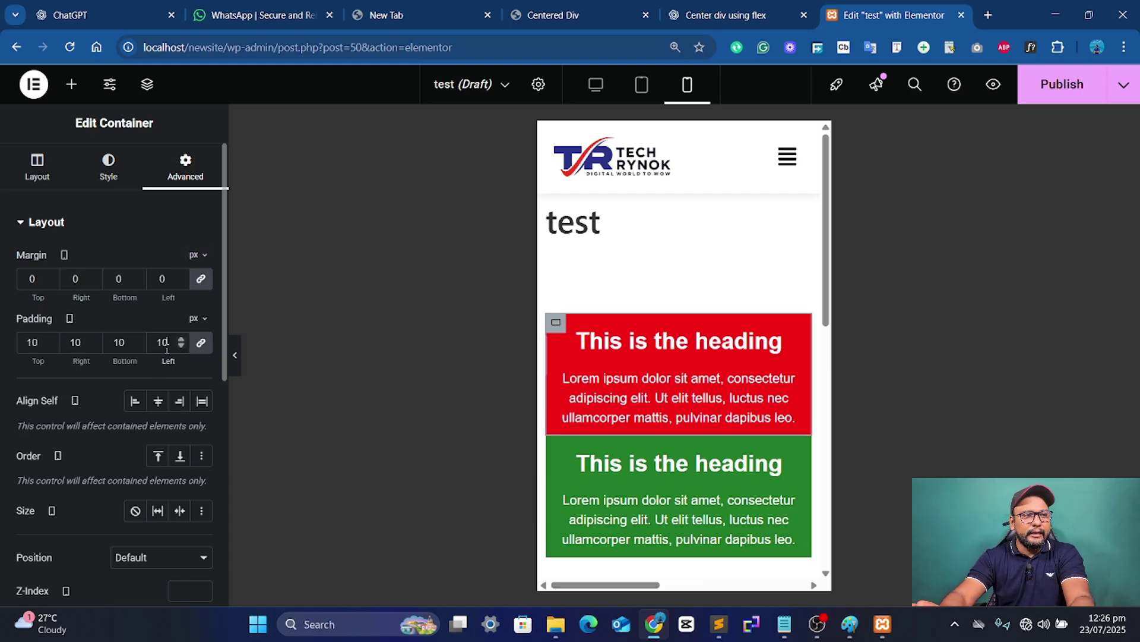
{"action": "key", "text": "BackSpace"}
{"action": "key", "text": "BackSpace"}
{"action": "type", "text": "20"}
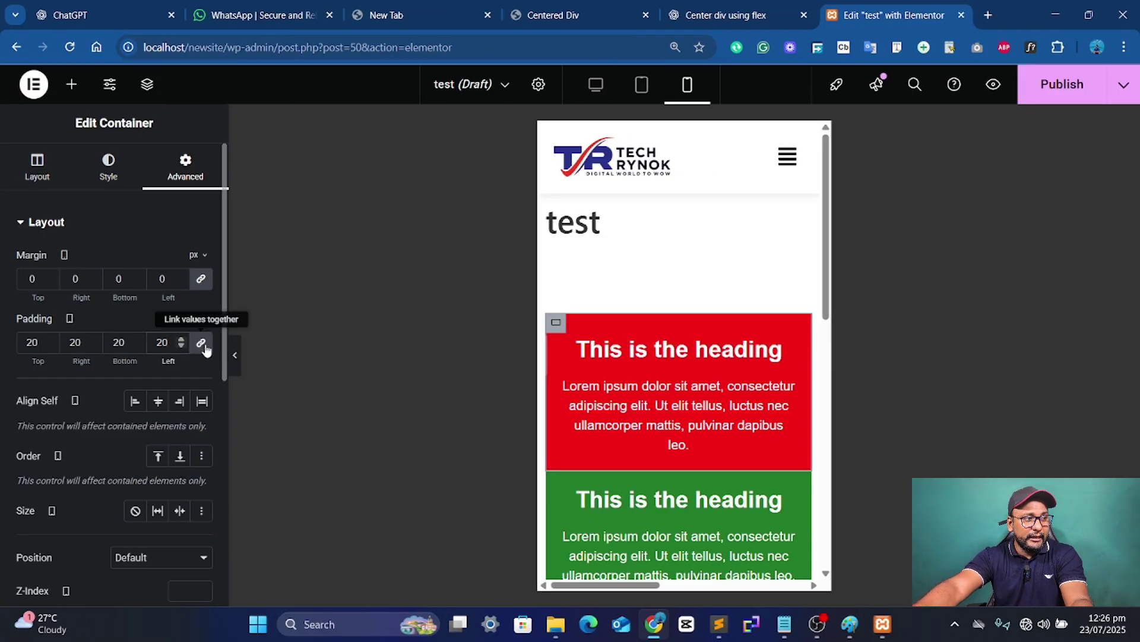
{"action": "left_click", "coordinate": [130, 342]}
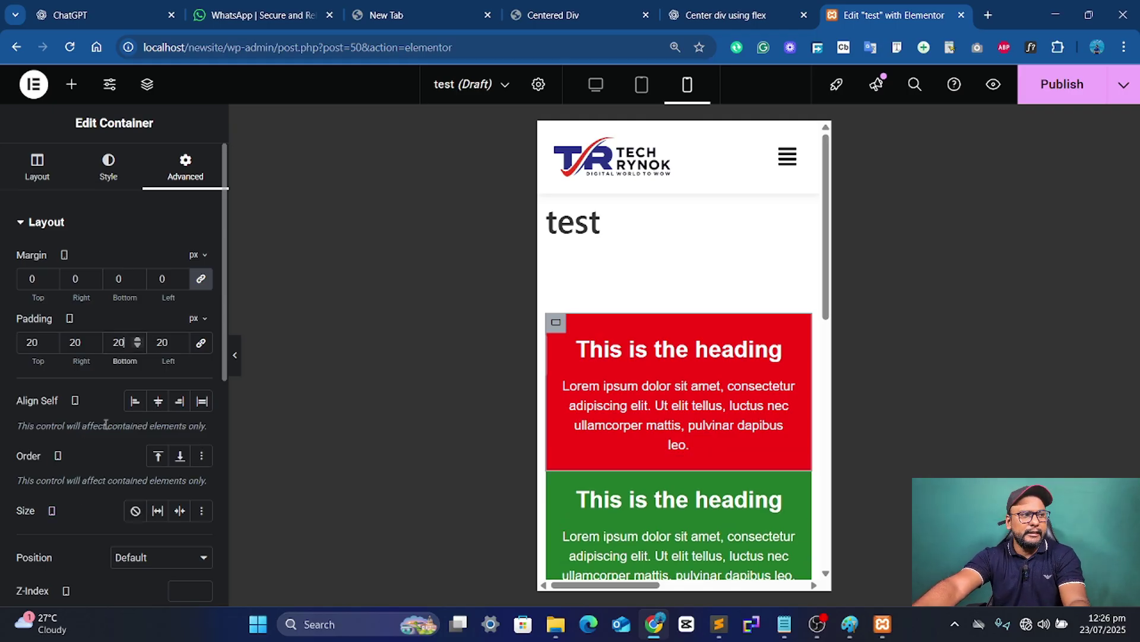
{"action": "left_click", "coordinate": [202, 344]}
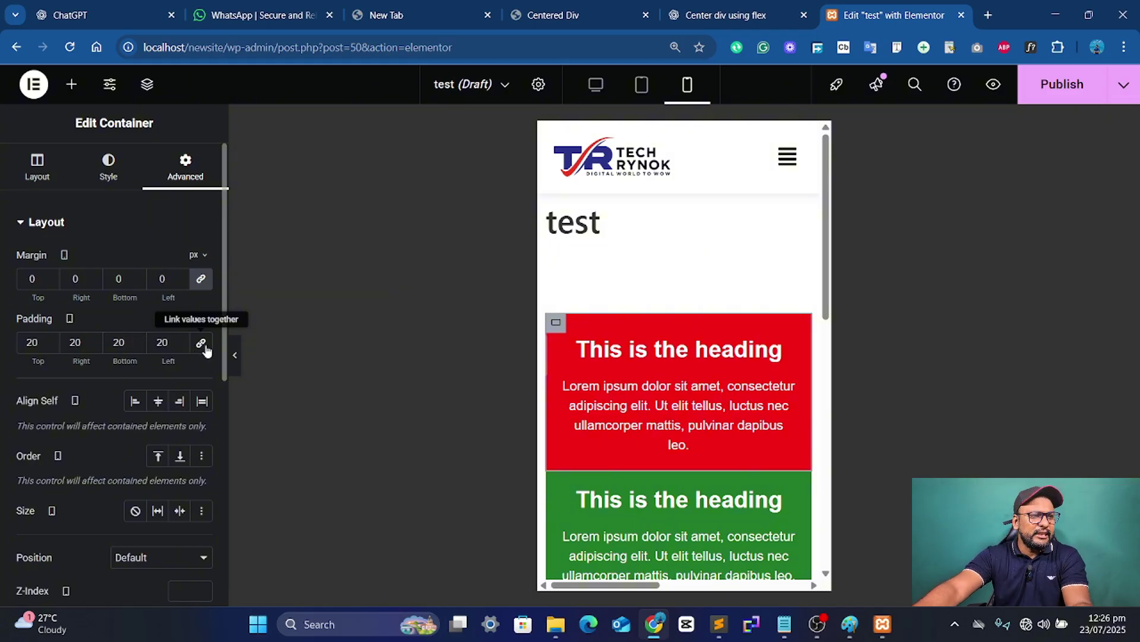